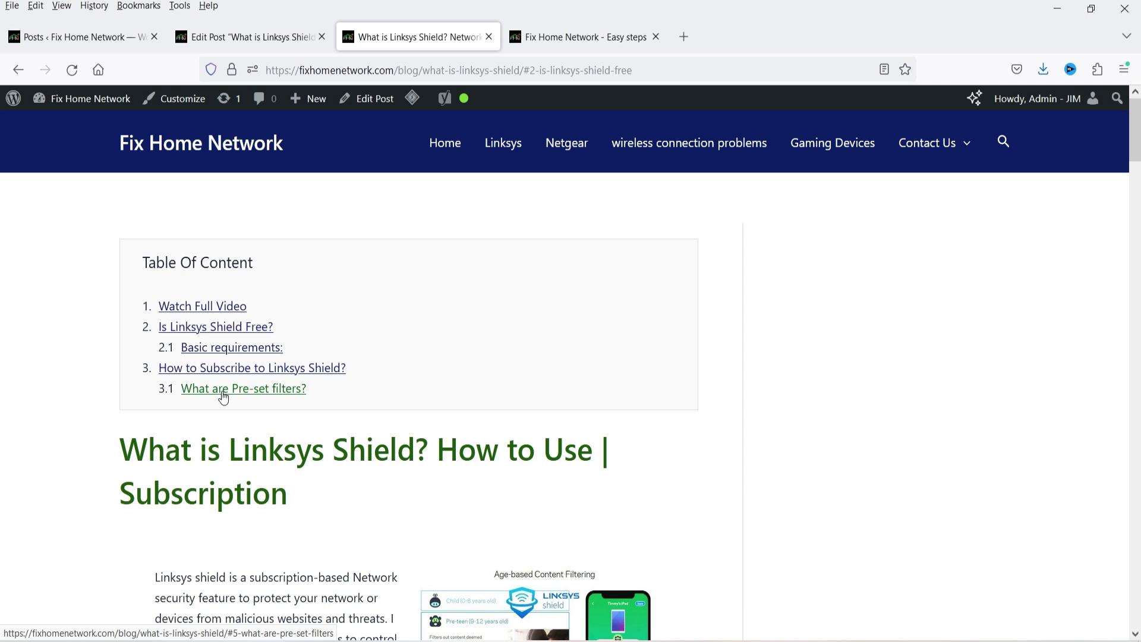
Test the TOC links 'What are Pre-set filters?' and 'Basic requirements:', returning to top after each
{"action": "left_click", "coordinate": [223, 393]}
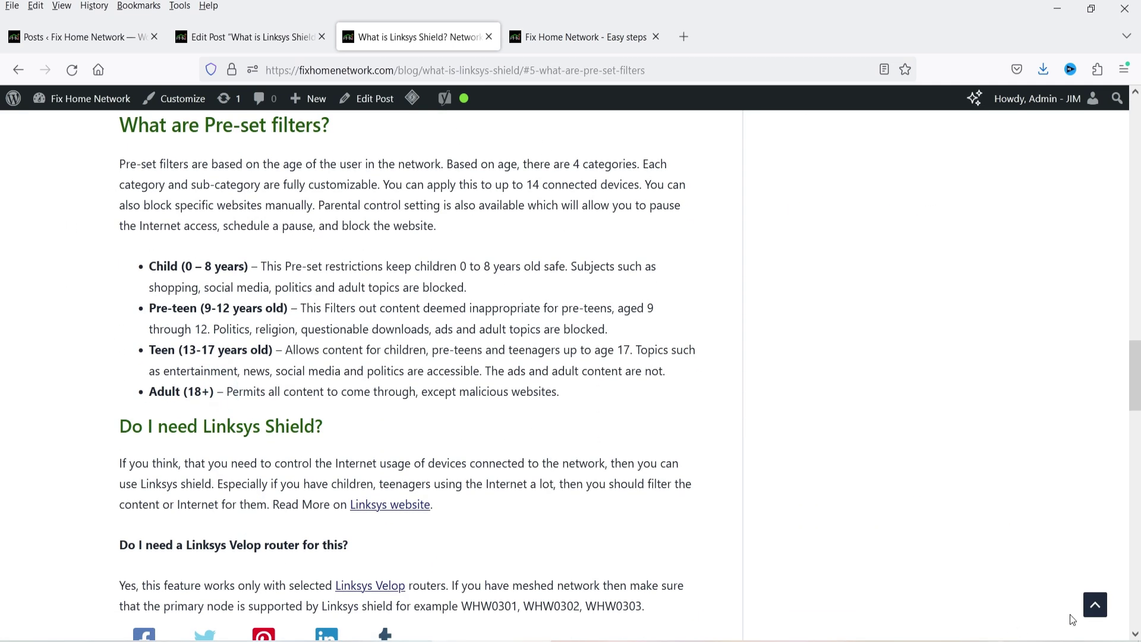
{"action": "left_click", "coordinate": [1093, 606]}
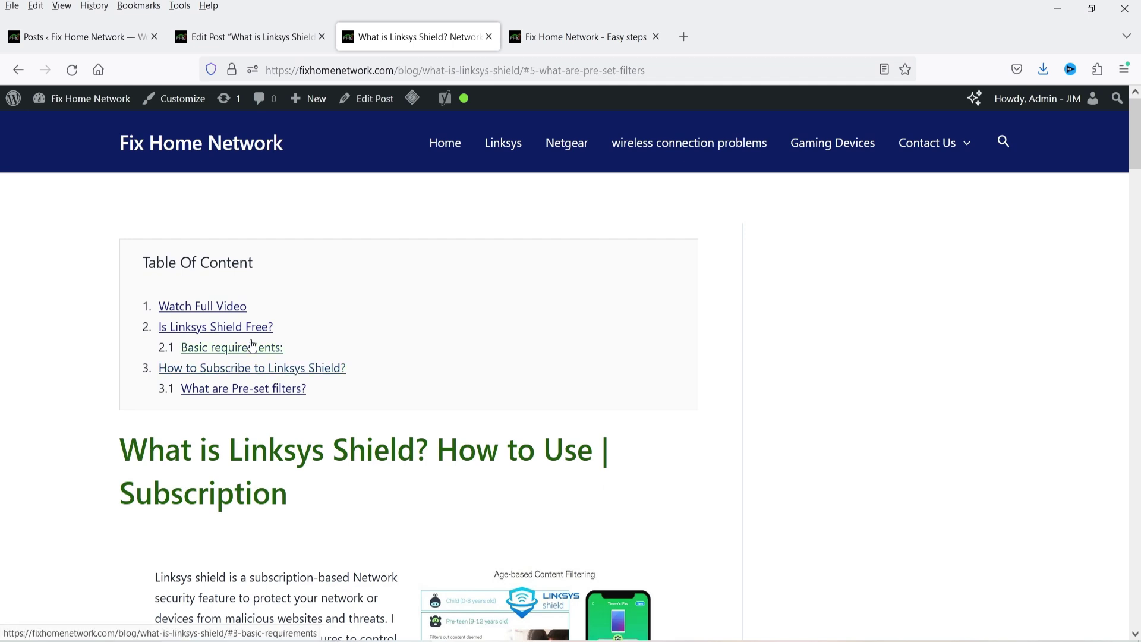
{"action": "left_click", "coordinate": [262, 344]}
{"action": "left_click", "coordinate": [1095, 604]}
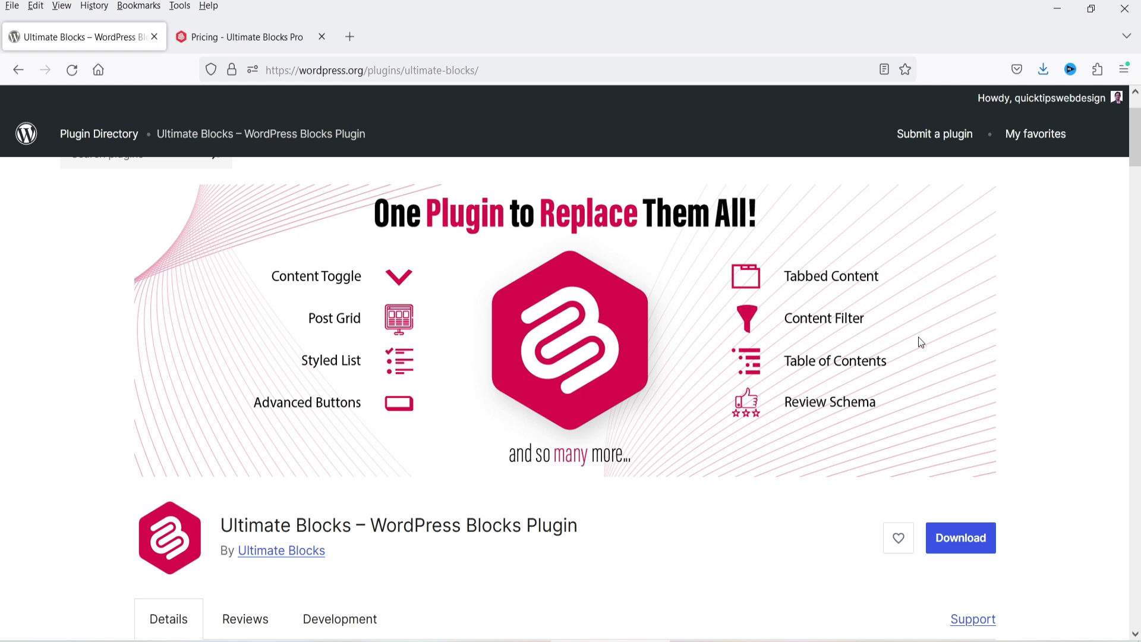
Check the plugin's 50,000 active installations in the details, then switch to the Ultimate Blocks Pro pricing tab
{"action": "scroll", "coordinate": [903, 348], "scroll_direction": "down", "scroll_amount": 5}
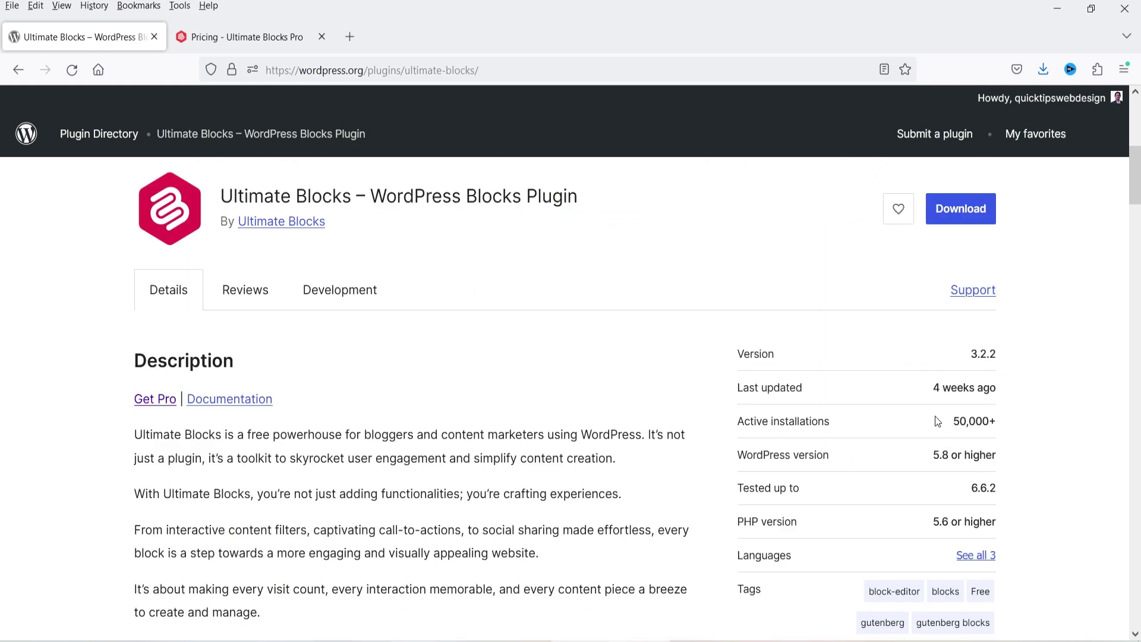
{"action": "left_click_drag", "start_coordinate": [939, 422], "coordinate": [992, 421]}
{"action": "left_click", "coordinate": [1028, 422]}
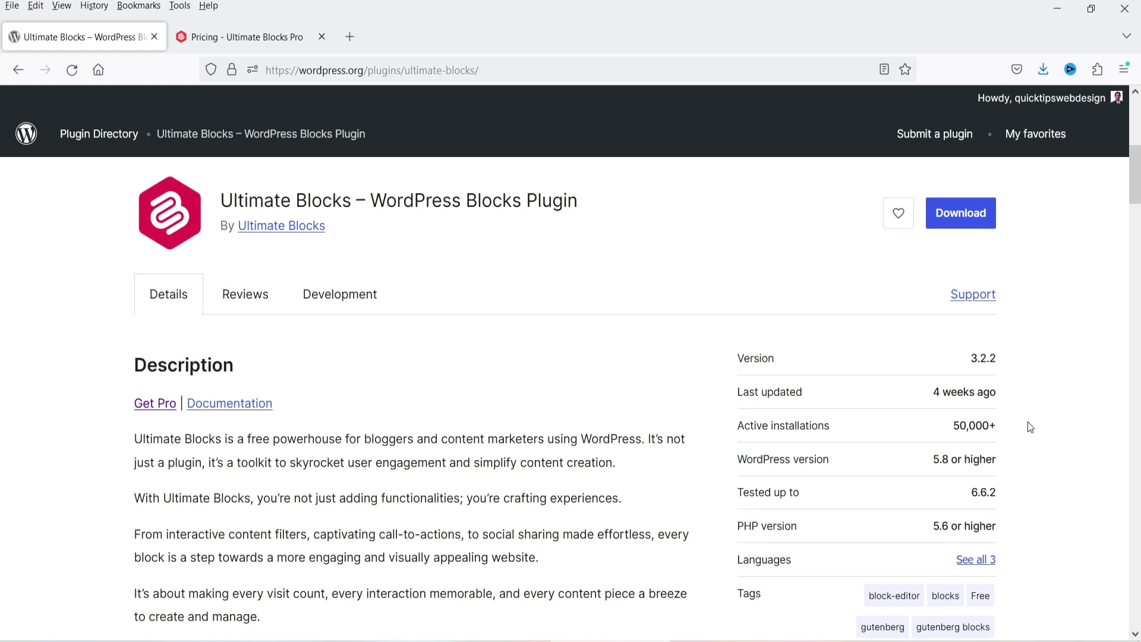
{"action": "scroll", "coordinate": [1029, 422], "scroll_direction": "up", "scroll_amount": 5}
{"action": "left_click", "coordinate": [252, 42]}
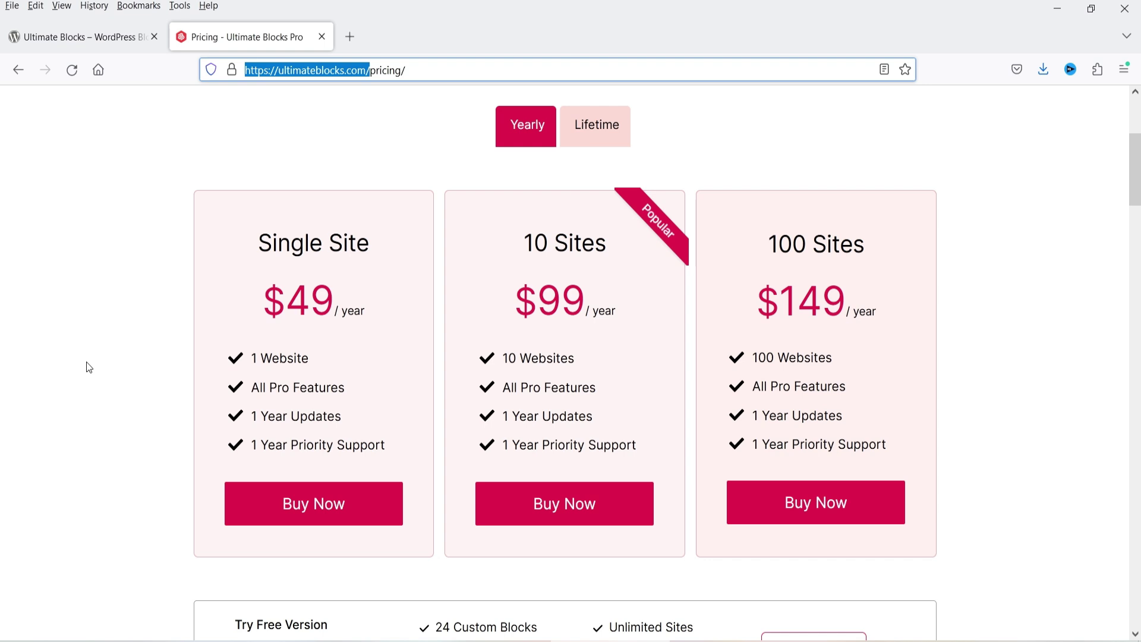
Scroll through the $49, $99 and $149 yearly plans and Pro features, then switch tabs with Ctrl+Tab
{"action": "scroll", "coordinate": [889, 181], "scroll_direction": "up", "scroll_amount": 2}
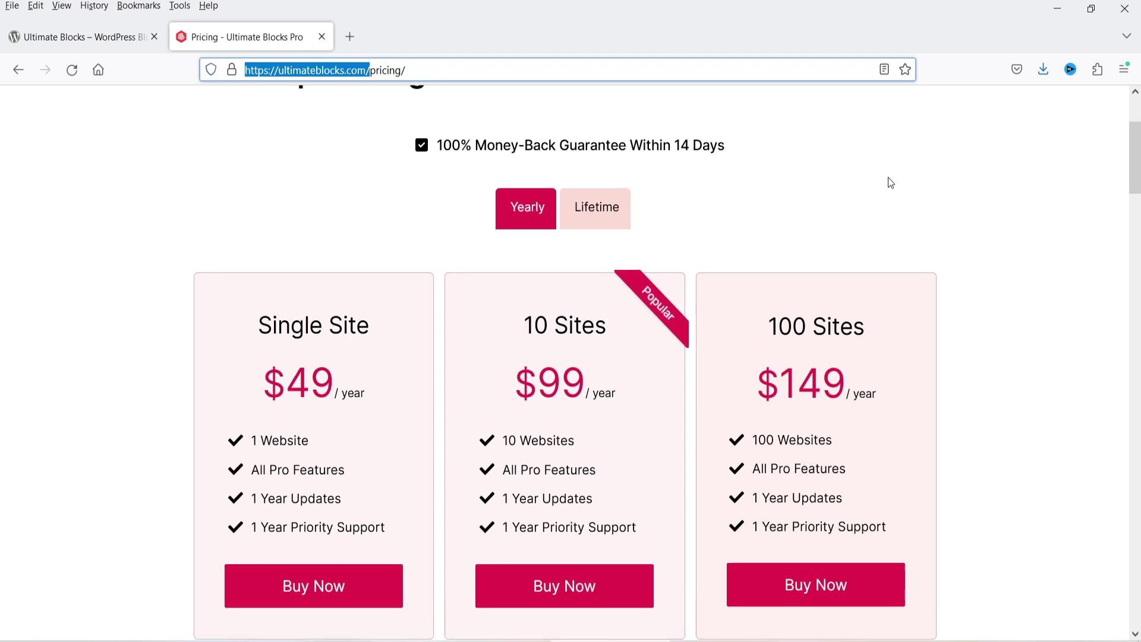
{"action": "scroll", "coordinate": [1029, 303], "scroll_direction": "down", "scroll_amount": 8}
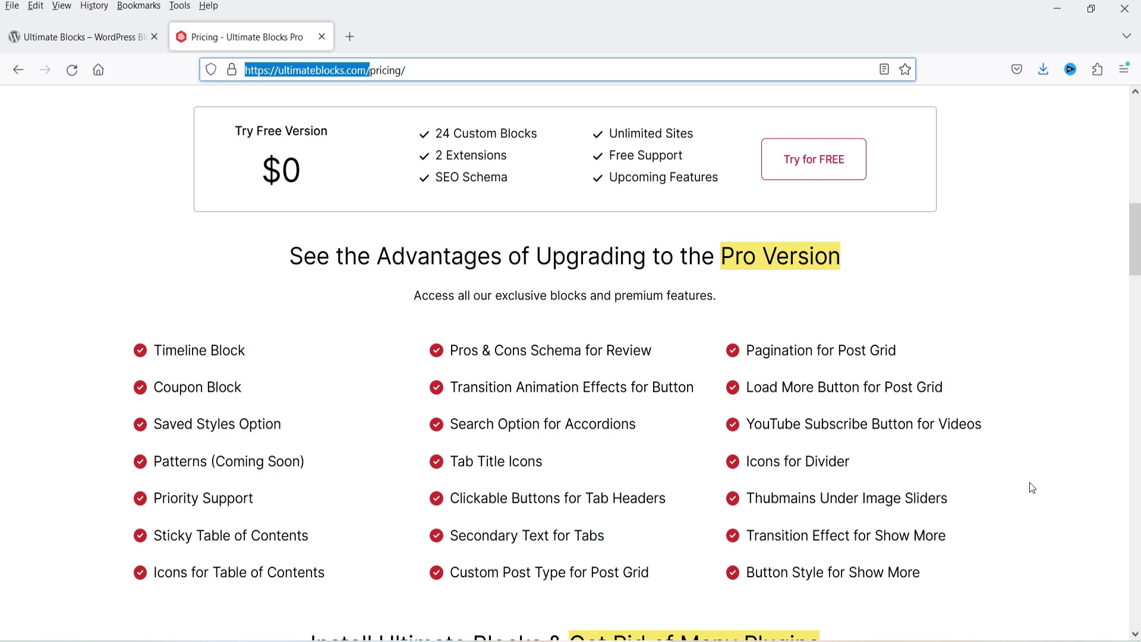
{"action": "key", "text": "ctrl+Tab"}
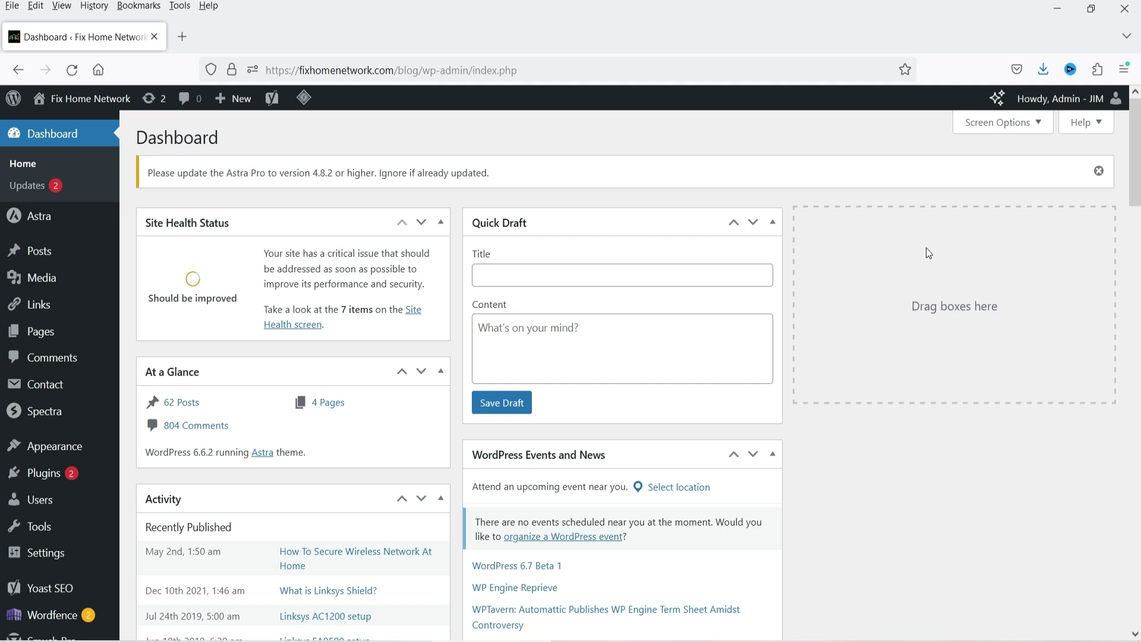
Search the plugin catalogue for 'ultimate blocks', then install and activate Ultimate Blocks
{"action": "left_click", "coordinate": [158, 497]}
{"action": "left_click", "coordinate": [859, 225]}
{"action": "type", "text": "ultimate bloc"}
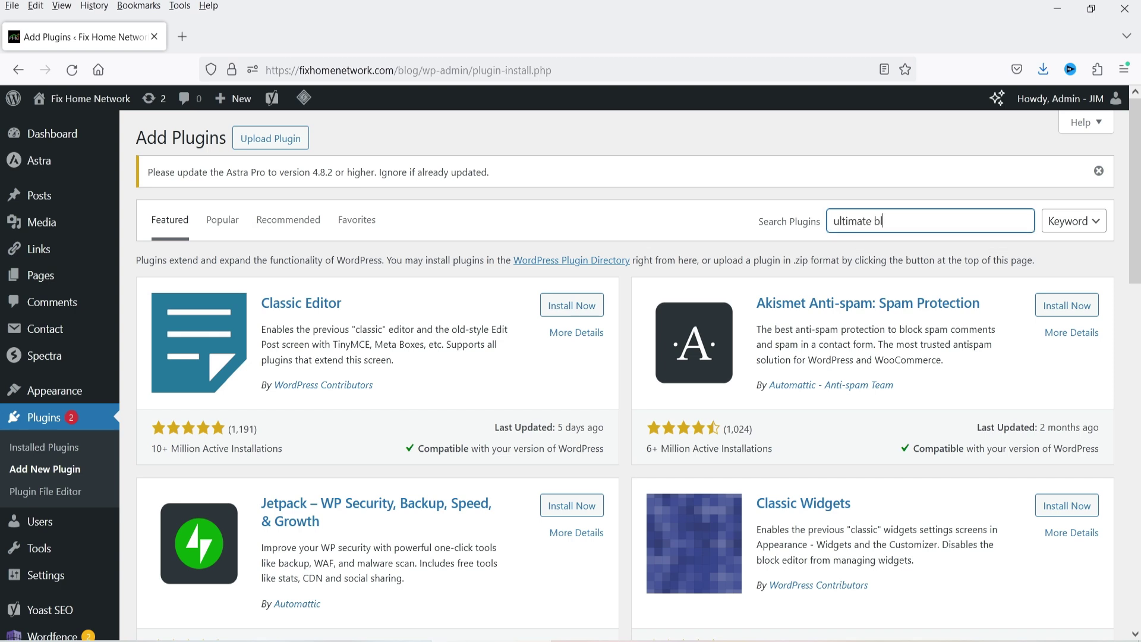
{"action": "type", "text": "ks"}
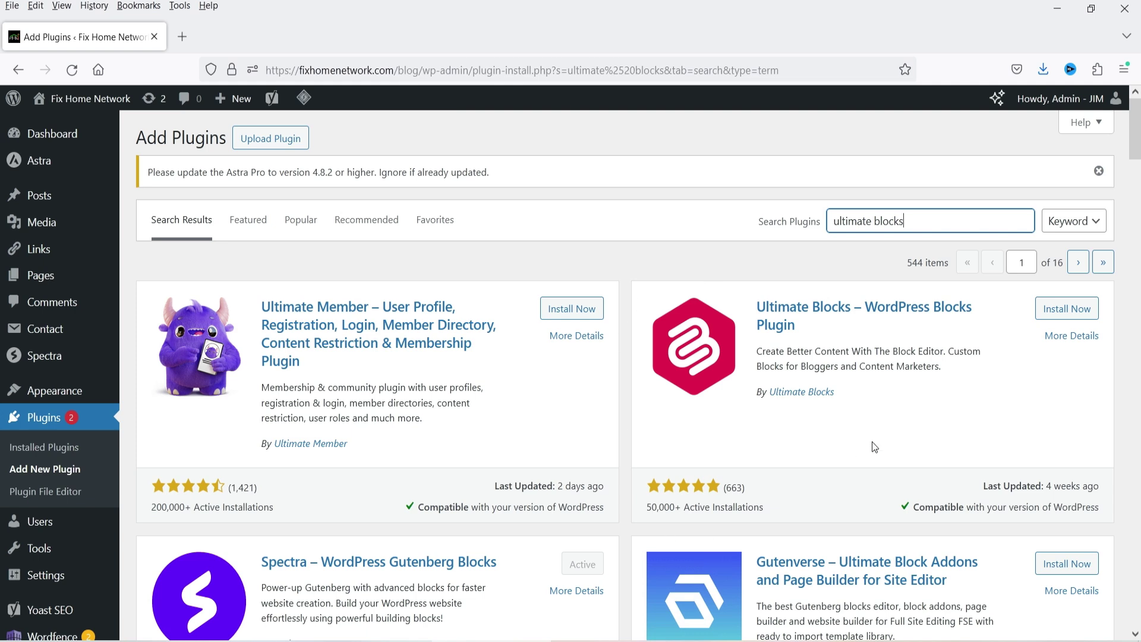
{"action": "left_click", "coordinate": [1073, 315]}
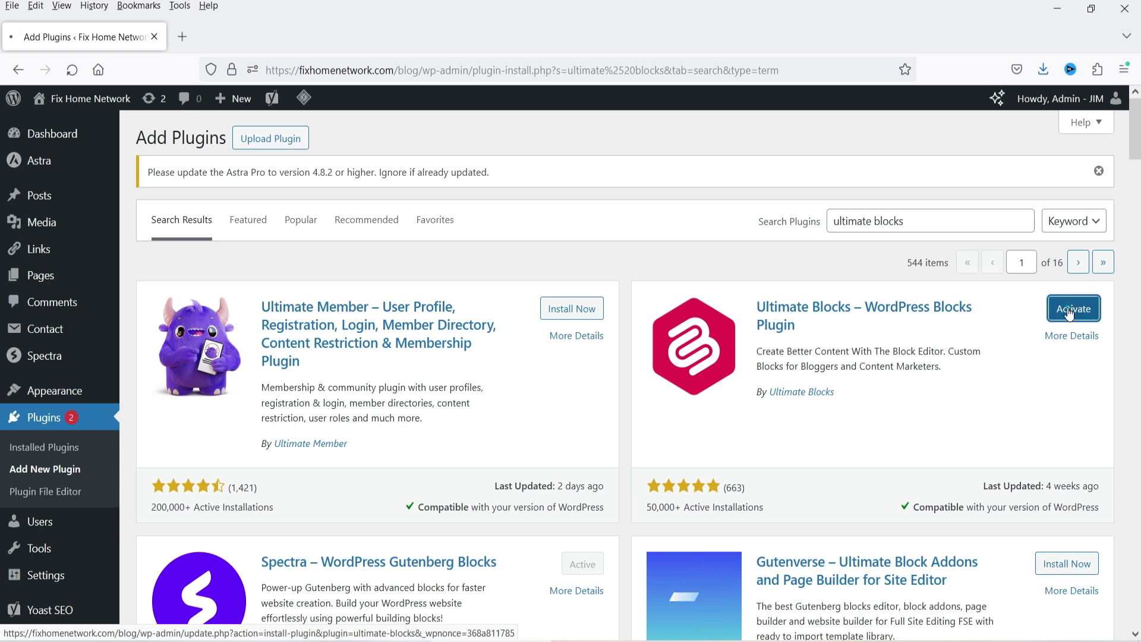
{"action": "left_click", "coordinate": [1070, 313]}
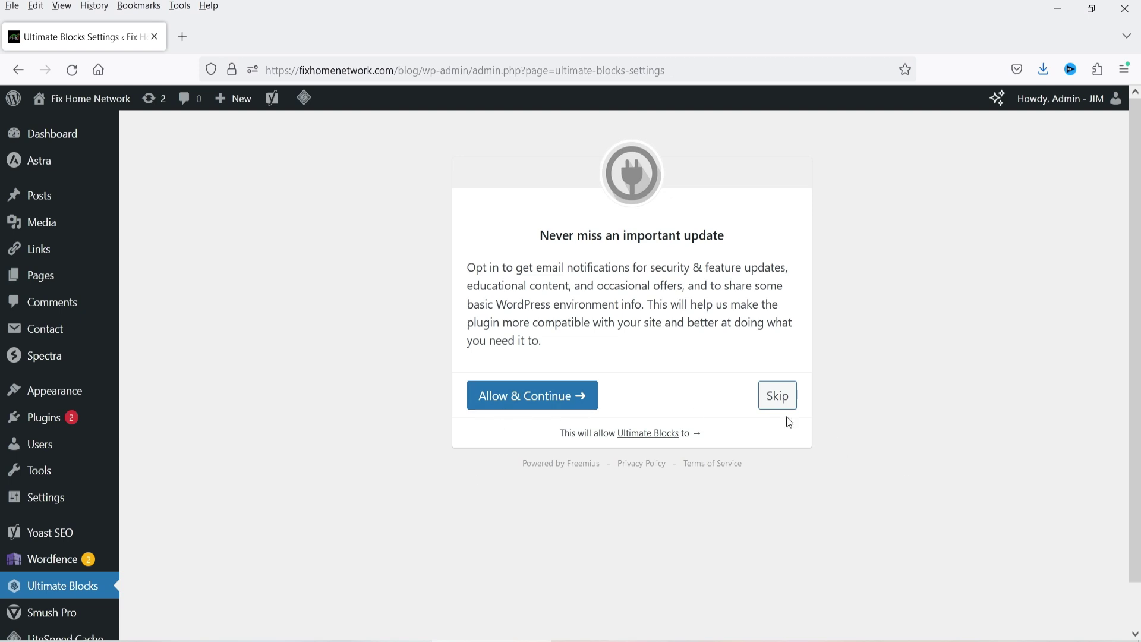
Skip the update-notification opt-in and scroll through the Ultimate Blocks settings page
{"action": "left_click", "coordinate": [777, 396]}
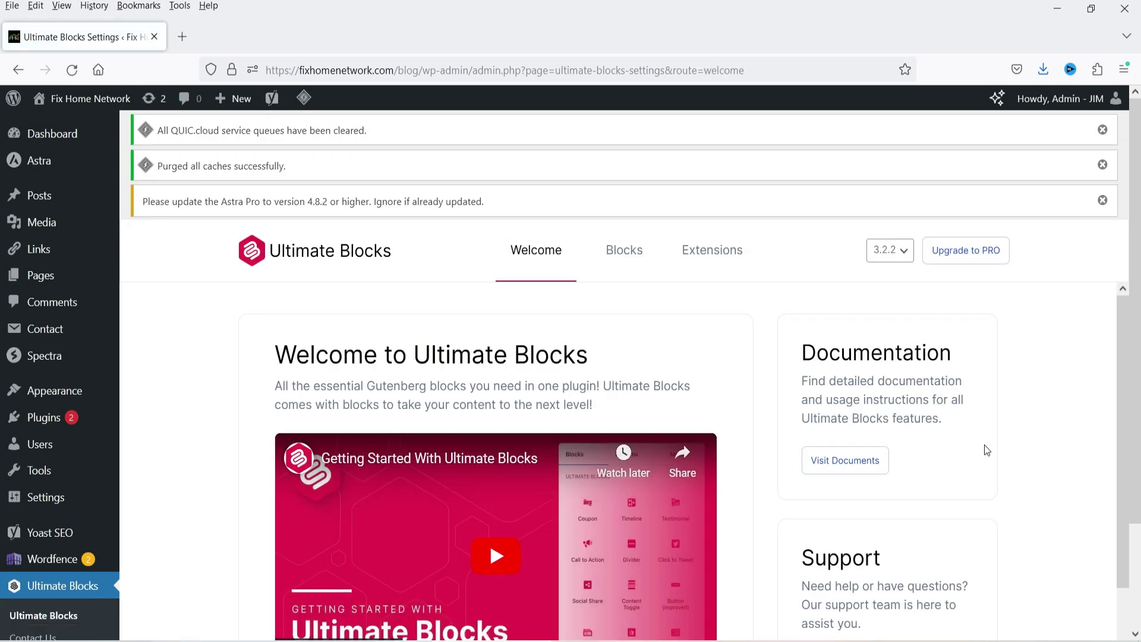
{"action": "scroll", "coordinate": [984, 445], "scroll_direction": "down", "scroll_amount": 3}
{"action": "scroll", "coordinate": [86, 444], "scroll_direction": "down", "scroll_amount": 1}
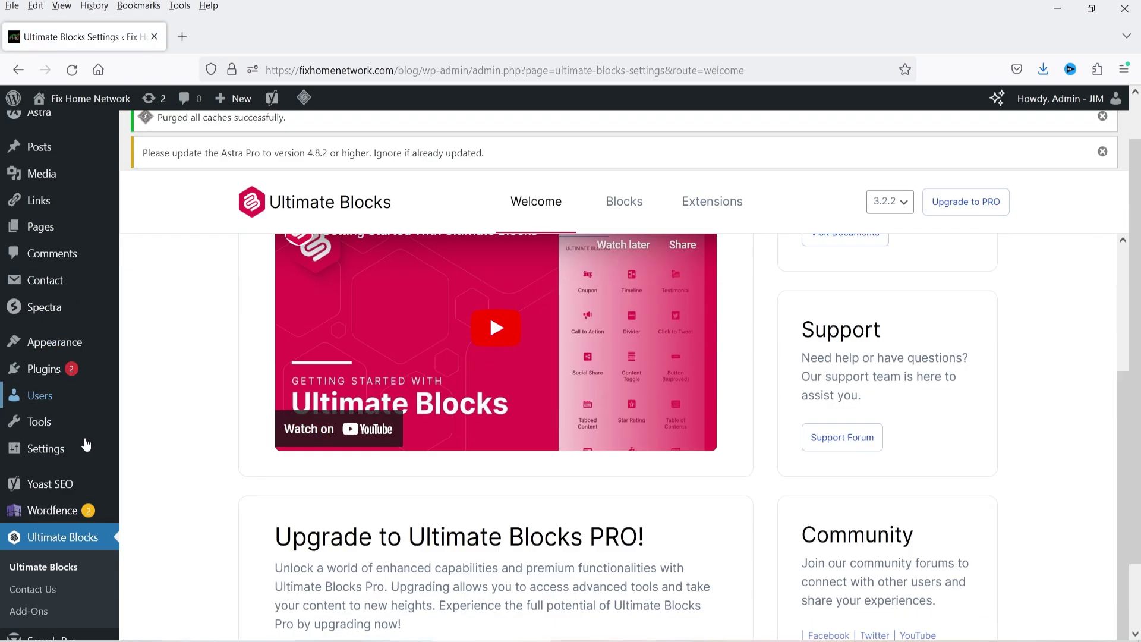
{"action": "scroll", "coordinate": [86, 445], "scroll_direction": "down", "scroll_amount": 1}
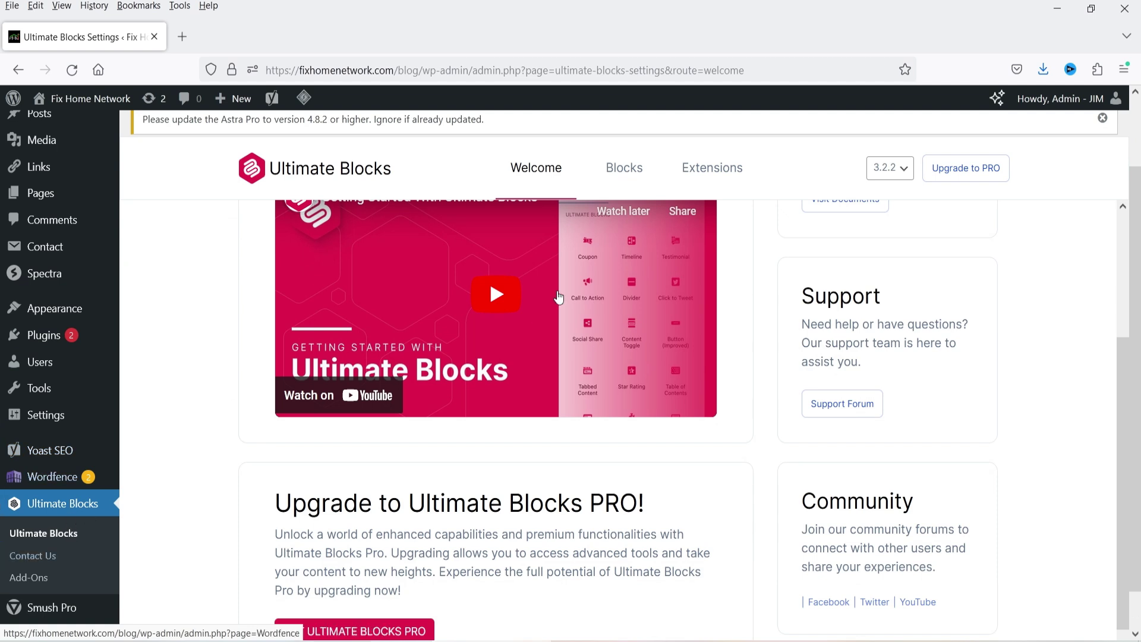
{"action": "scroll", "coordinate": [600, 332], "scroll_direction": "up", "scroll_amount": 3}
{"action": "scroll", "coordinate": [487, 298], "scroll_direction": "down", "scroll_amount": 3}
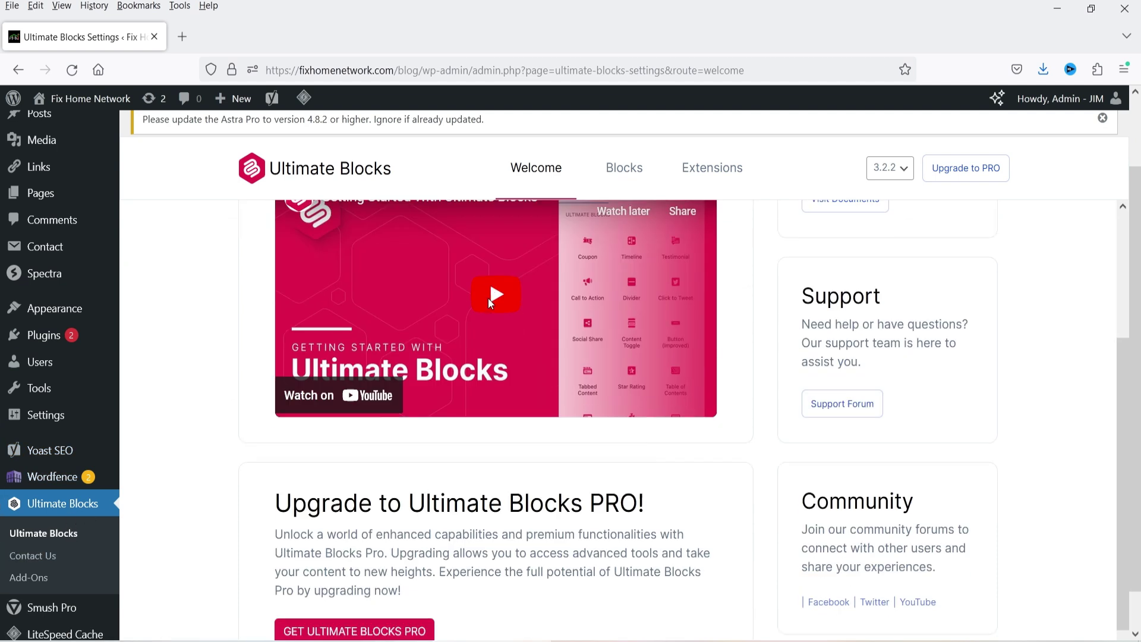
{"action": "scroll", "coordinate": [491, 303], "scroll_direction": "down", "scroll_amount": 1}
{"action": "scroll", "coordinate": [504, 434], "scroll_direction": "up", "scroll_amount": 4}
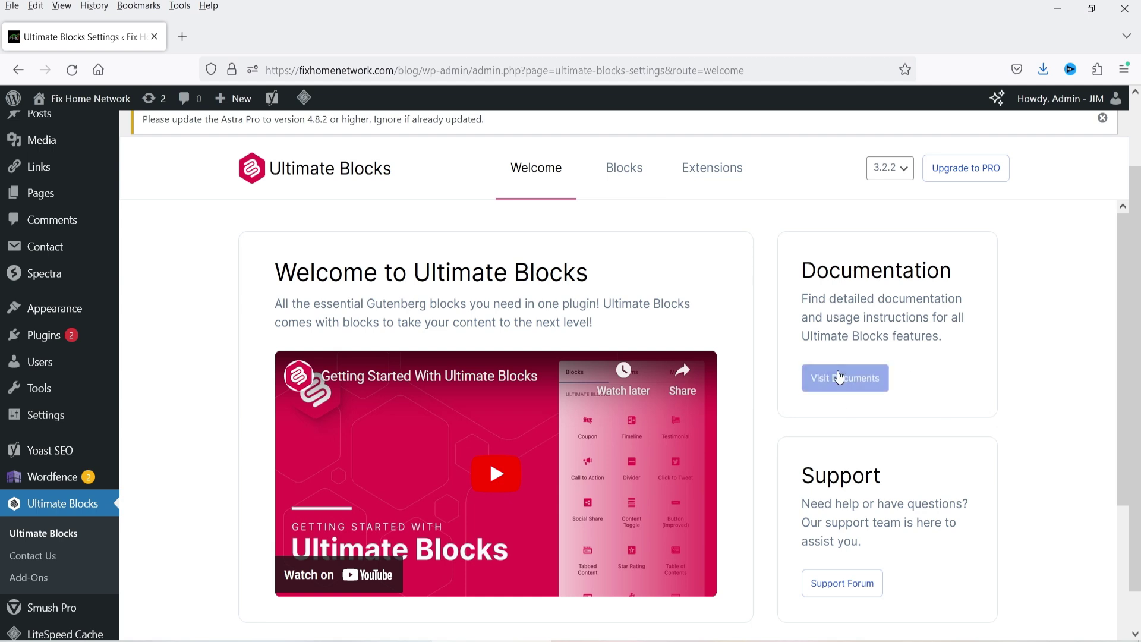
Confirm Table Of Contents is enabled in the Blocks list, view Extensions, then return to Blocks
{"action": "left_click", "coordinate": [624, 172]}
{"action": "scroll", "coordinate": [963, 349], "scroll_direction": "down", "scroll_amount": 3}
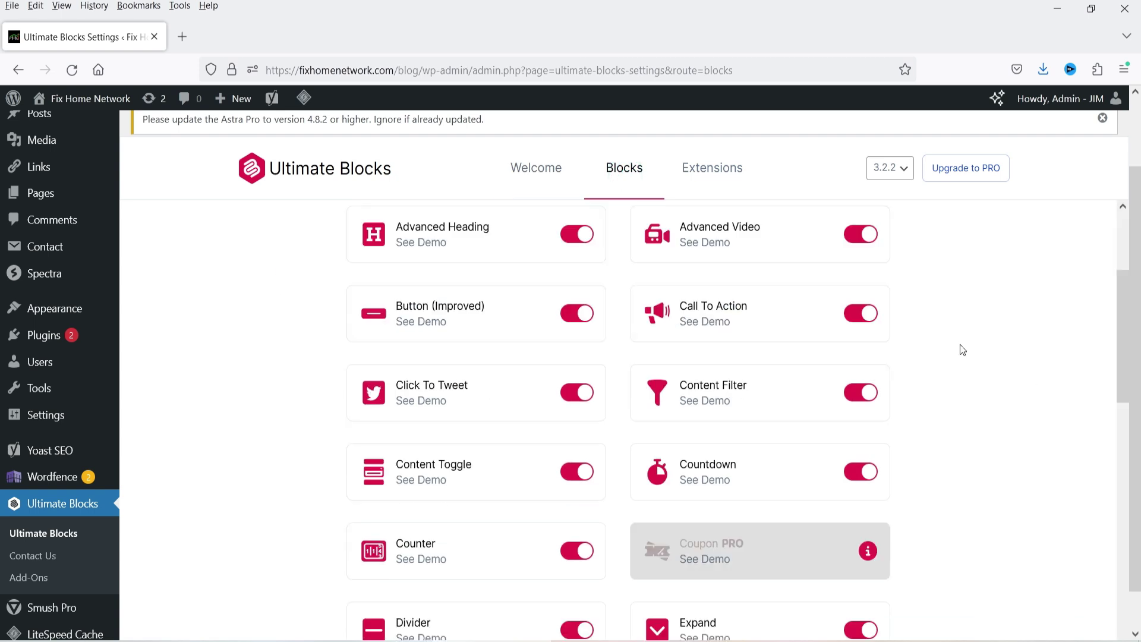
{"action": "scroll", "coordinate": [963, 349], "scroll_direction": "down", "scroll_amount": 3}
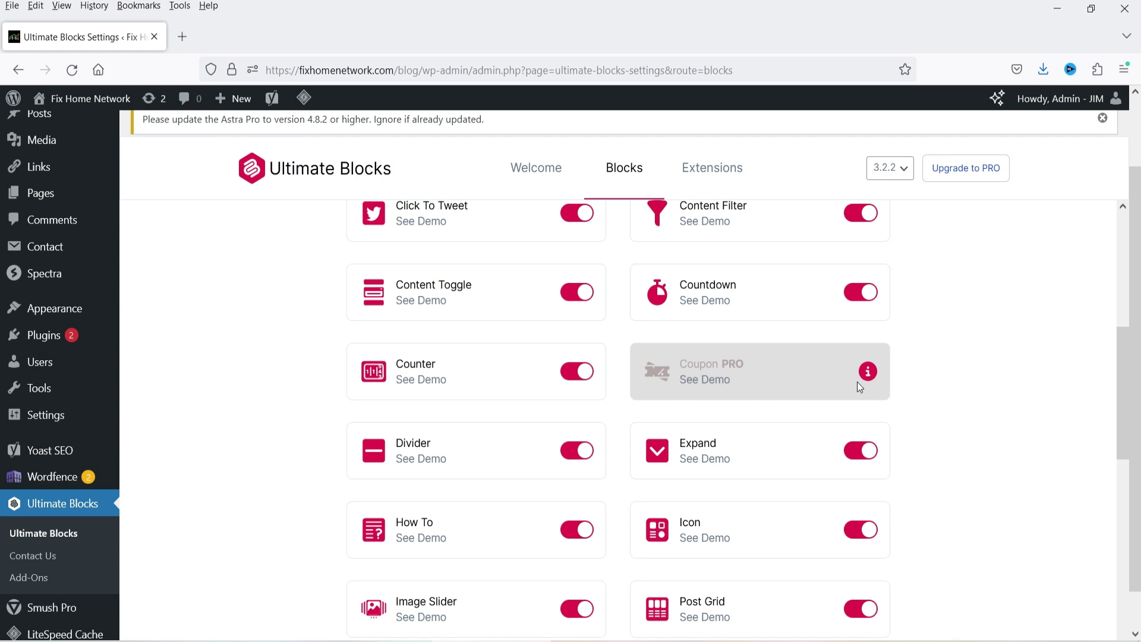
{"action": "scroll", "coordinate": [1006, 353], "scroll_direction": "down", "scroll_amount": 9}
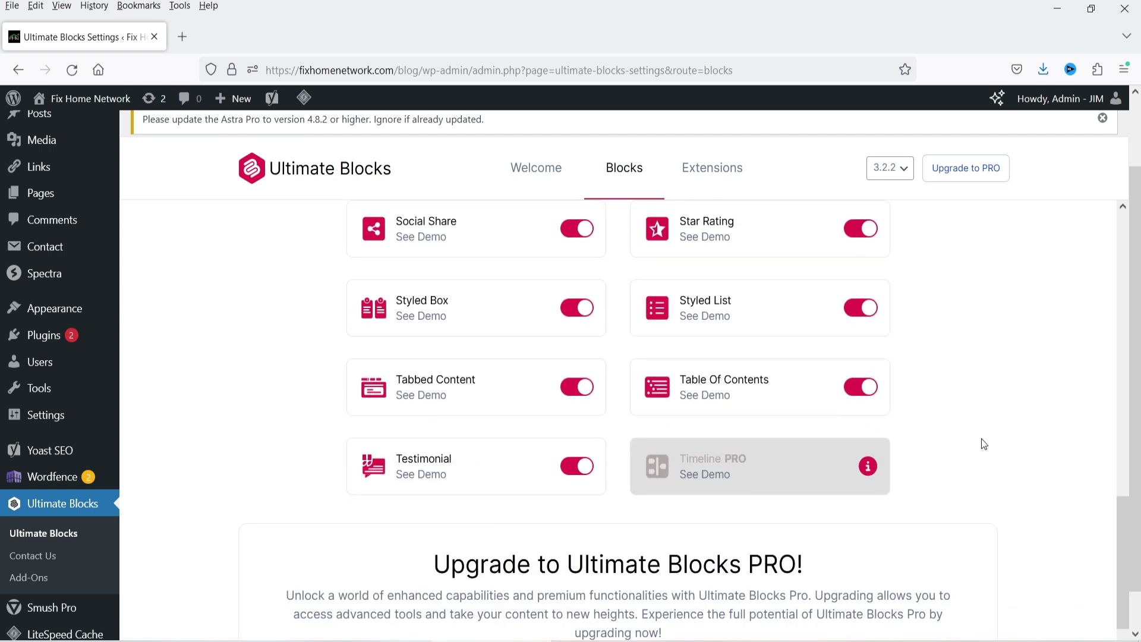
{"action": "scroll", "coordinate": [1015, 359], "scroll_direction": "up", "scroll_amount": 14}
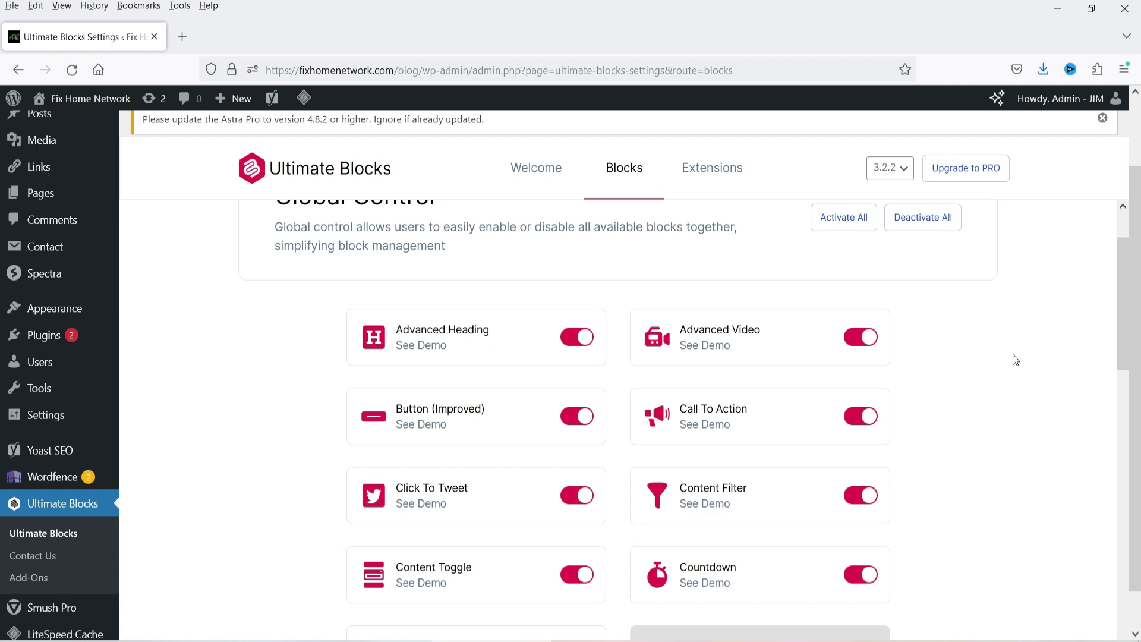
{"action": "left_click", "coordinate": [712, 167]}
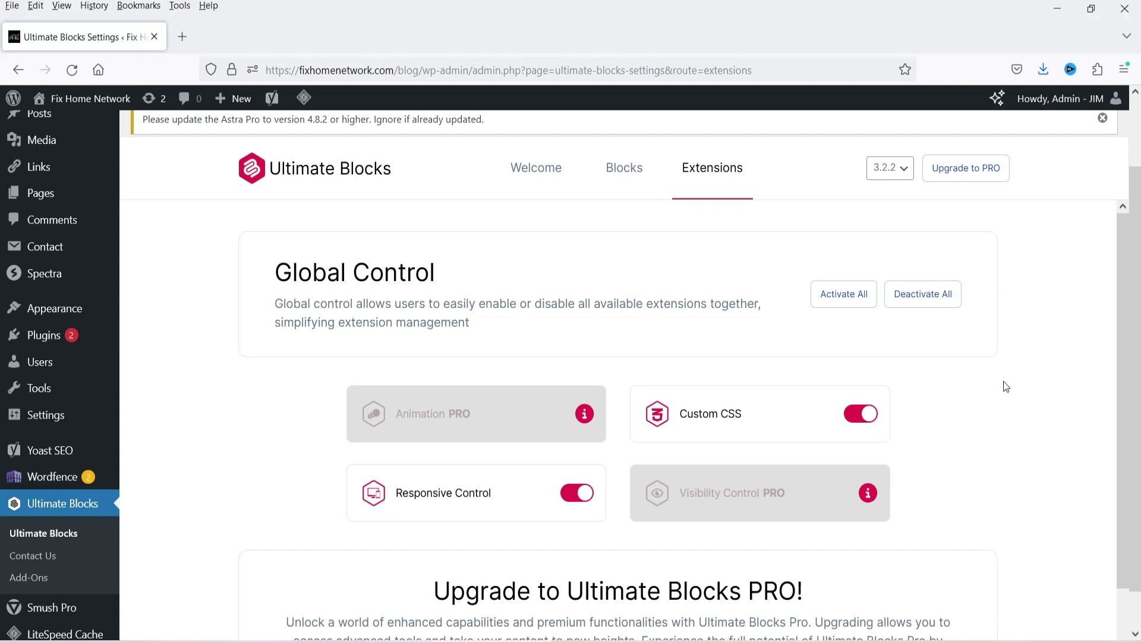
{"action": "left_click", "coordinate": [624, 168]}
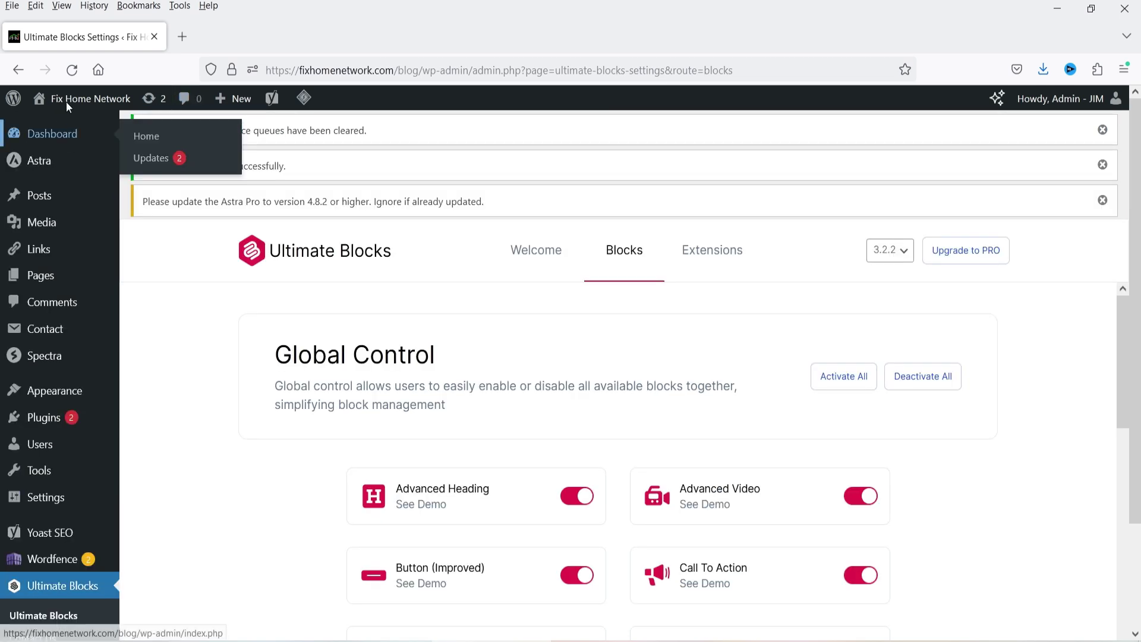
Open the live site from Visit Site in a new browser tab and switch to it
{"action": "mouse_move", "coordinate": [78, 95]}
{"action": "right_click", "coordinate": [63, 127]}
{"action": "left_click", "coordinate": [119, 149]}
{"action": "left_click", "coordinate": [225, 38]}
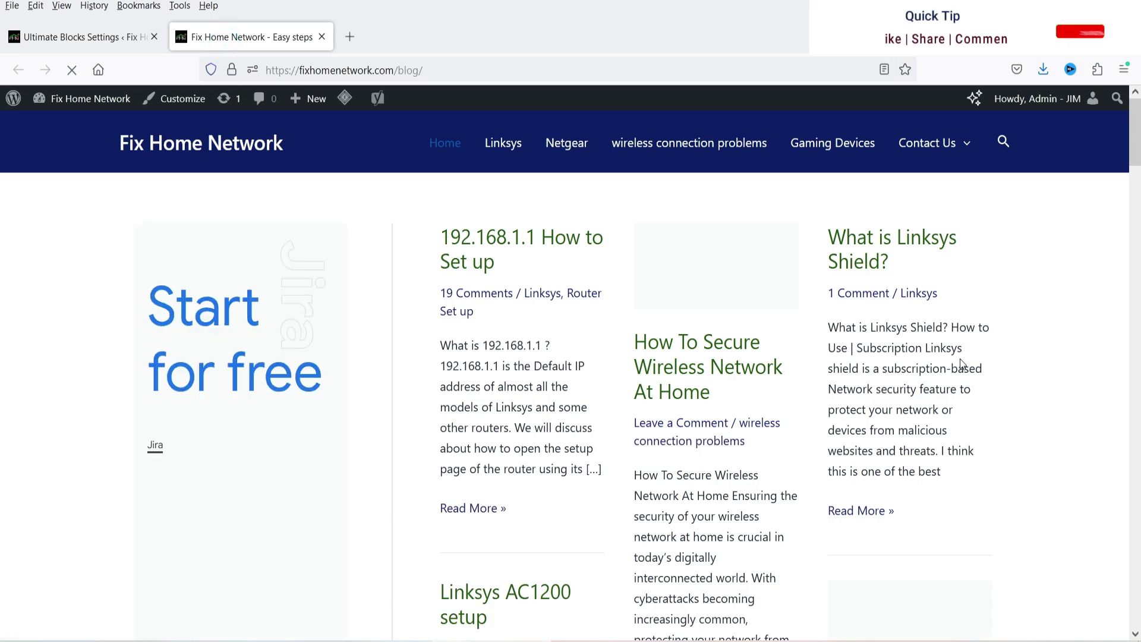
Open the How To Secure Wireless Network At Home post, dismiss the advert, and choose Edit Post
{"action": "left_click", "coordinate": [672, 368]}
{"action": "left_click", "coordinate": [996, 185]}
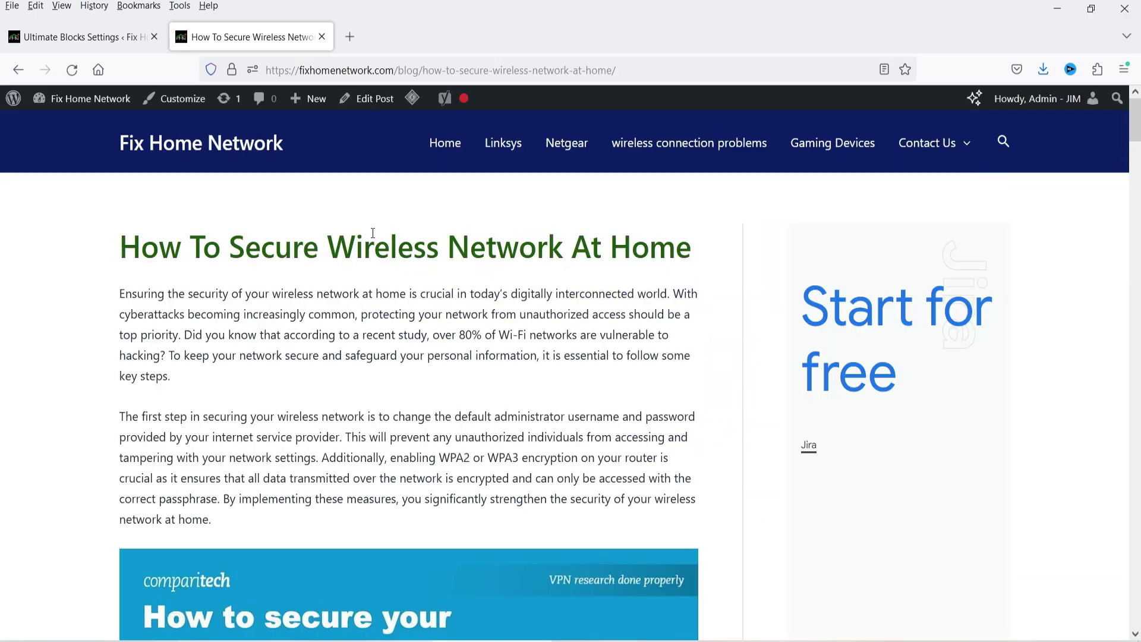
{"action": "scroll", "coordinate": [329, 302], "scroll_direction": "down", "scroll_amount": 5}
{"action": "scroll", "coordinate": [329, 302], "scroll_direction": "down", "scroll_amount": 5}
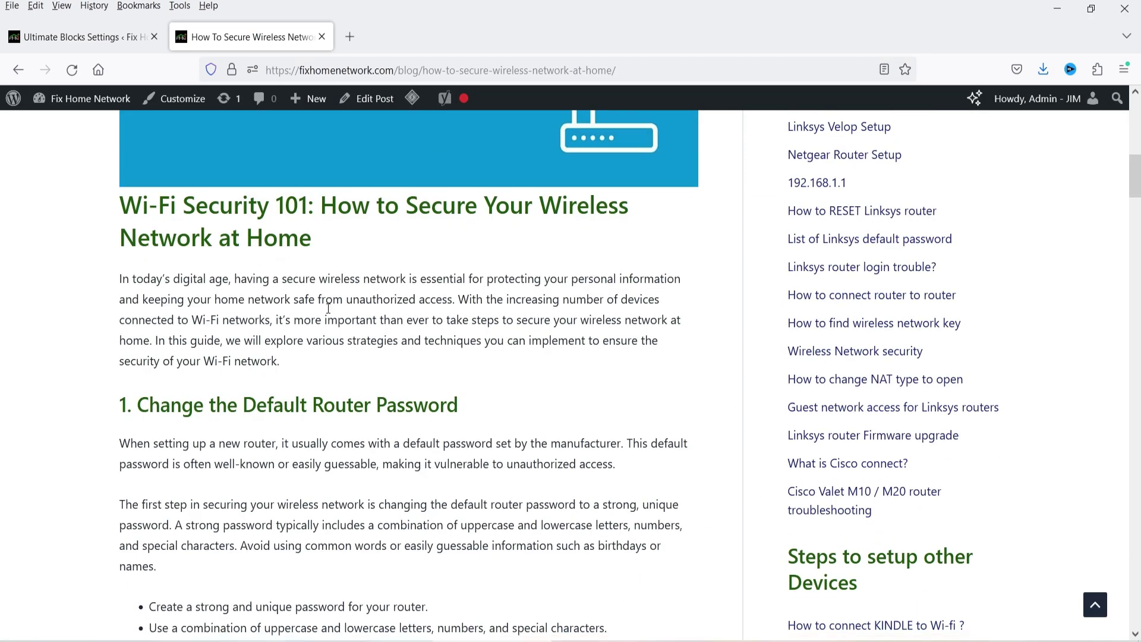
{"action": "scroll", "coordinate": [328, 309], "scroll_direction": "down", "scroll_amount": 10}
{"action": "scroll", "coordinate": [327, 317], "scroll_direction": "up", "scroll_amount": 8}
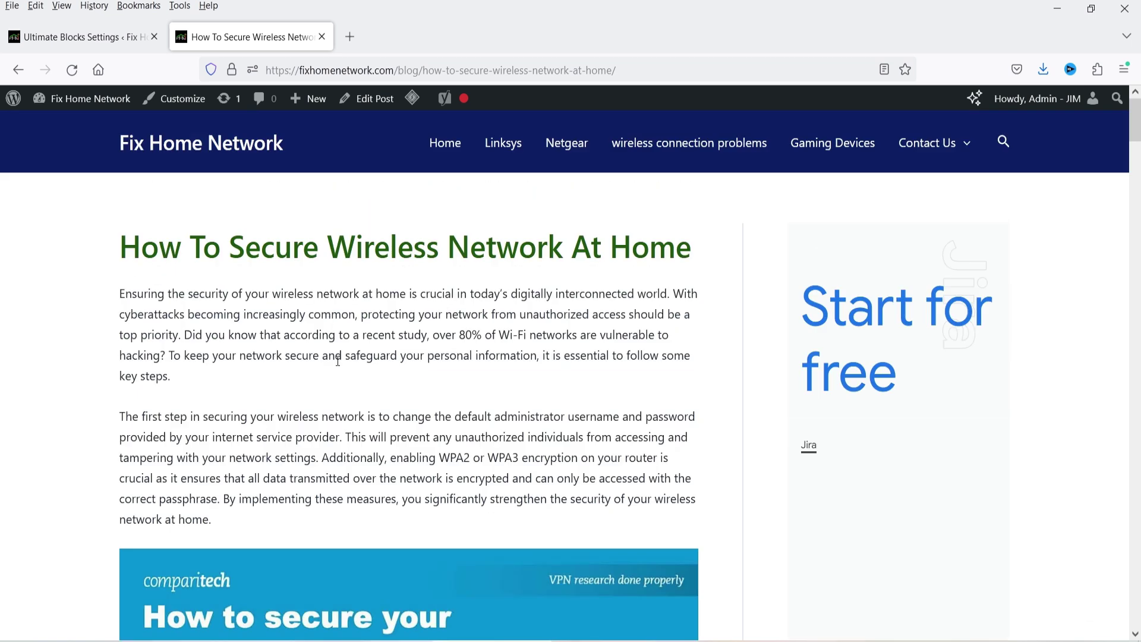
{"action": "left_click", "coordinate": [375, 101]}
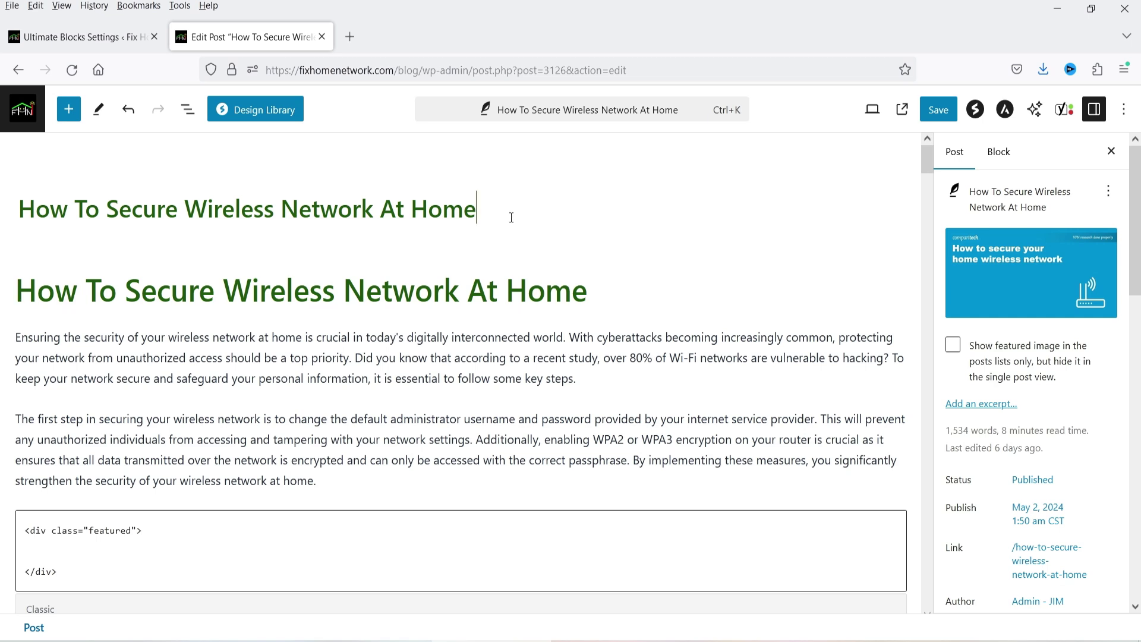
Add an empty block below the title and drag in Ultimate Blocks' Table of Contents from Browse all
{"action": "key", "text": "Return"}
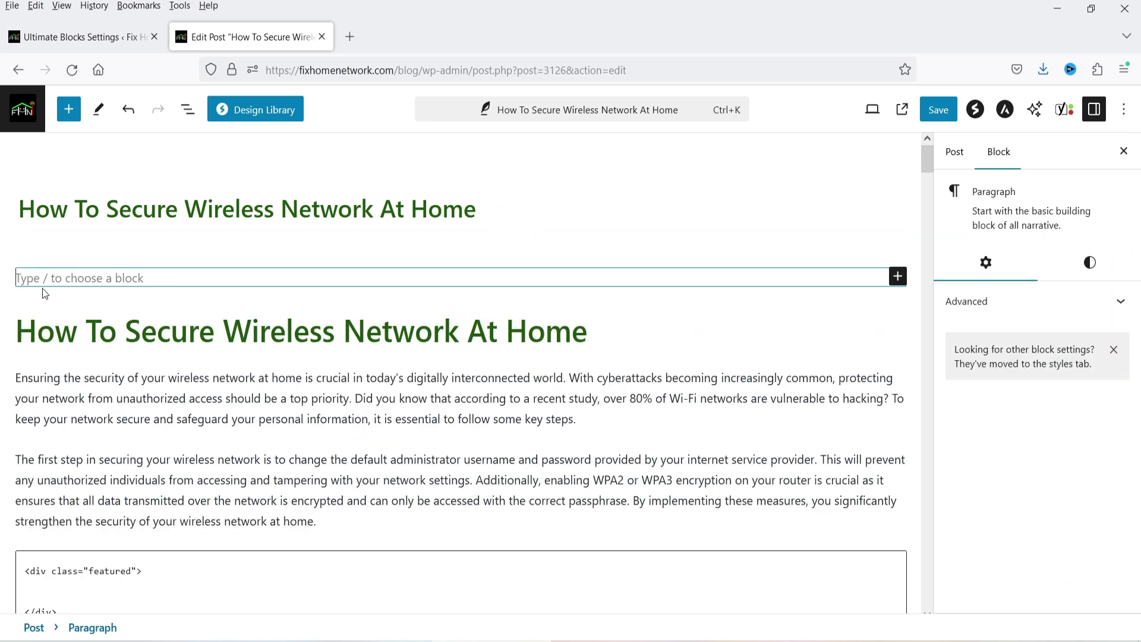
{"action": "left_click", "coordinate": [897, 277]}
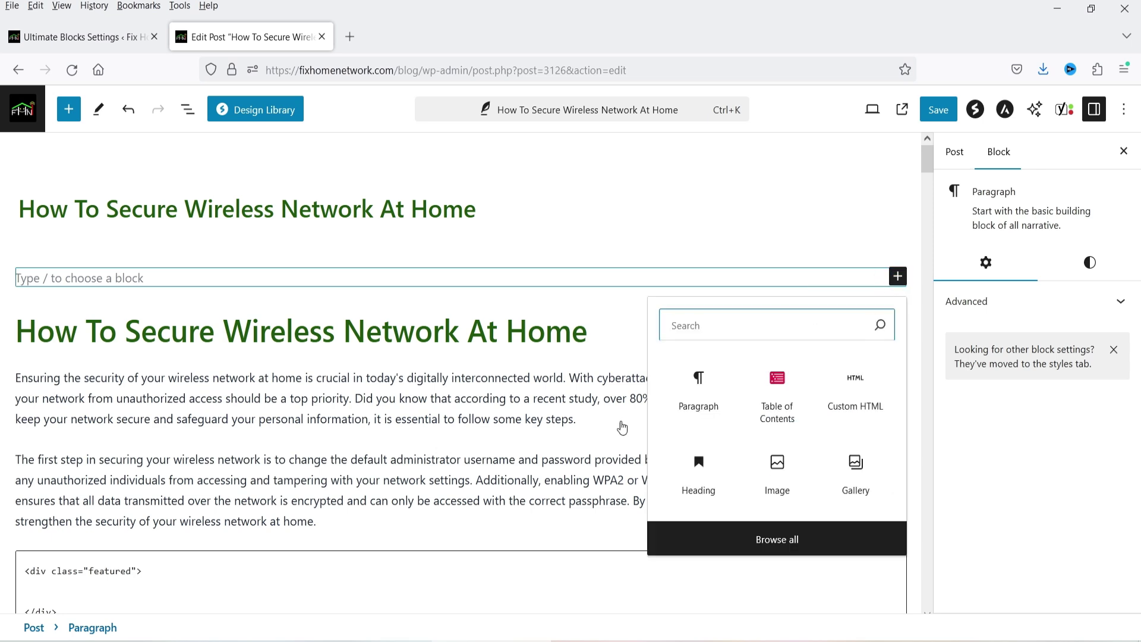
{"action": "left_click", "coordinate": [777, 539]}
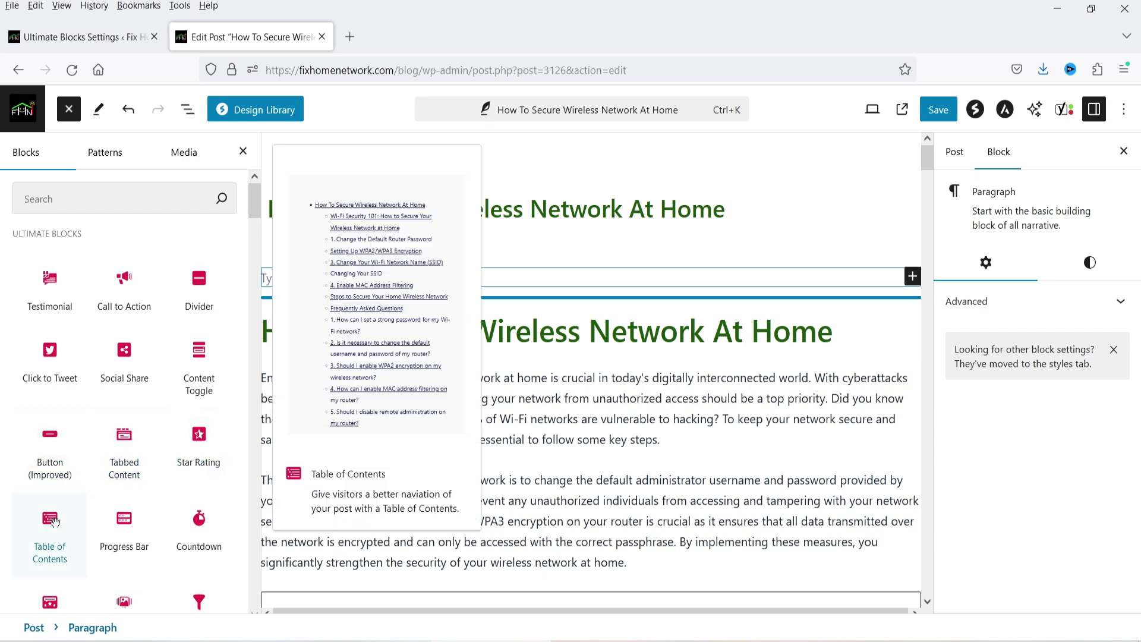
{"action": "left_click_drag", "start_coordinate": [50, 527], "coordinate": [586, 276]}
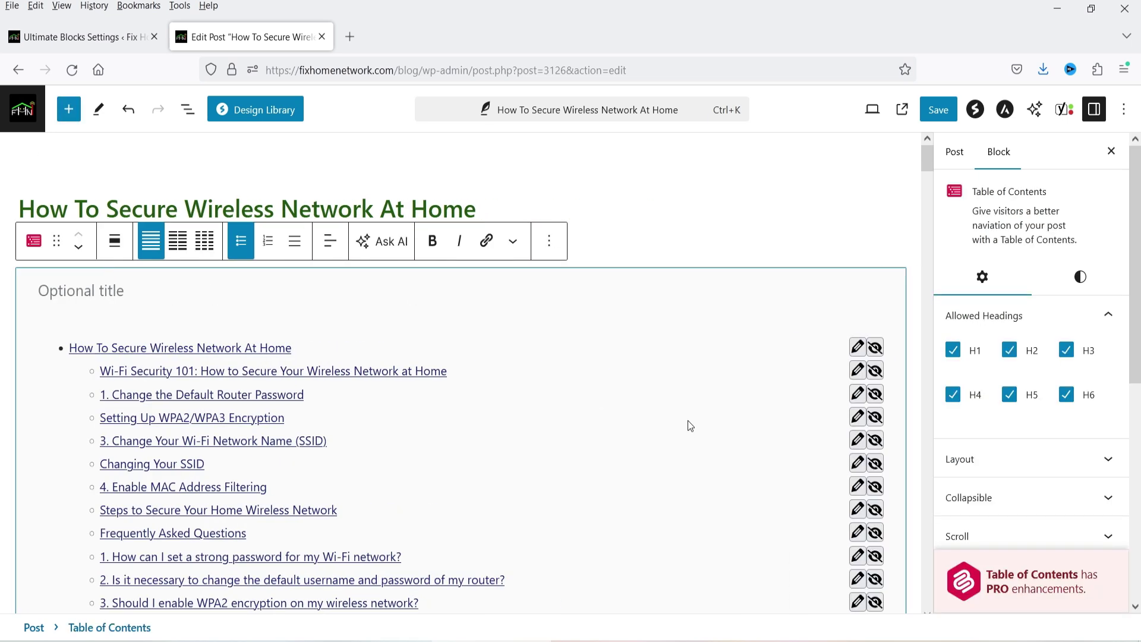
Uncheck H1, H4, H5 and H6 under Allowed Headings, keeping only H2 and H3
{"action": "scroll", "coordinate": [580, 344], "scroll_direction": "down", "scroll_amount": 1}
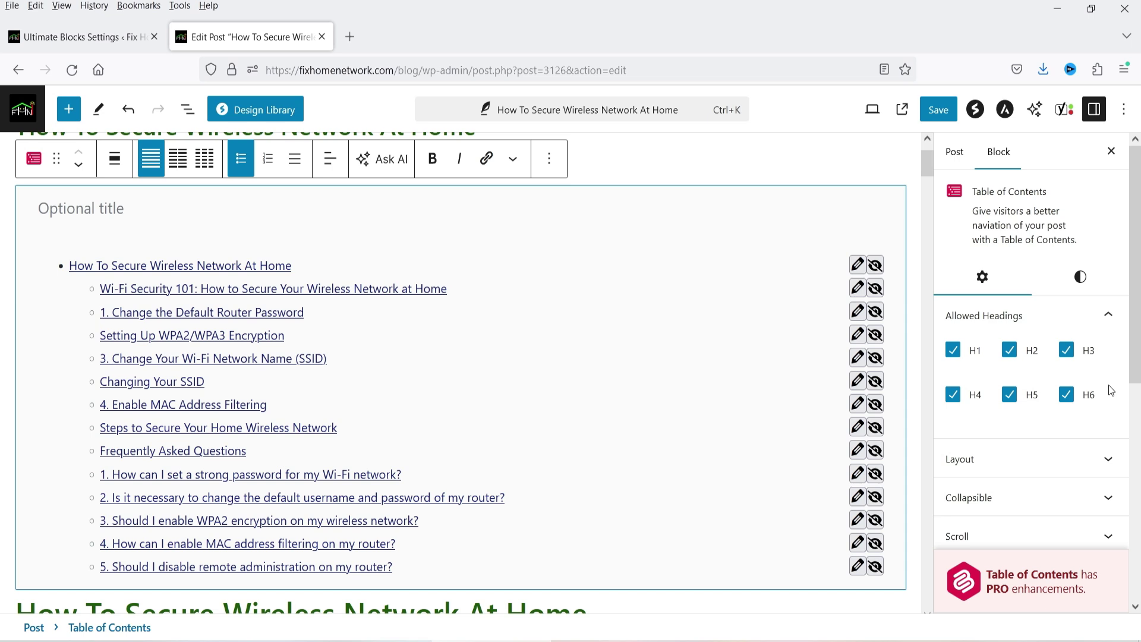
{"action": "left_click", "coordinate": [1010, 397]}
{"action": "left_click", "coordinate": [1068, 397]}
{"action": "left_click", "coordinate": [954, 396]}
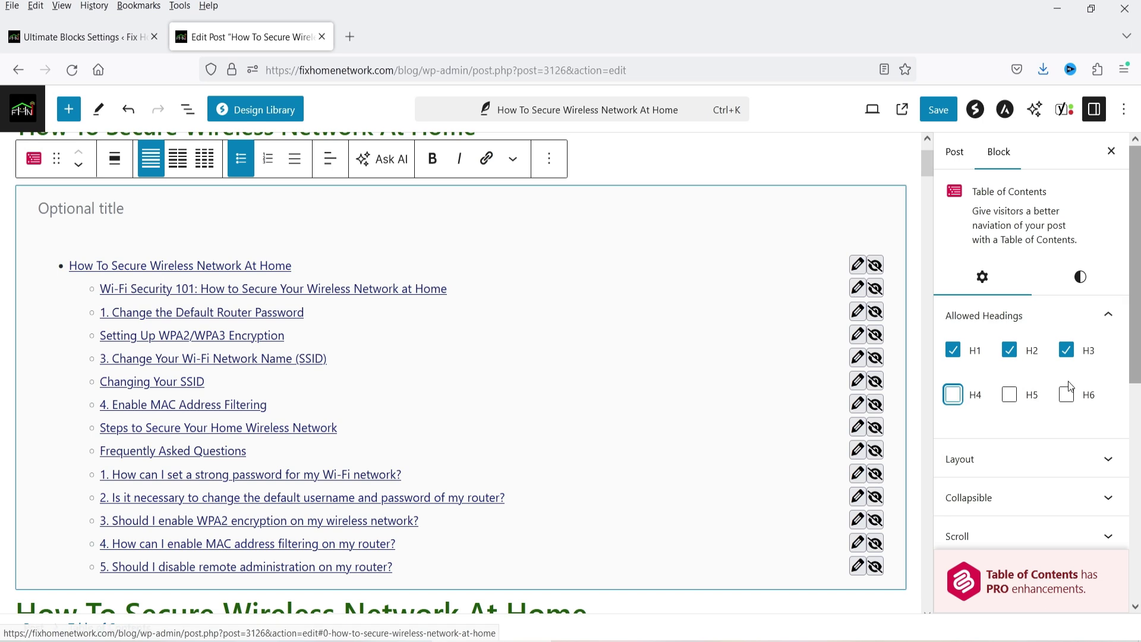
{"action": "left_click", "coordinate": [953, 351]}
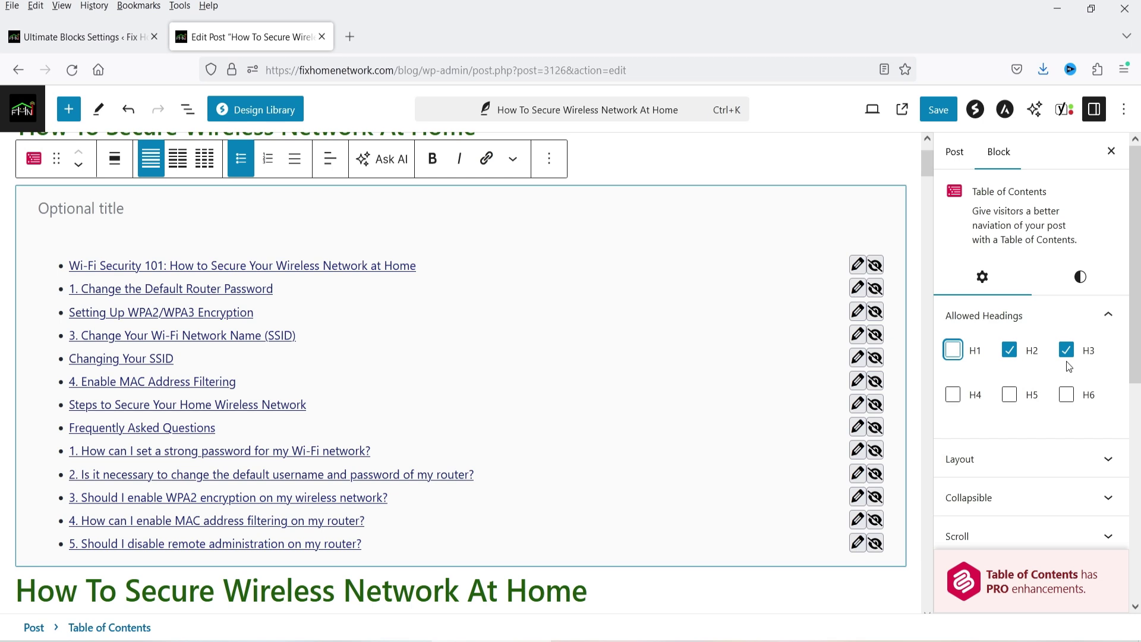
Try two- and three-column layouts, then keep the contents list in a single column
{"action": "left_click", "coordinate": [1019, 458]}
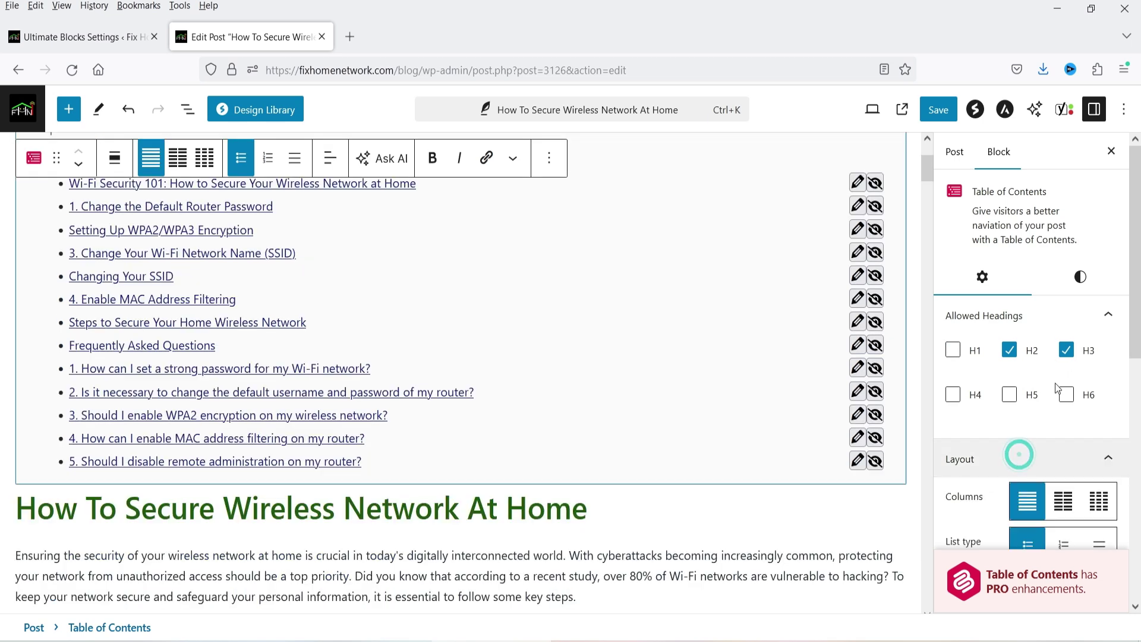
{"action": "scroll", "coordinate": [1022, 368], "scroll_direction": "down", "scroll_amount": 4}
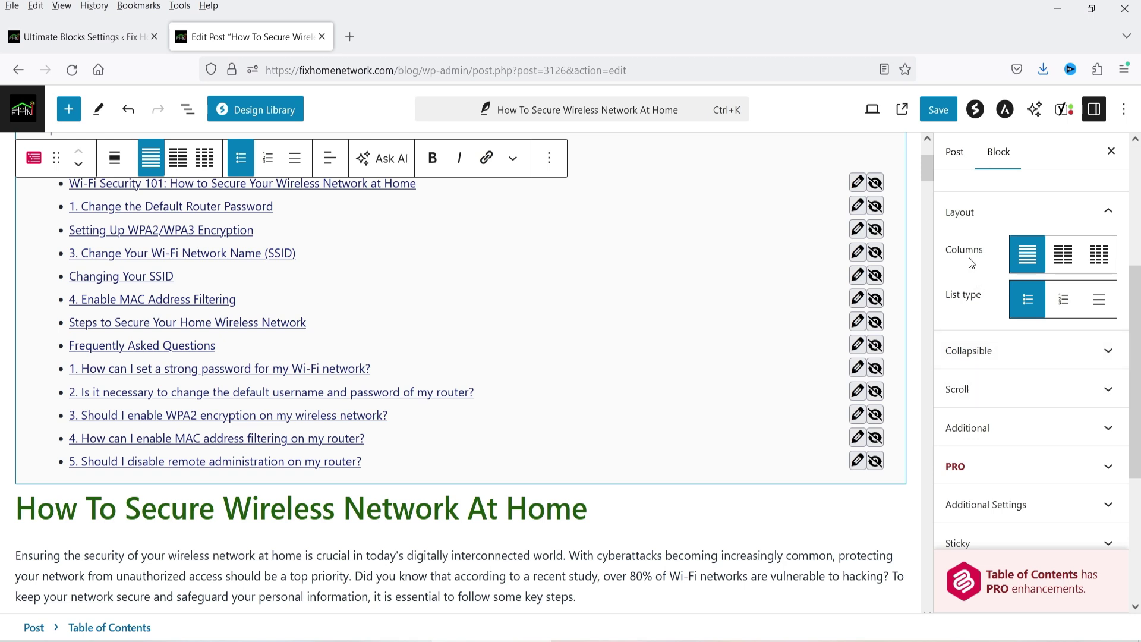
{"action": "left_click", "coordinate": [1064, 255]}
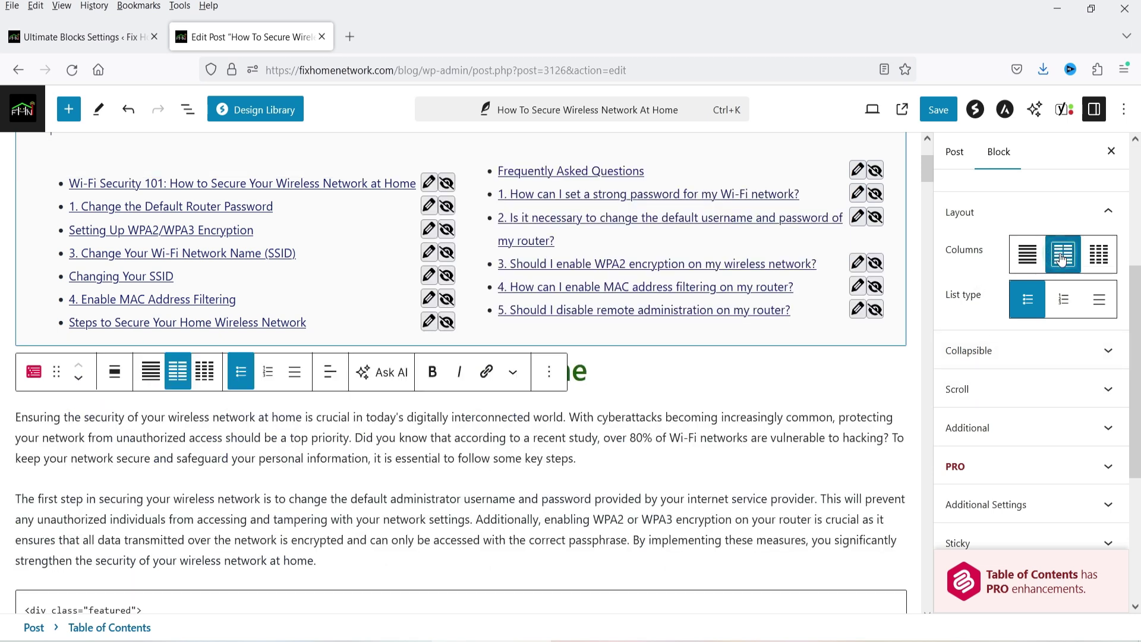
{"action": "scroll", "coordinate": [682, 364], "scroll_direction": "up", "scroll_amount": 1}
{"action": "scroll", "coordinate": [681, 364], "scroll_direction": "up", "scroll_amount": 2}
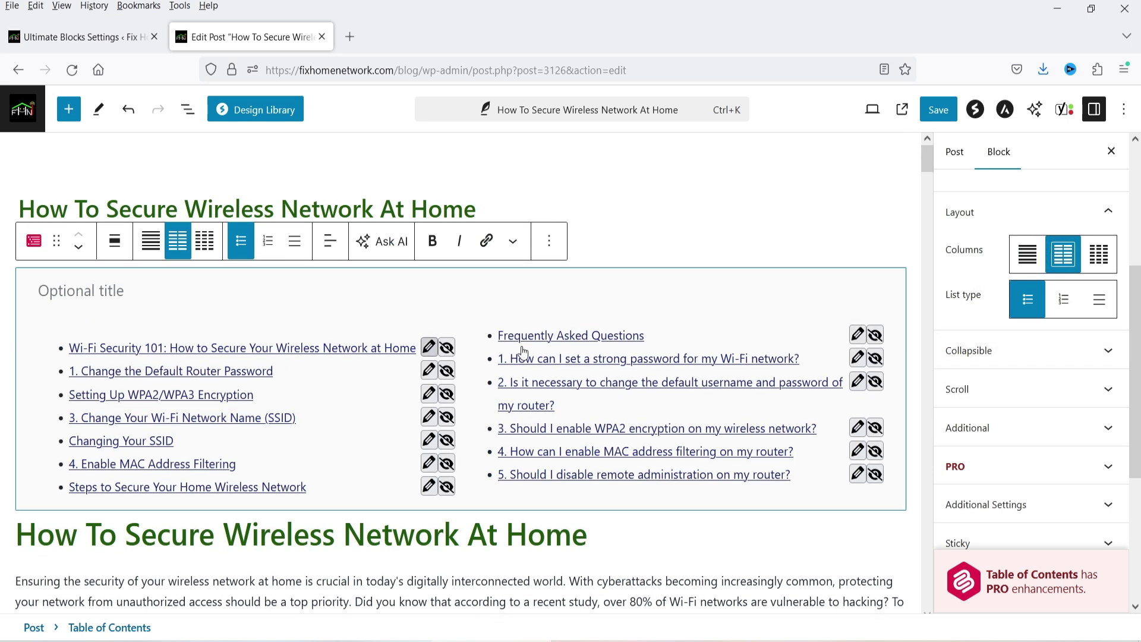
{"action": "left_click", "coordinate": [1099, 255]}
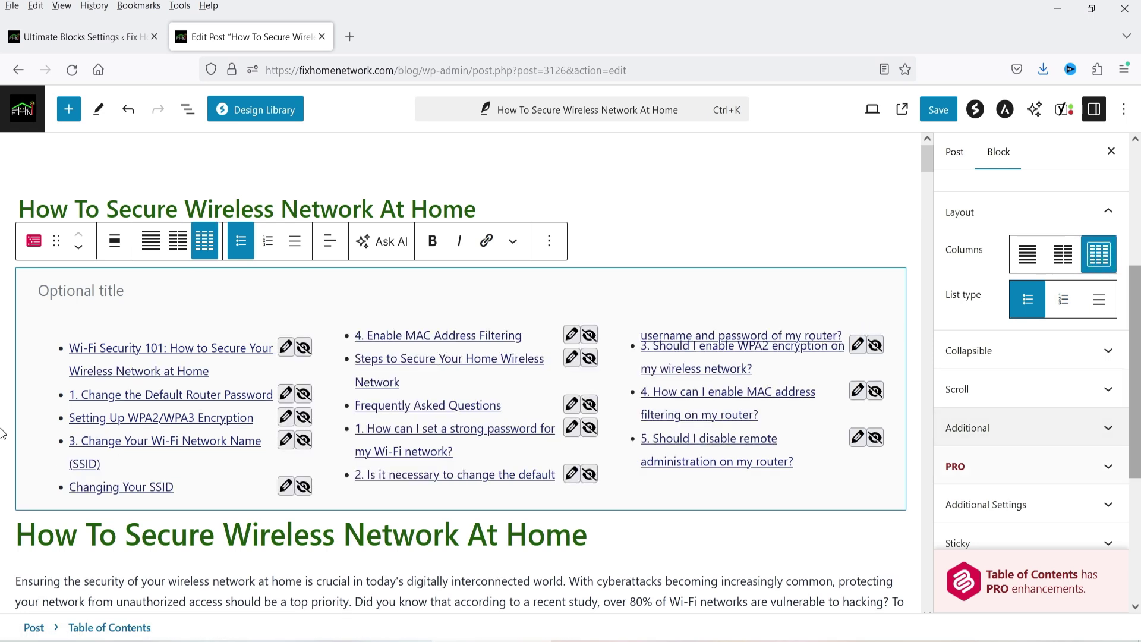
{"action": "left_click", "coordinate": [1028, 254]}
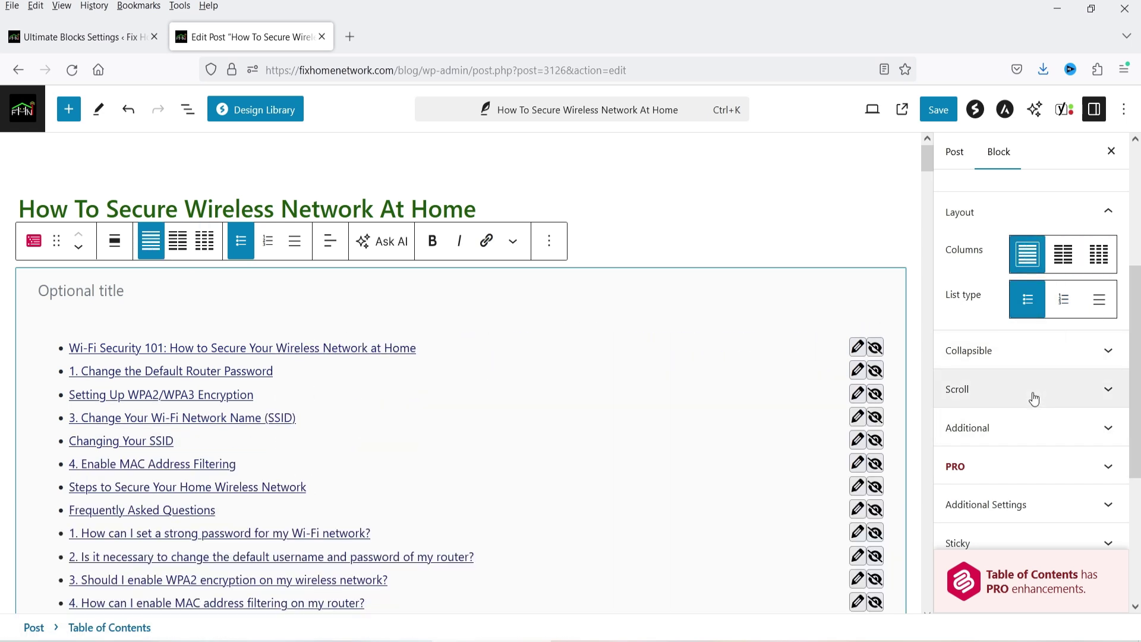
Title the block 'Table Of Content' and set the list type to numbered after trying plain and bullets
{"action": "left_click", "coordinate": [88, 290]}
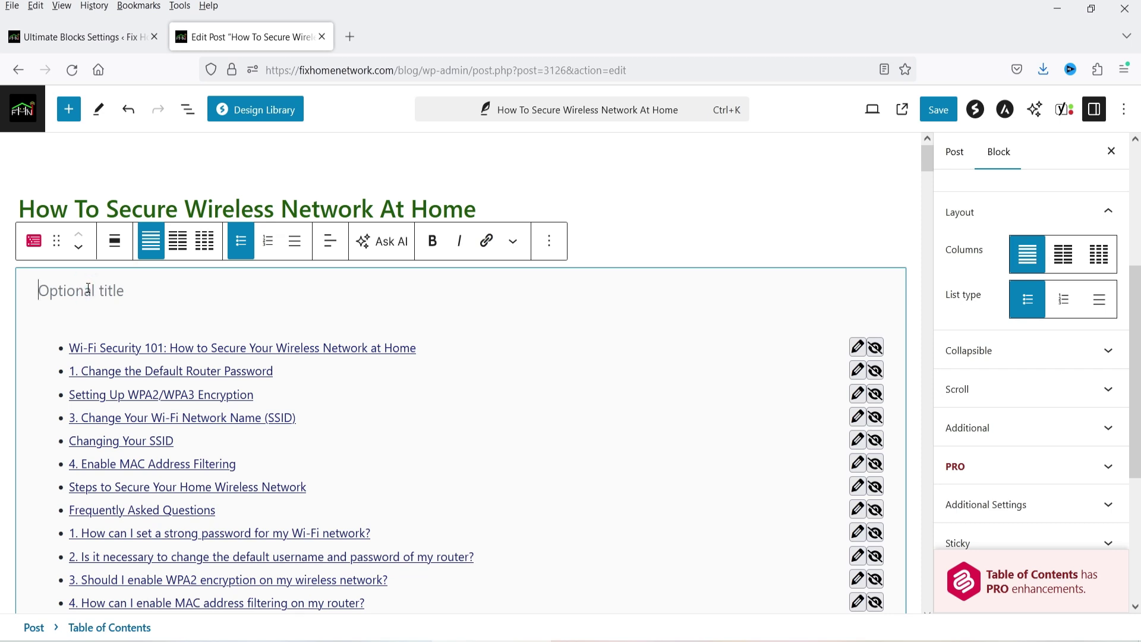
{"action": "type", "text": "Table Of Content"}
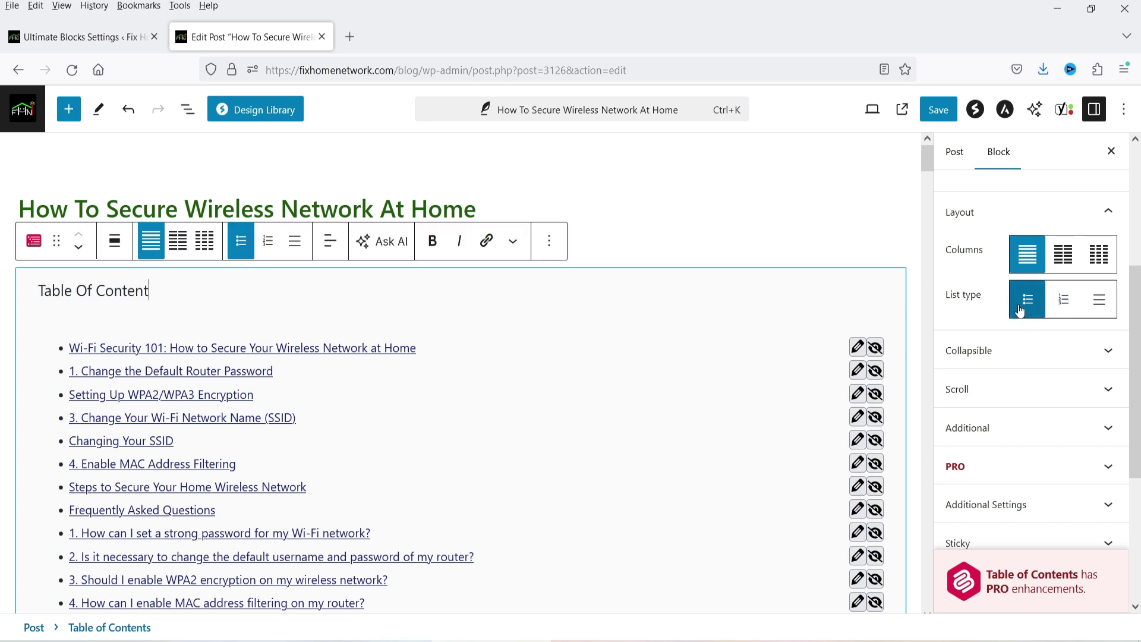
{"action": "left_click", "coordinate": [1077, 304]}
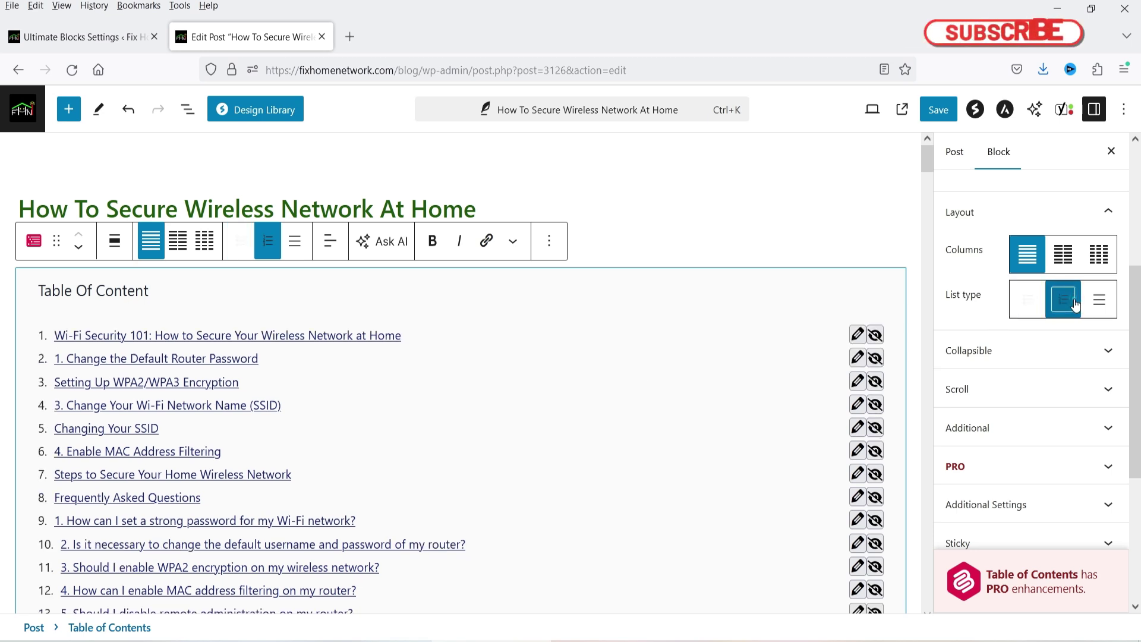
{"action": "scroll", "coordinate": [718, 319], "scroll_direction": "down", "scroll_amount": 3}
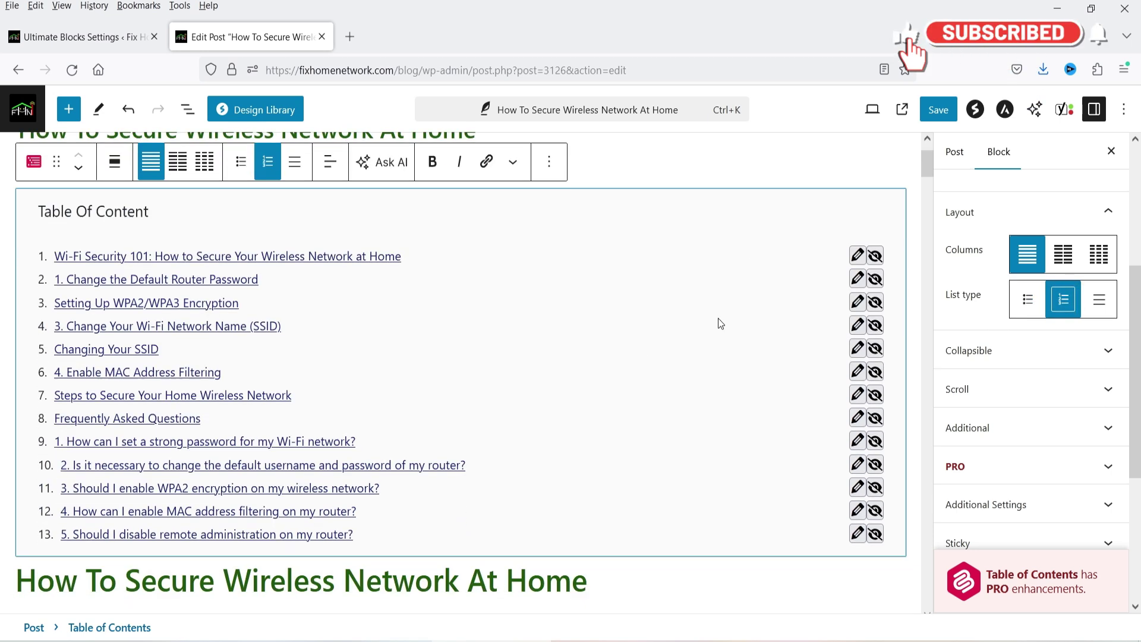
{"action": "left_click", "coordinate": [1100, 302]}
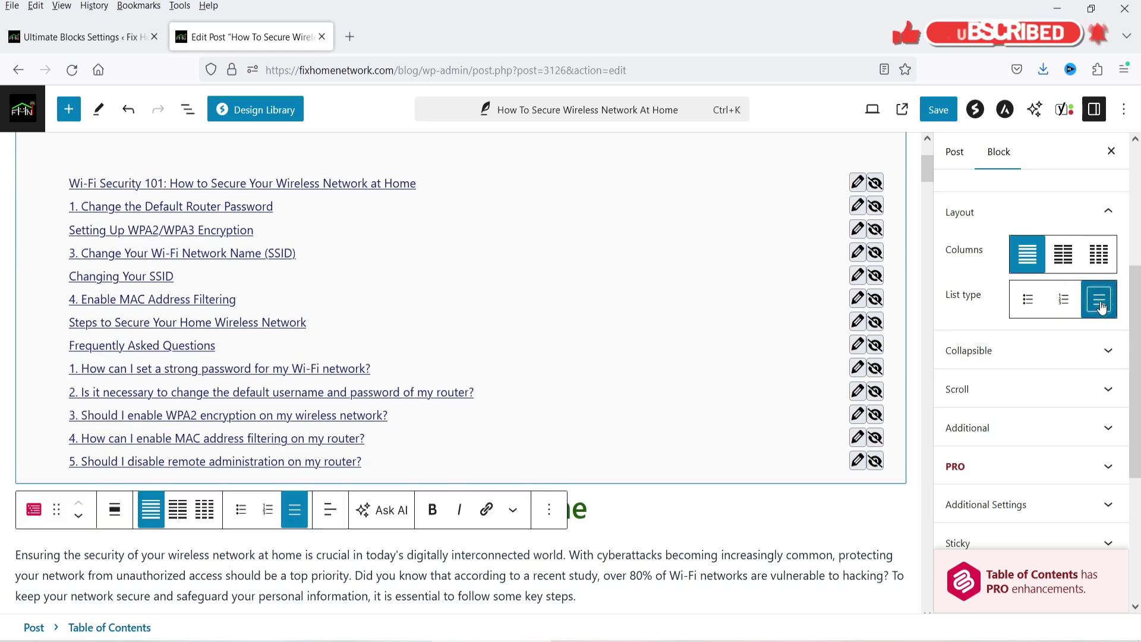
{"action": "left_click", "coordinate": [1028, 300]}
{"action": "left_click", "coordinate": [1065, 304]}
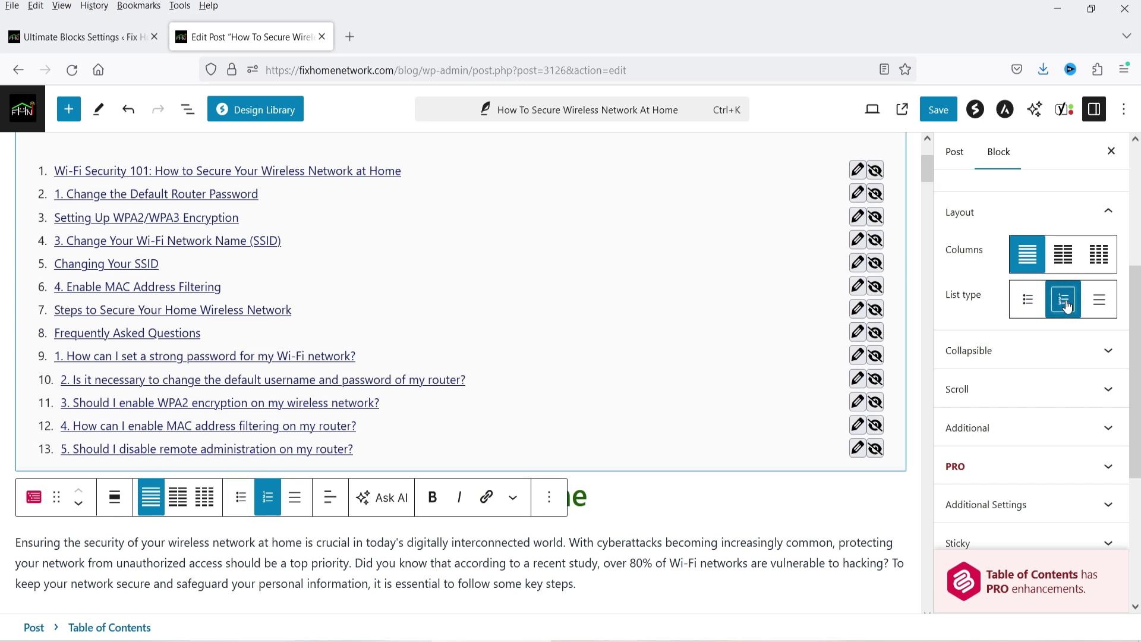
{"action": "left_click", "coordinate": [1028, 359]}
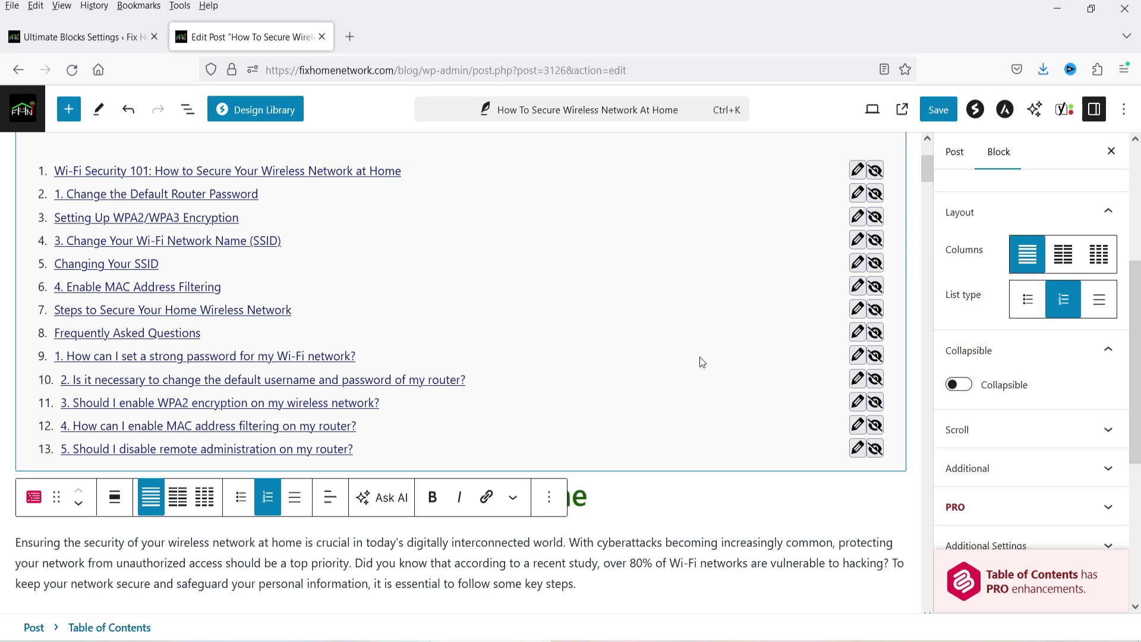
{"action": "scroll", "coordinate": [700, 356], "scroll_direction": "up", "scroll_amount": 3}
Turn on the Collapsible toggle, leave Initial Show on, and enable Initial Hide on Mobile
{"action": "left_click", "coordinate": [961, 392]}
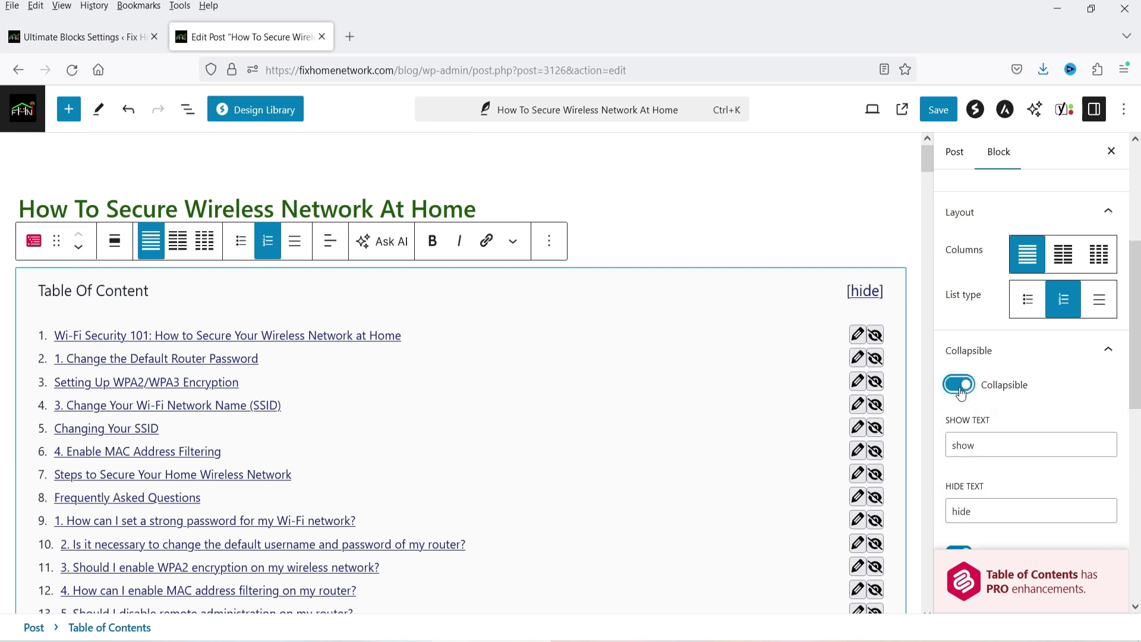
{"action": "scroll", "coordinate": [1075, 390], "scroll_direction": "down", "scroll_amount": 3}
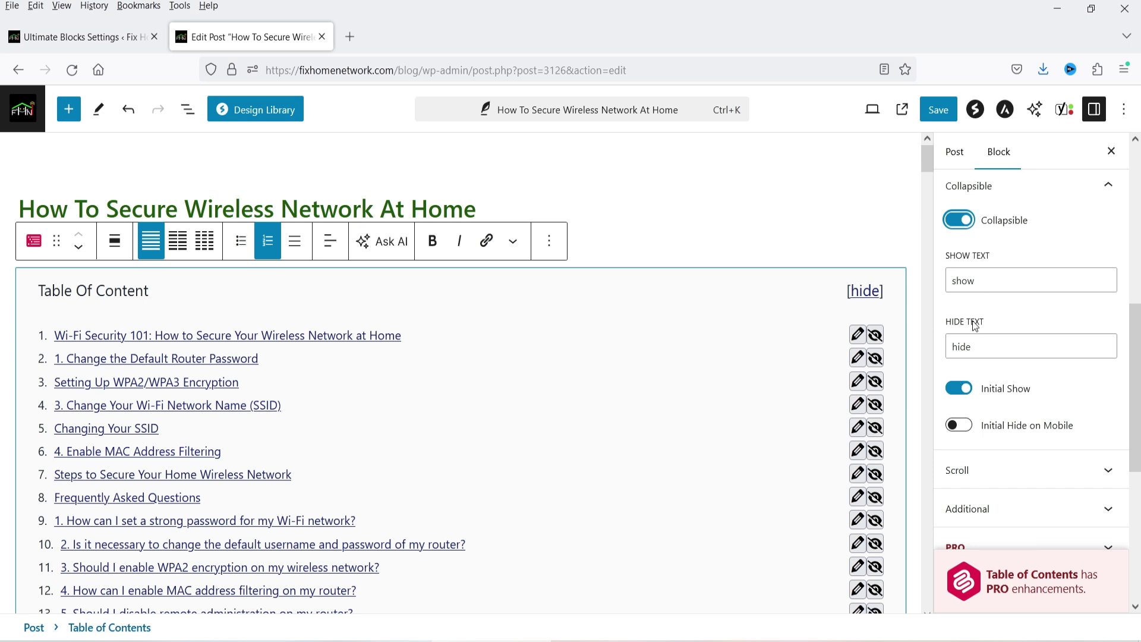
{"action": "left_click", "coordinate": [960, 389]}
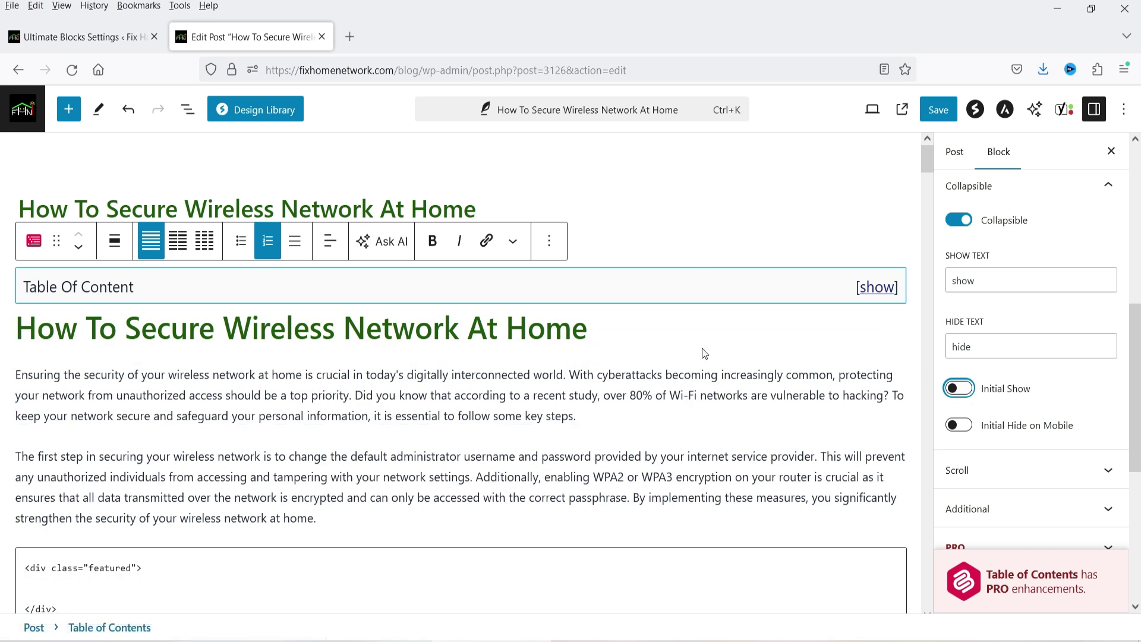
{"action": "left_click", "coordinate": [874, 288]}
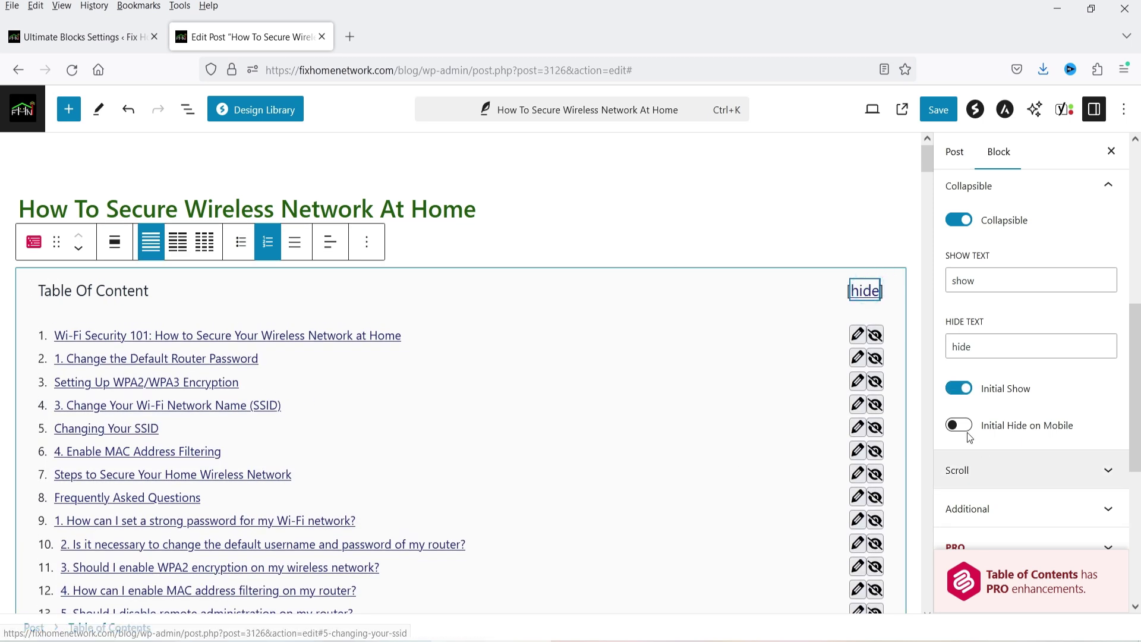
{"action": "left_click", "coordinate": [960, 391]}
{"action": "left_click", "coordinate": [960, 390]}
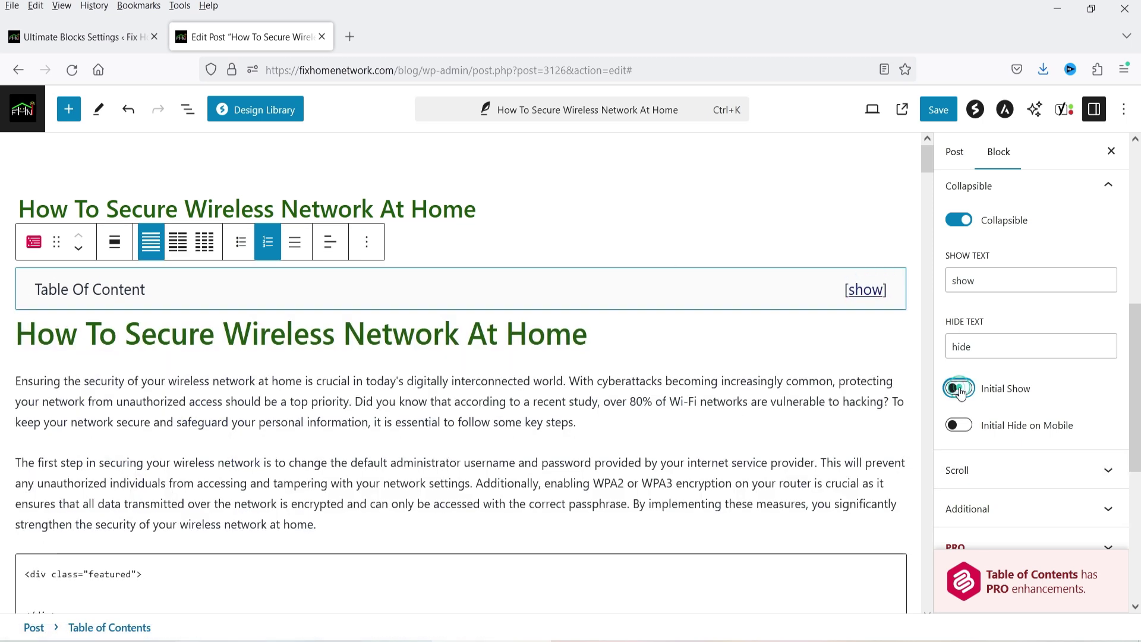
{"action": "left_click", "coordinate": [959, 389]}
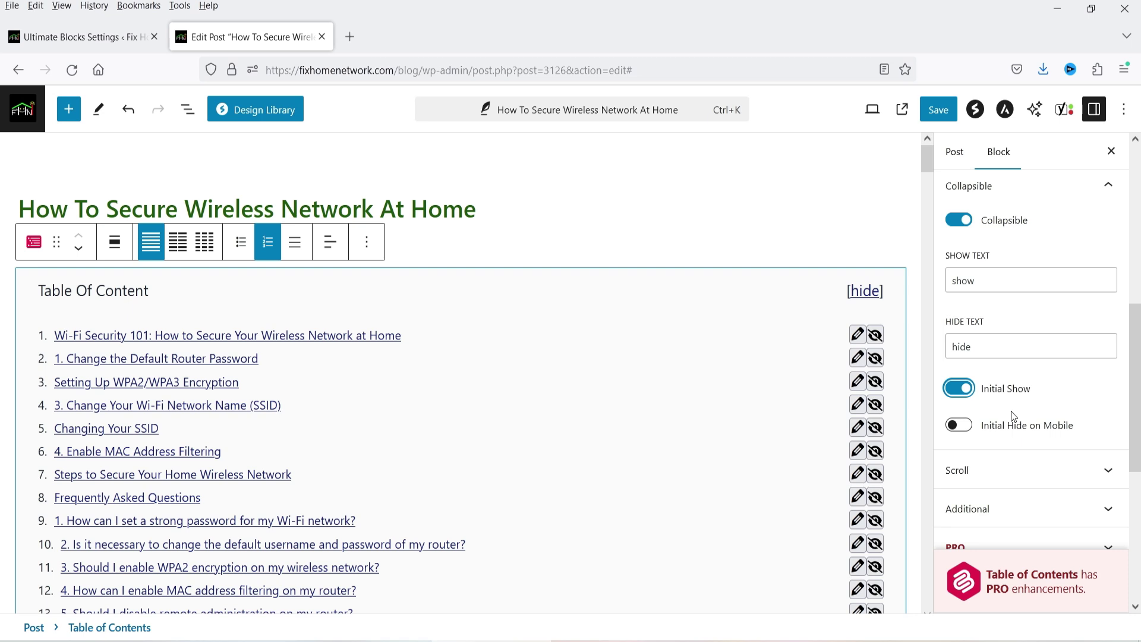
{"action": "left_click", "coordinate": [961, 427]}
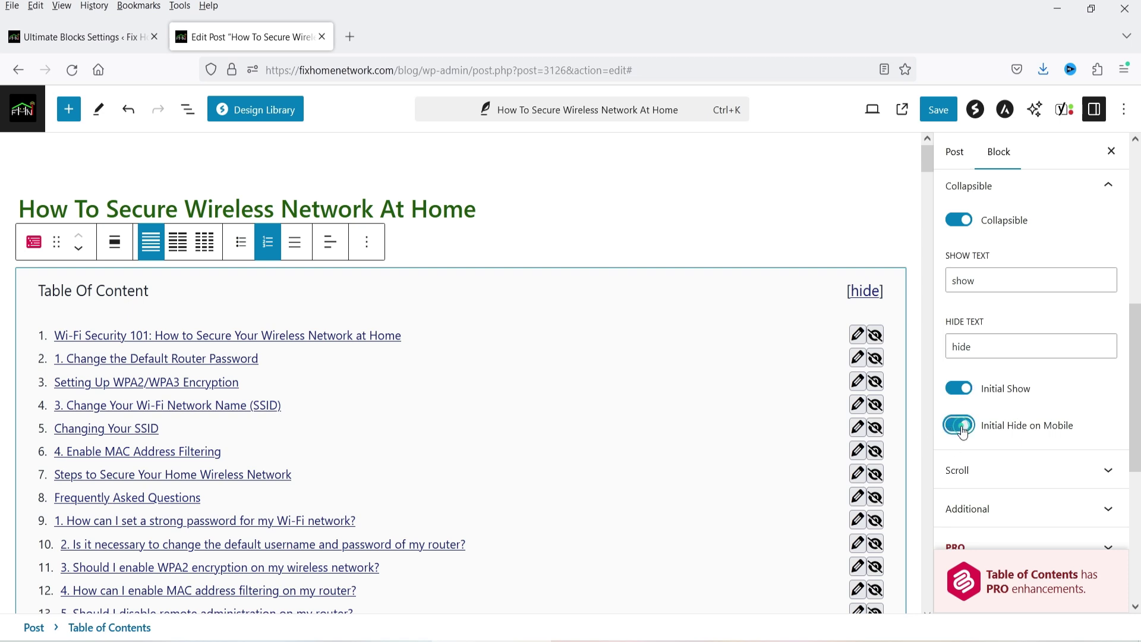
{"action": "scroll", "coordinate": [999, 356], "scroll_direction": "down", "scroll_amount": 3}
{"action": "left_click", "coordinate": [998, 305]}
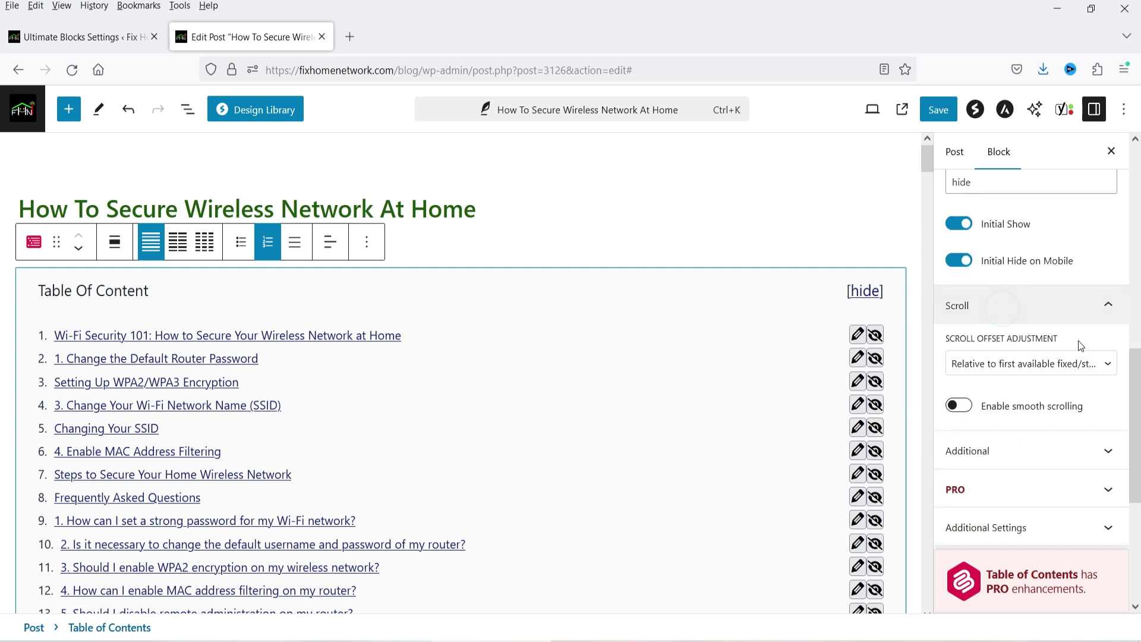
Keep the default scroll offset, enable smooth scrolling, and expand the Additional anchor-link options
{"action": "left_click", "coordinate": [1051, 376]}
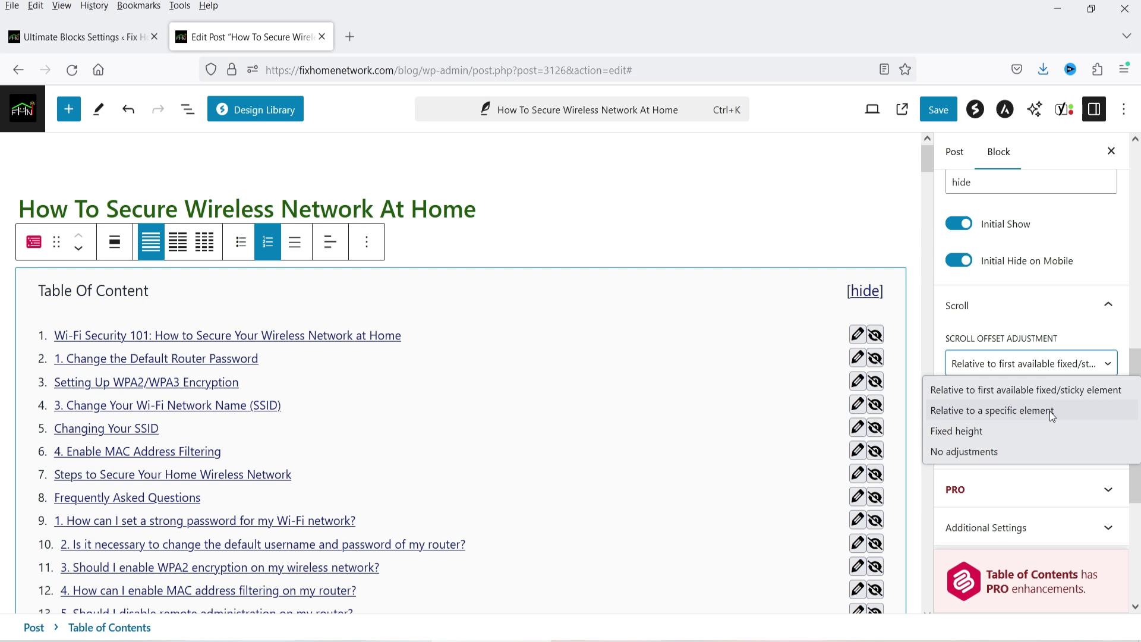
{"action": "left_click", "coordinate": [1054, 374]}
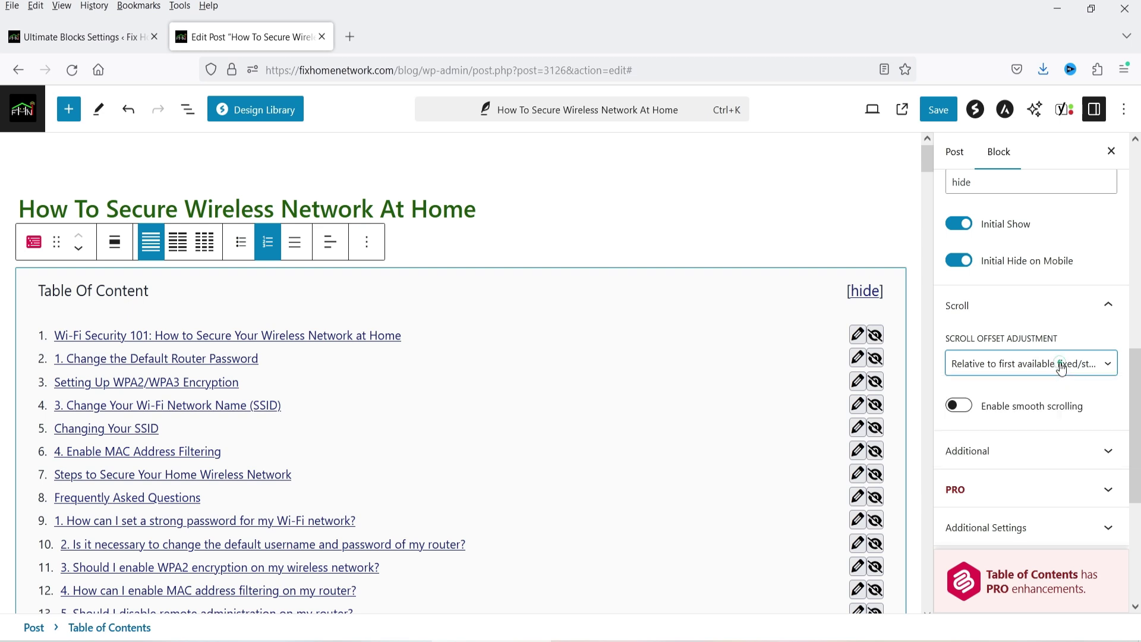
{"action": "left_click", "coordinate": [960, 406]}
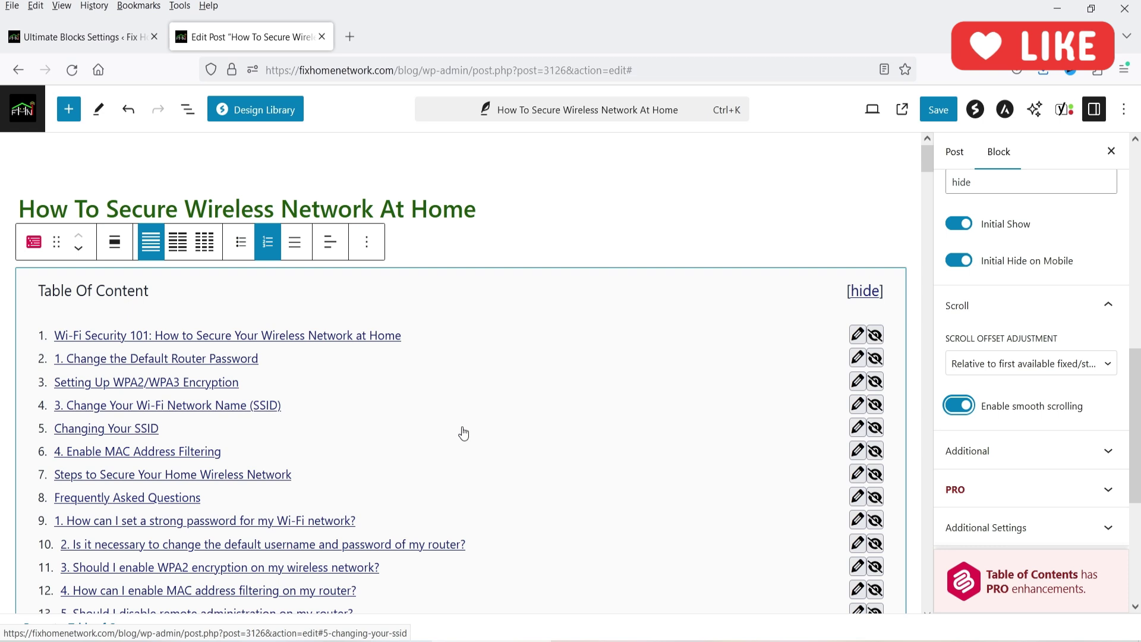
{"action": "left_click", "coordinate": [1037, 451]}
{"action": "scroll", "coordinate": [1037, 451], "scroll_direction": "down", "scroll_amount": 3}
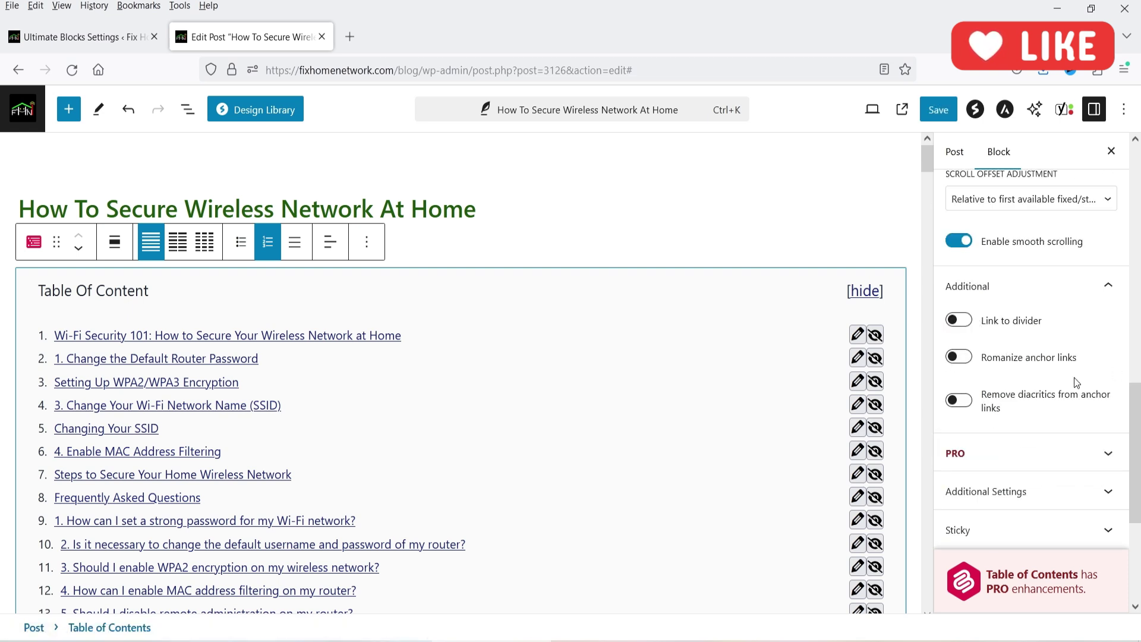
Look through the TOC block's PRO Additional Settings, Sticky and Additional Settings panels
{"action": "left_click", "coordinate": [1043, 451]}
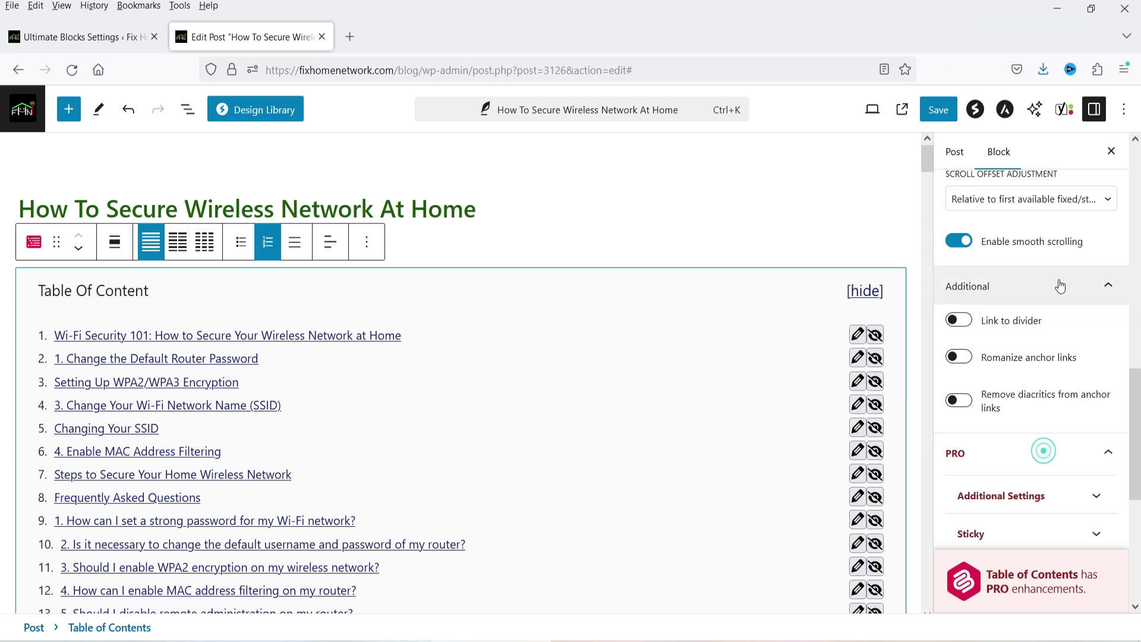
{"action": "scroll", "coordinate": [1060, 286], "scroll_direction": "down", "scroll_amount": 3}
{"action": "left_click", "coordinate": [1070, 331]}
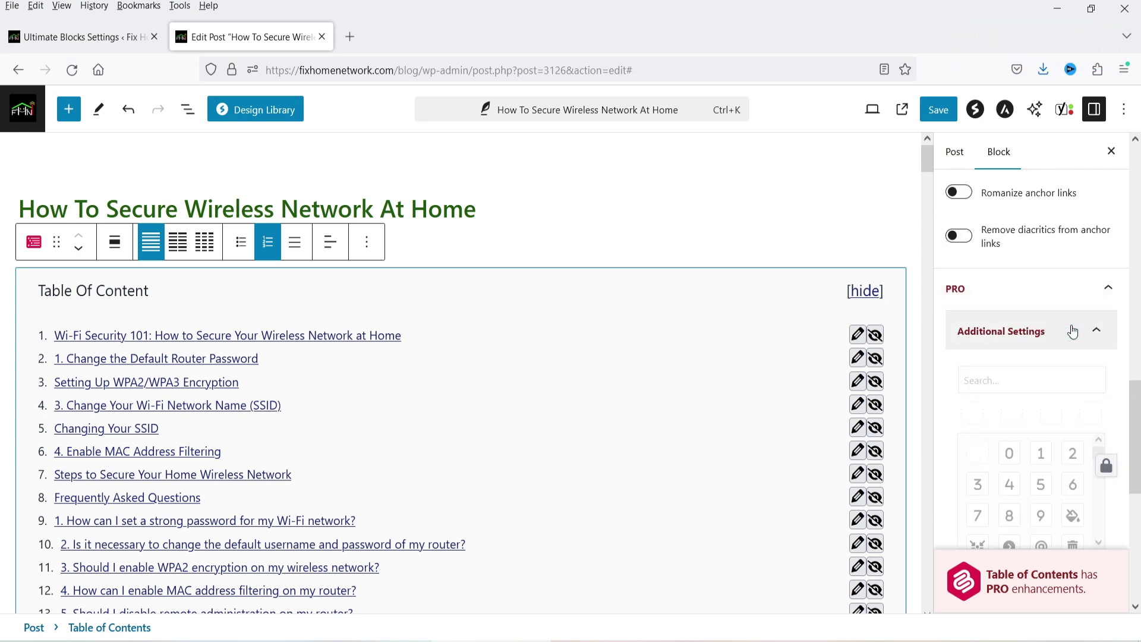
{"action": "scroll", "coordinate": [1070, 327], "scroll_direction": "down", "scroll_amount": 2}
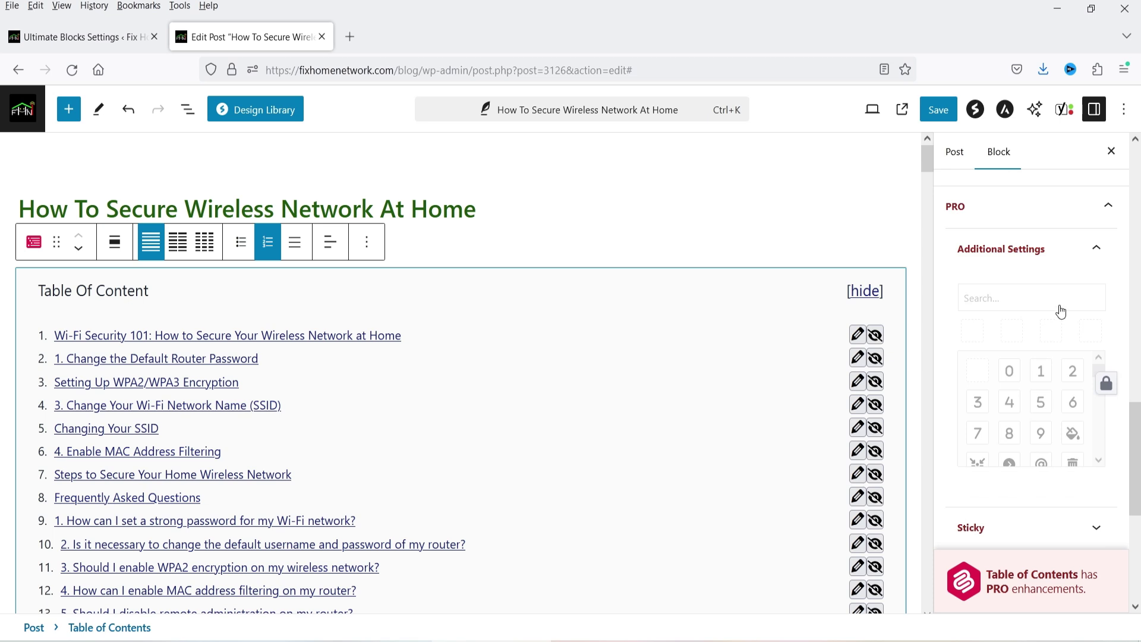
{"action": "left_click", "coordinate": [1094, 245]}
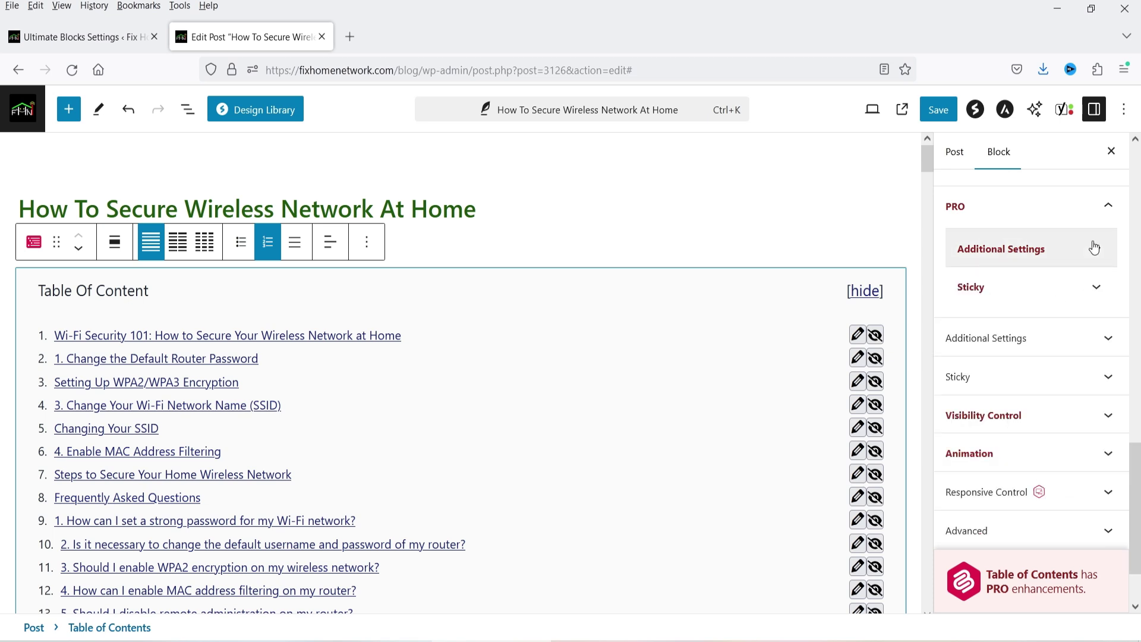
{"action": "left_click", "coordinate": [1088, 291]}
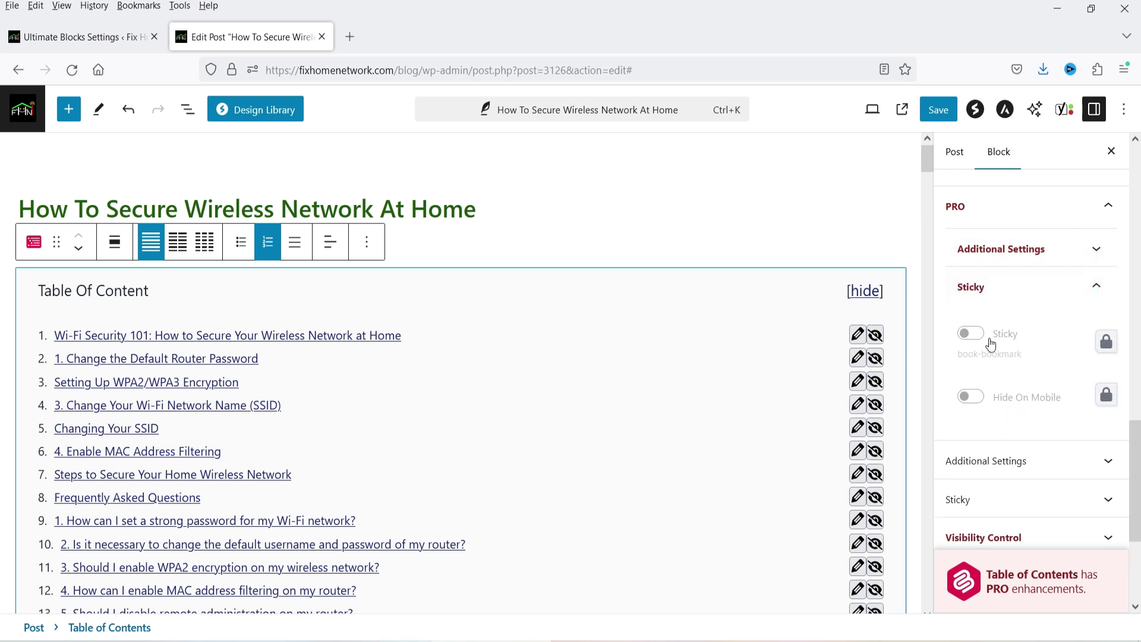
{"action": "left_click", "coordinate": [1100, 290]}
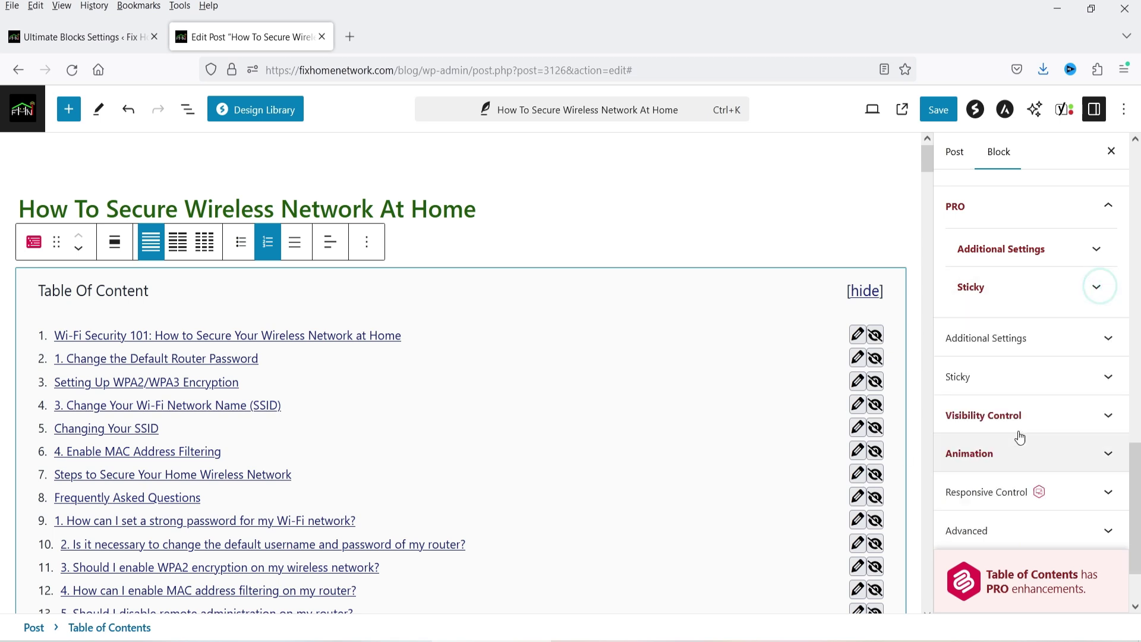
{"action": "left_click", "coordinate": [1023, 350]}
{"action": "left_click", "coordinate": [1024, 350]}
{"action": "left_click", "coordinate": [1024, 350]}
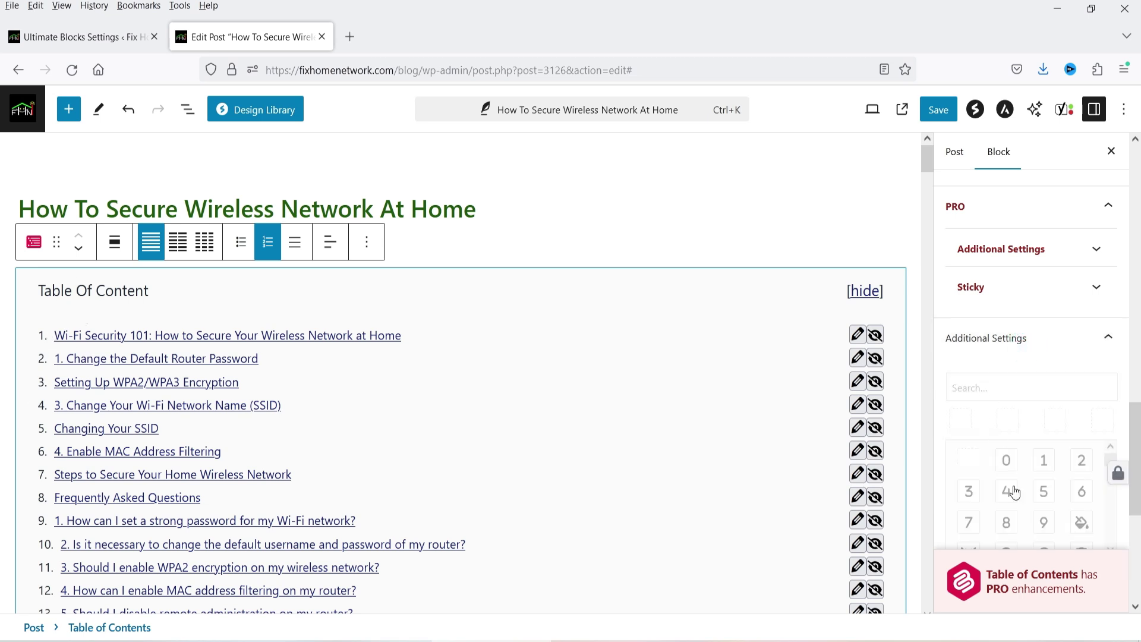
Review the Visibility Control and Animation options, then save the post
{"action": "scroll", "coordinate": [1049, 462], "scroll_direction": "down", "scroll_amount": 2}
{"action": "scroll", "coordinate": [1062, 470], "scroll_direction": "down", "scroll_amount": 2}
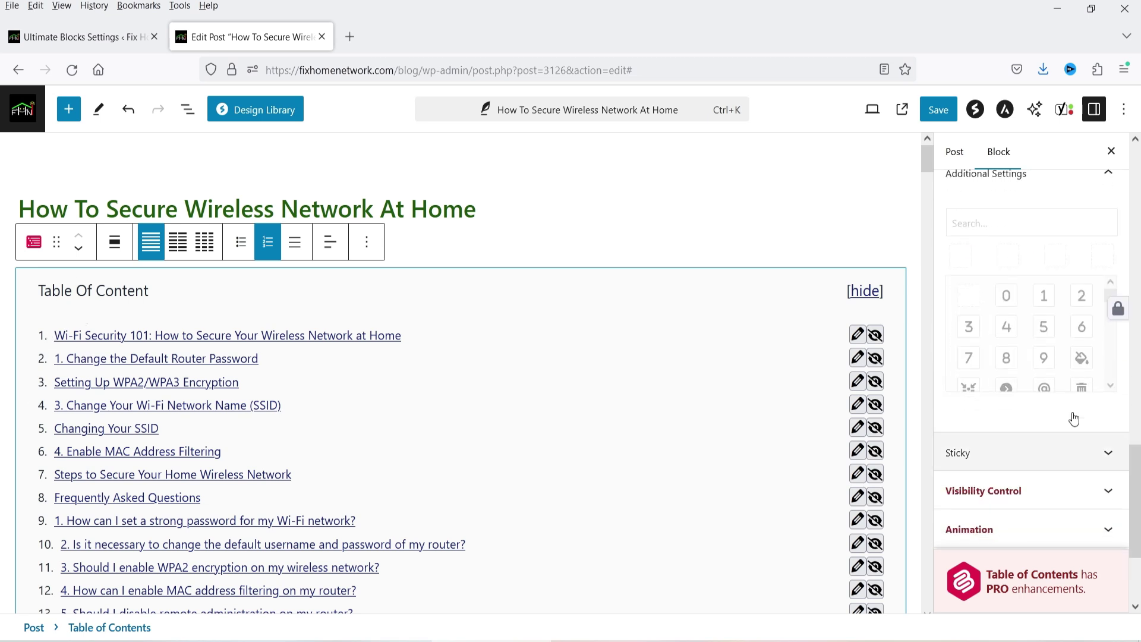
{"action": "scroll", "coordinate": [1091, 347], "scroll_direction": "down", "scroll_amount": 3}
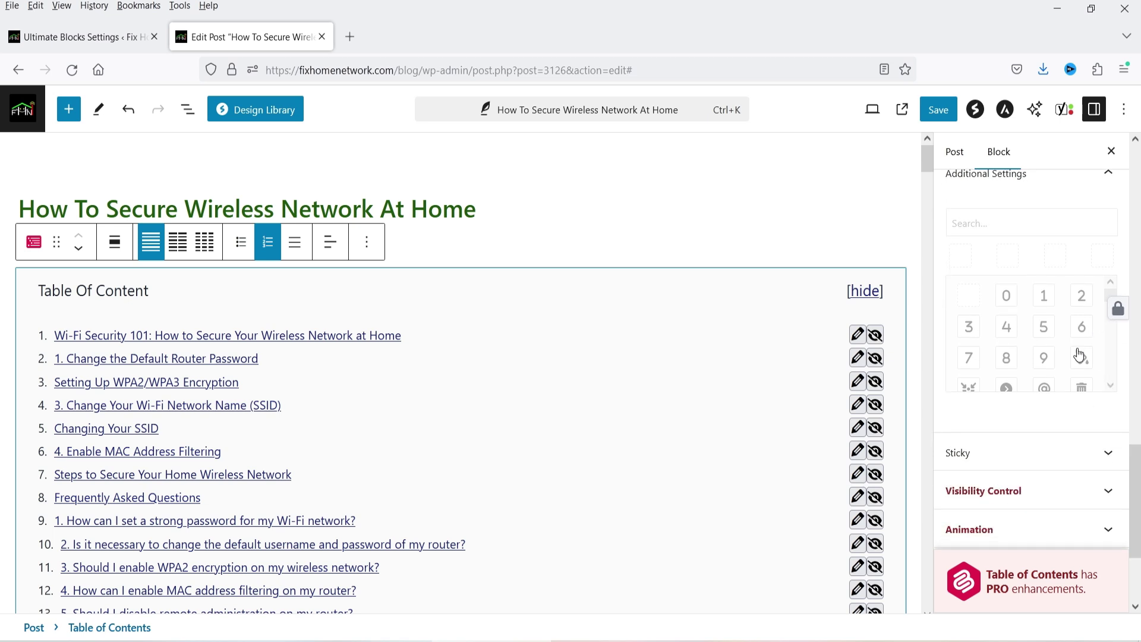
{"action": "left_click", "coordinate": [1037, 409]}
{"action": "scroll", "coordinate": [1035, 392], "scroll_direction": "down", "scroll_amount": 4}
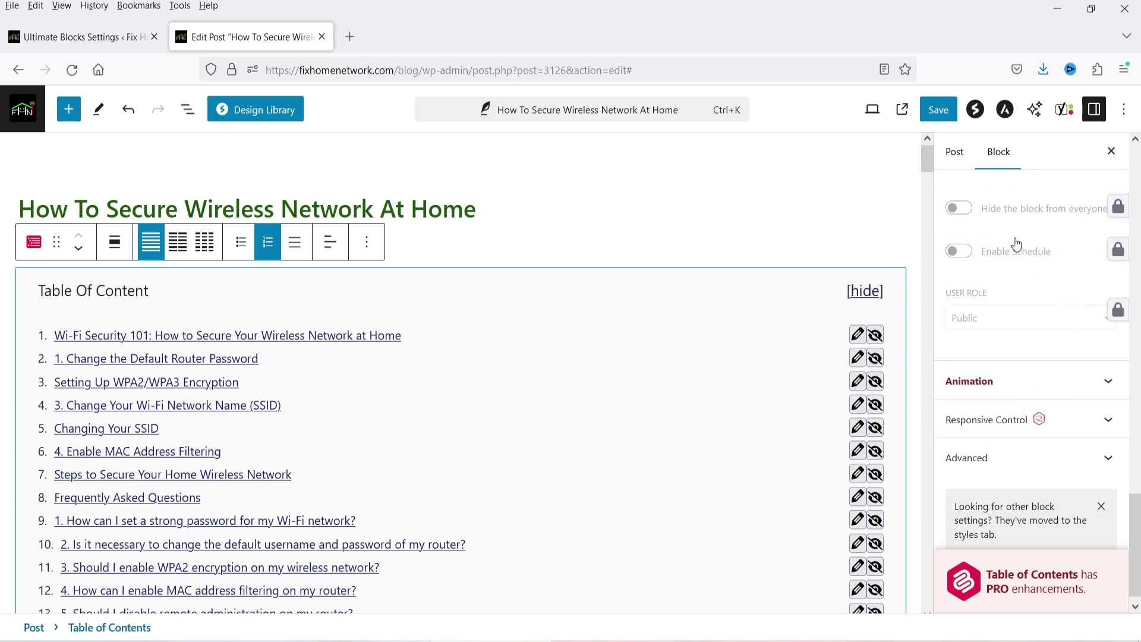
{"action": "left_click", "coordinate": [997, 380]}
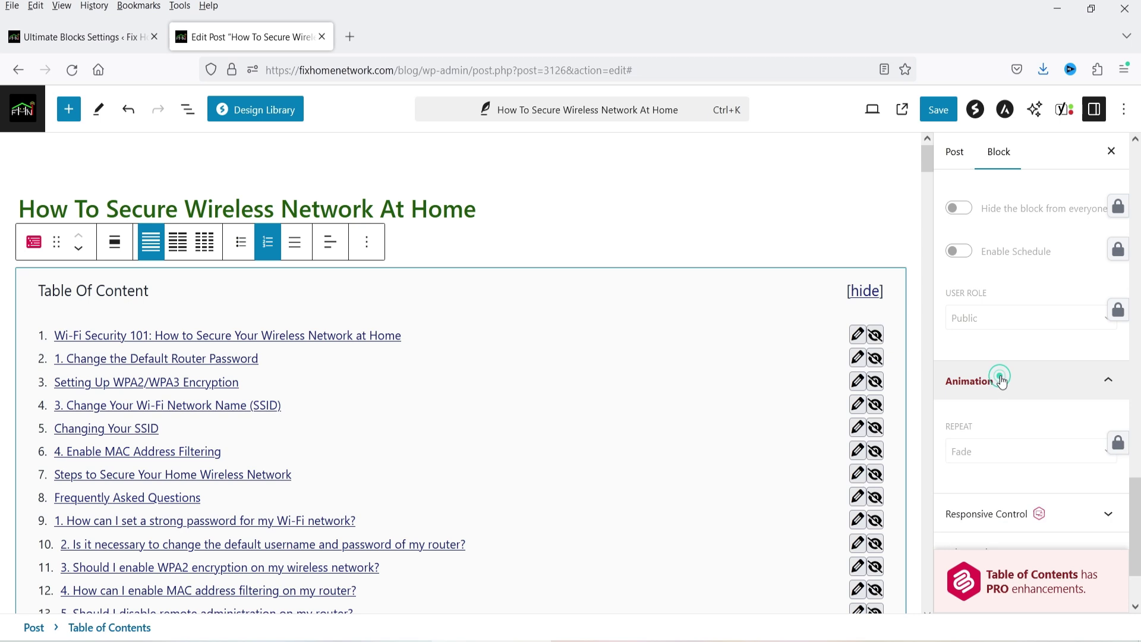
{"action": "scroll", "coordinate": [1055, 329], "scroll_direction": "down", "scroll_amount": 1}
{"action": "scroll", "coordinate": [1061, 297], "scroll_direction": "down", "scroll_amount": 2}
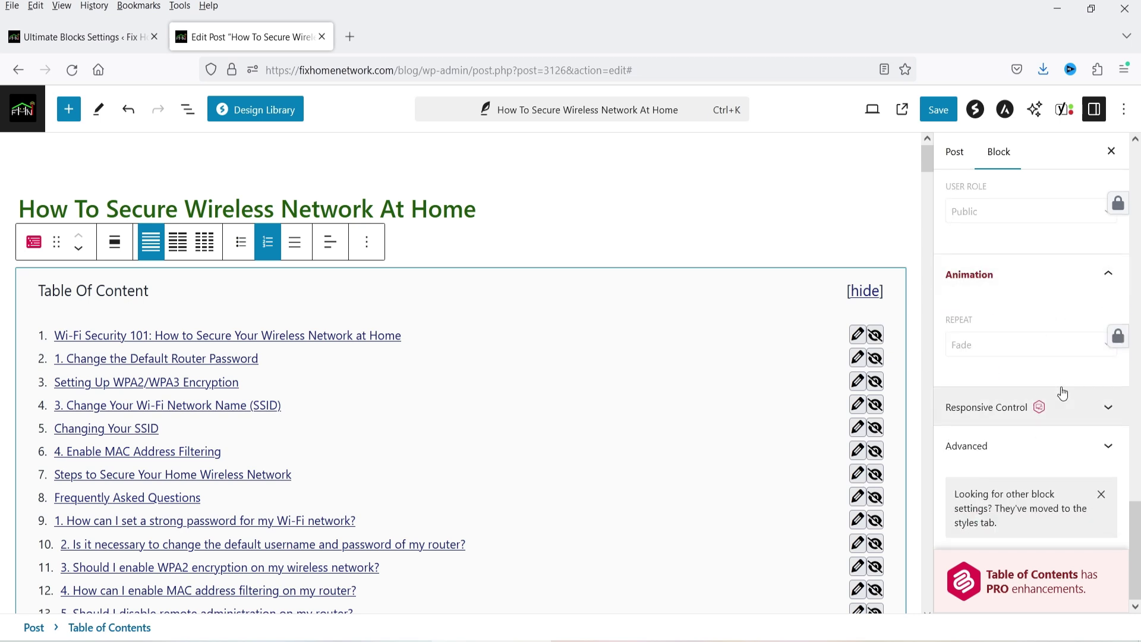
{"action": "scroll", "coordinate": [1063, 393], "scroll_direction": "up", "scroll_amount": 5}
{"action": "scroll", "coordinate": [1063, 393], "scroll_direction": "up", "scroll_amount": 5}
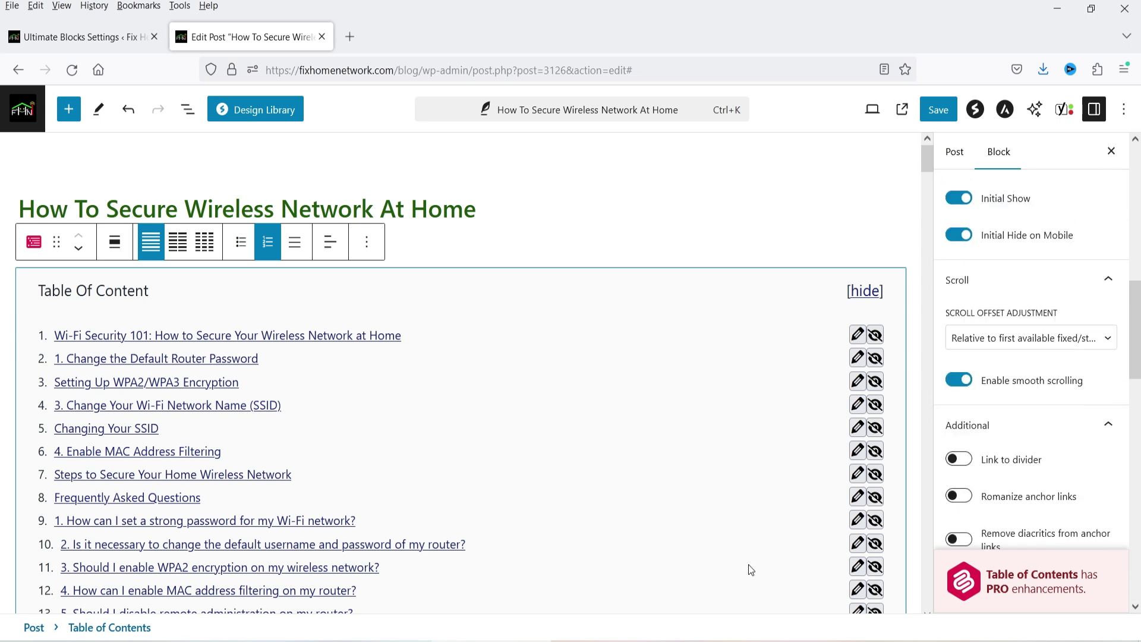
{"action": "left_click", "coordinate": [938, 109]}
Open the first table-of-contents link in a new tab to view the live post
{"action": "right_click", "coordinate": [145, 328]}
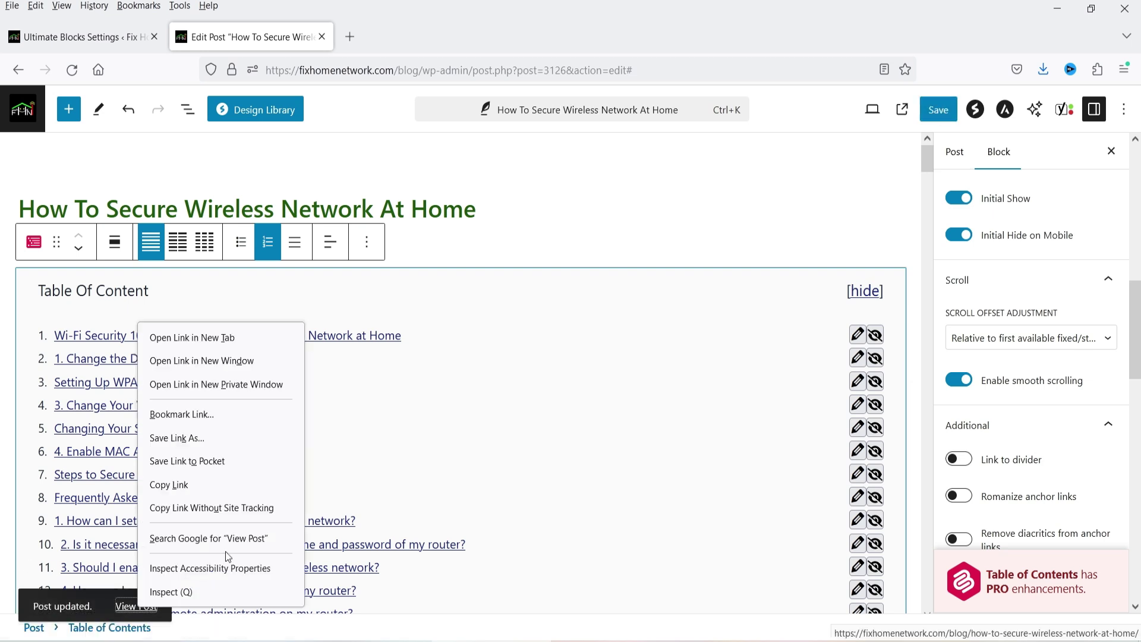
{"action": "left_click", "coordinate": [229, 335]}
{"action": "left_click", "coordinate": [365, 28]}
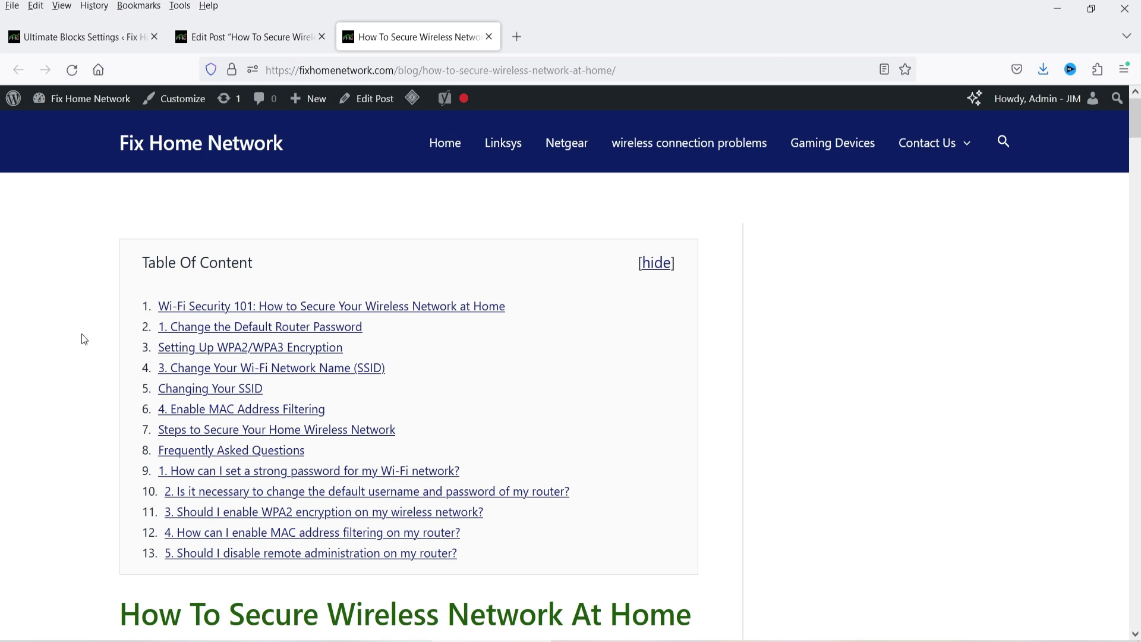
Test that contents links jump to their headings and back-to-top returns up
{"action": "left_click", "coordinate": [205, 409]}
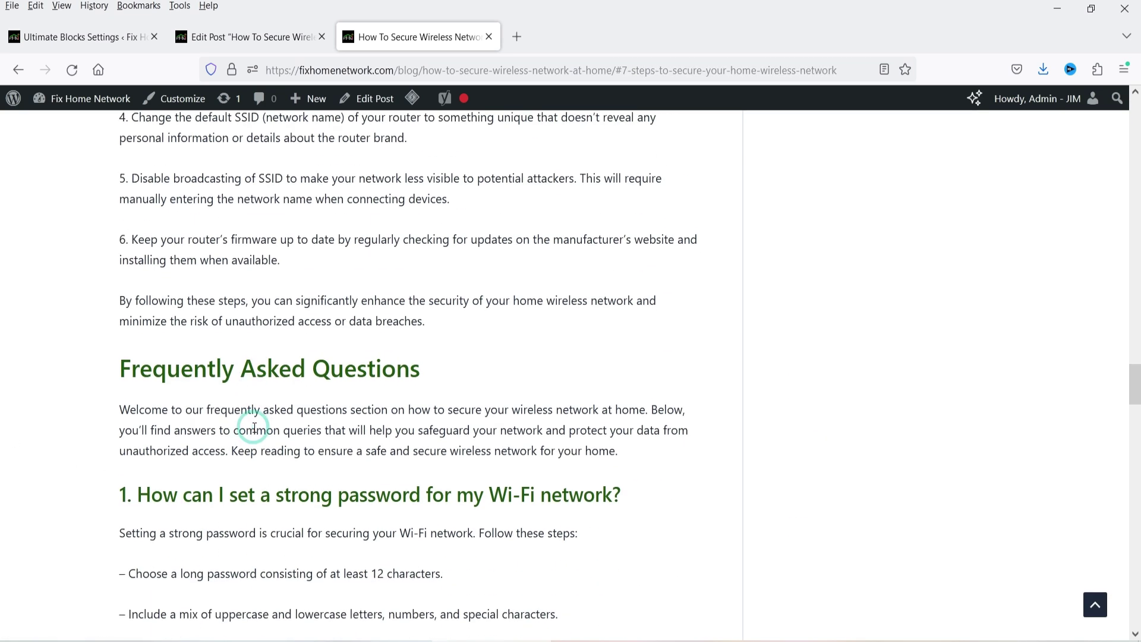
{"action": "left_click", "coordinate": [1099, 615]}
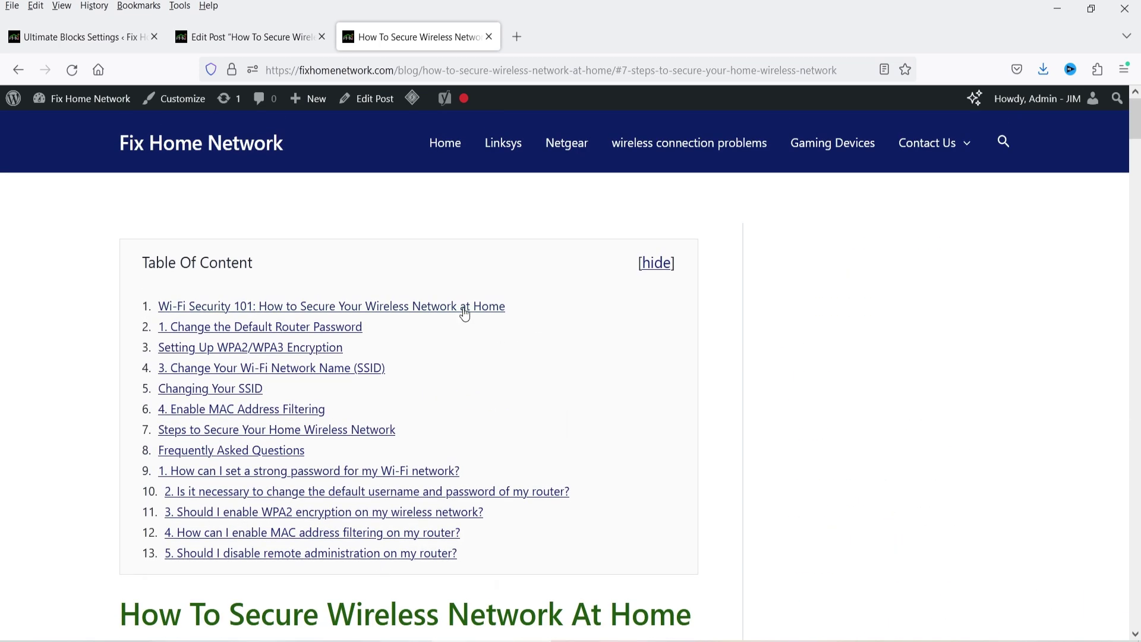
{"action": "left_click", "coordinate": [465, 309]}
{"action": "left_click", "coordinate": [1096, 606]}
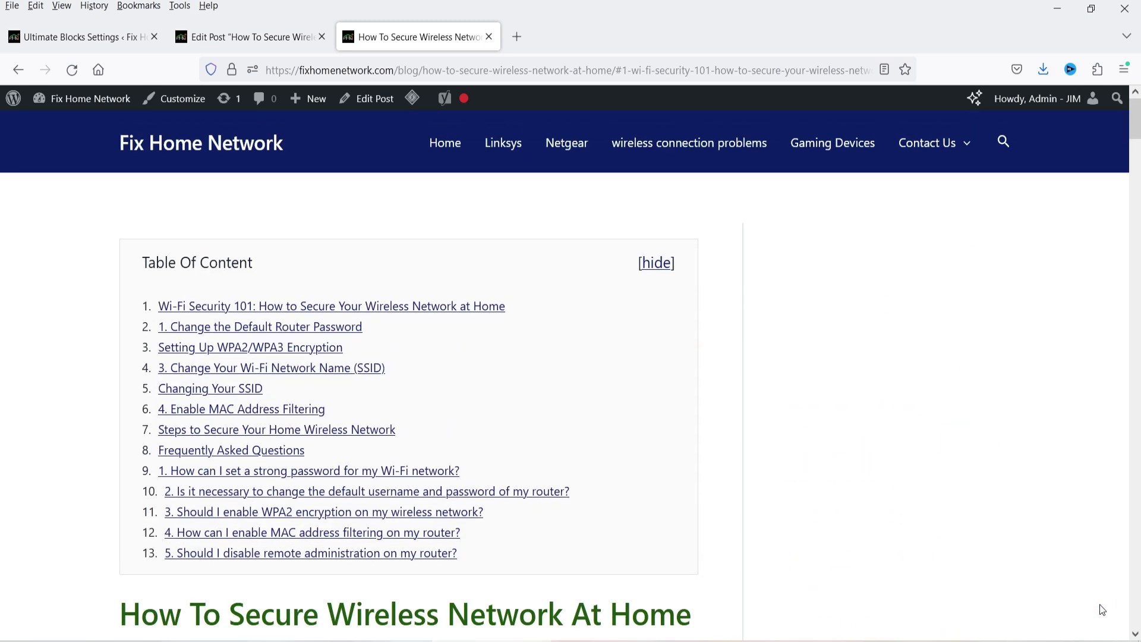
Back in the editor, bring up the TOC block's style and Color Settings panels
{"action": "left_click", "coordinate": [247, 37]}
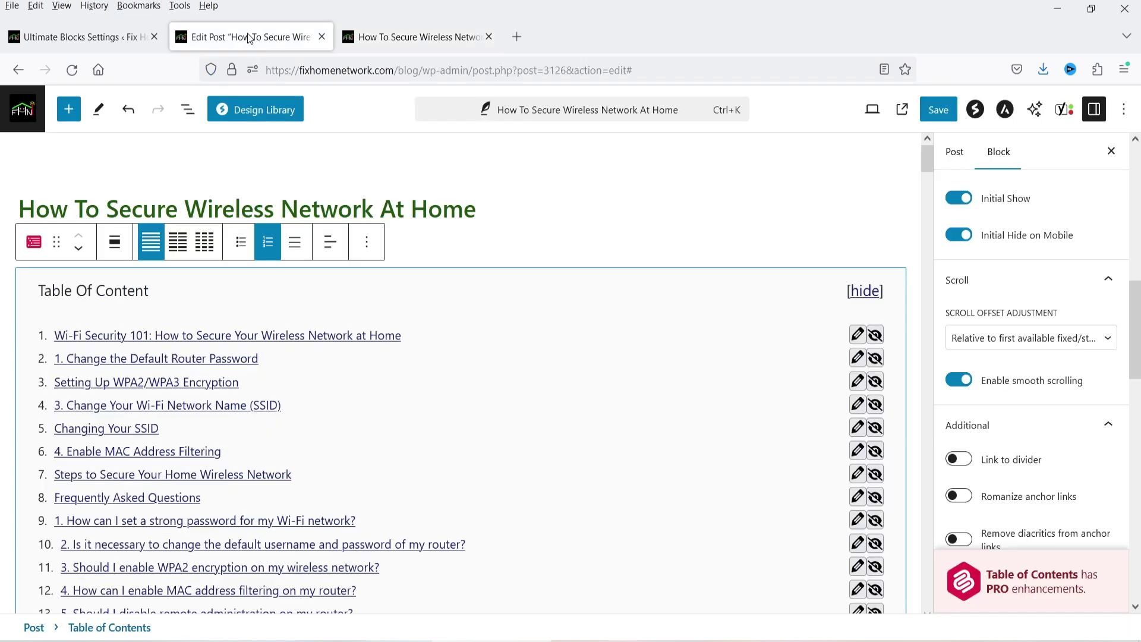
{"action": "scroll", "coordinate": [1044, 293], "scroll_direction": "up", "scroll_amount": 8}
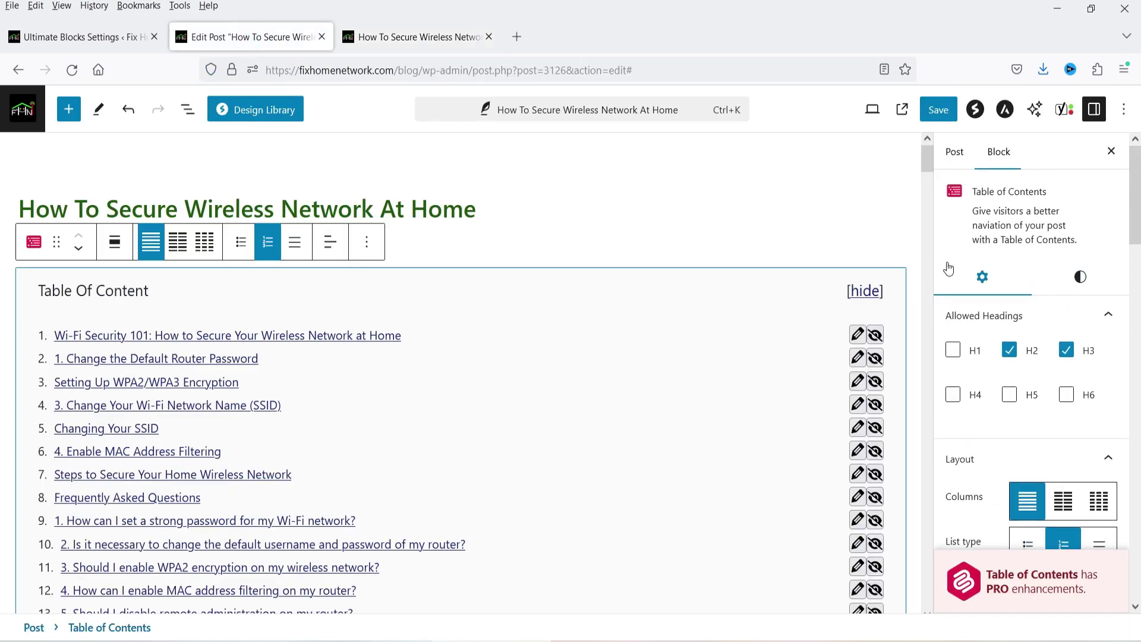
{"action": "left_click", "coordinate": [1082, 277]}
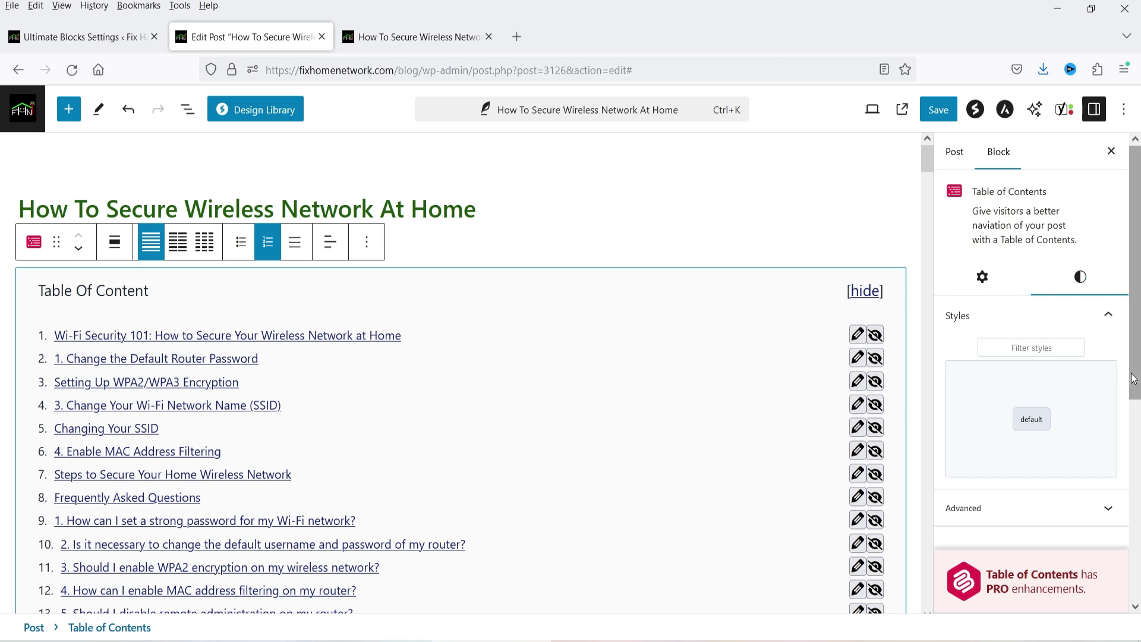
{"action": "scroll", "coordinate": [1070, 386], "scroll_direction": "down", "scroll_amount": 2}
{"action": "left_click", "coordinate": [1053, 423]}
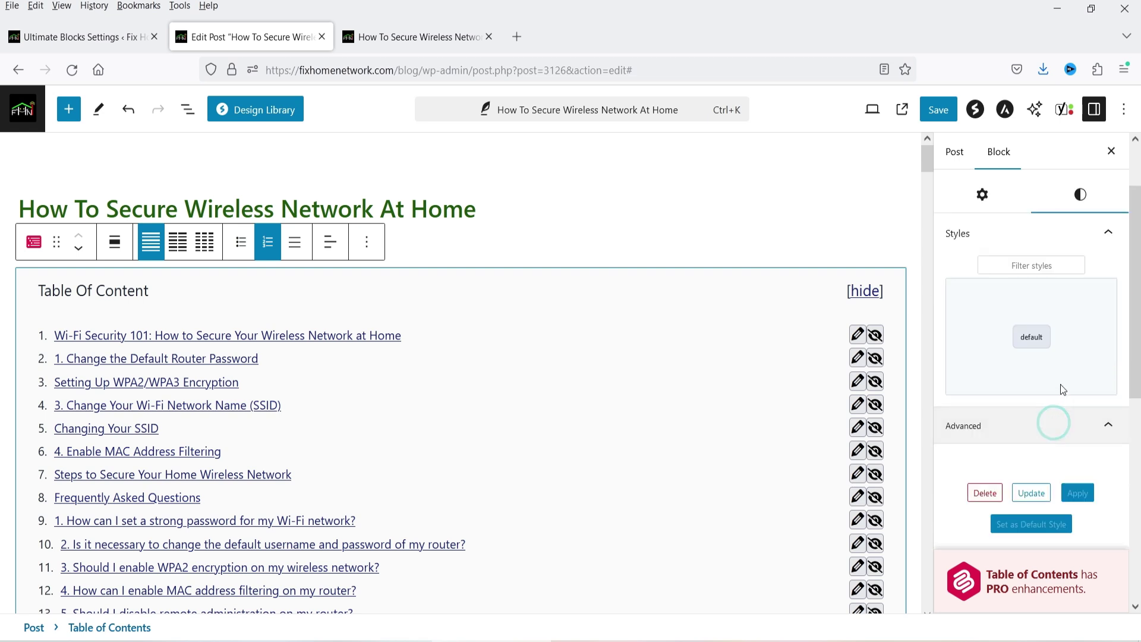
{"action": "left_click", "coordinate": [1062, 388]}
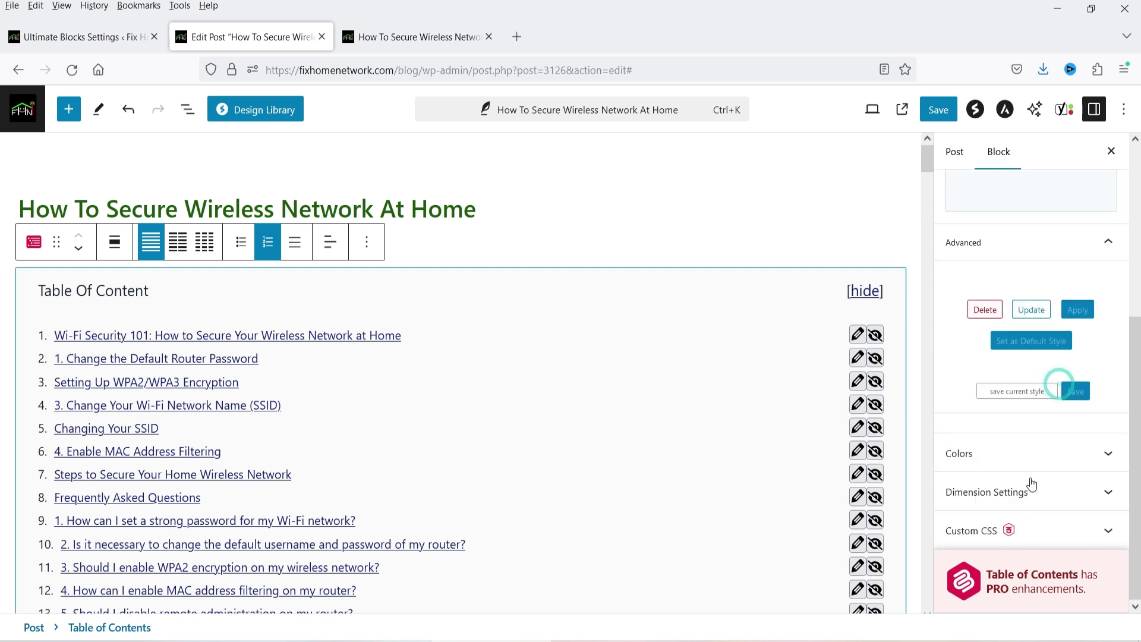
{"action": "left_click", "coordinate": [1027, 453]}
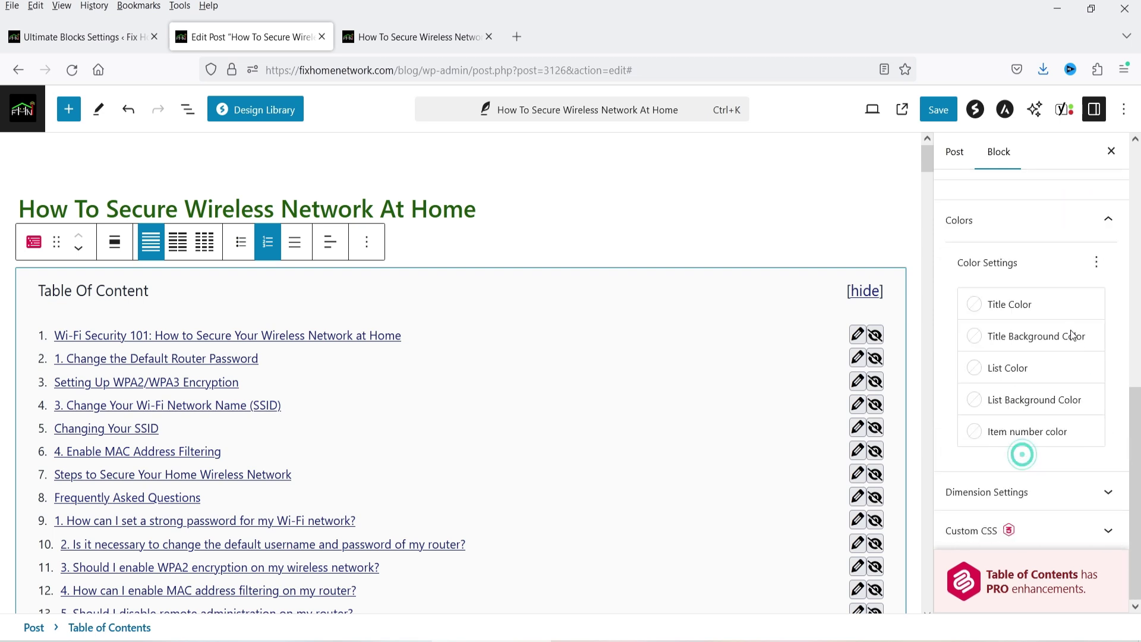
Make the contents title white on a dark navy title-bar background
{"action": "left_click", "coordinate": [976, 307]}
{"action": "left_click", "coordinate": [1060, 589]}
{"action": "left_click", "coordinate": [1031, 300]}
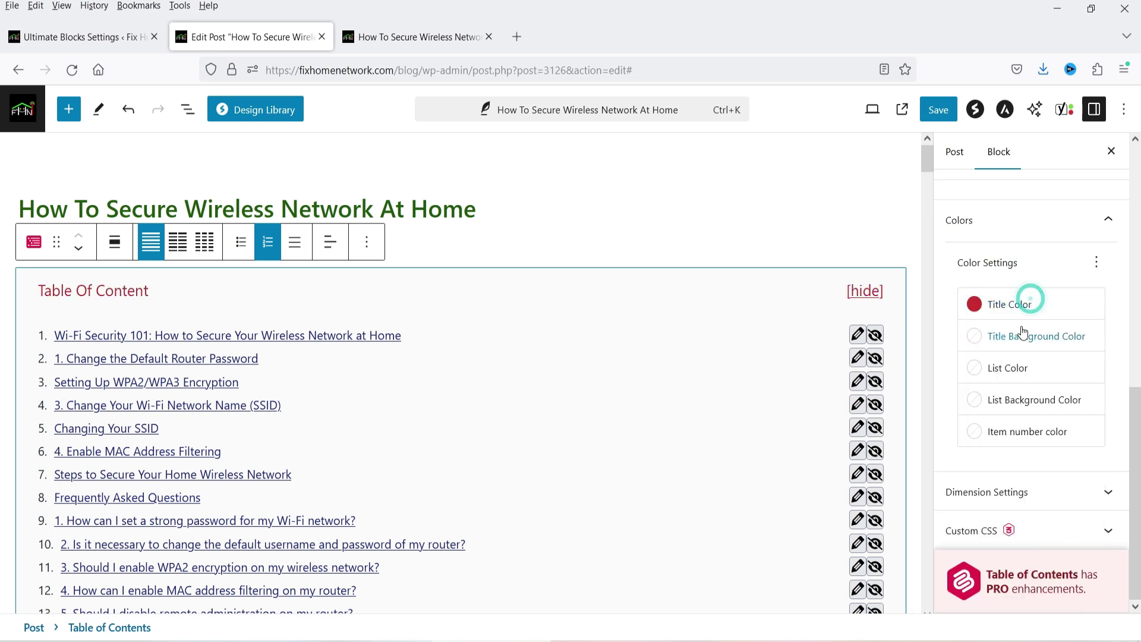
{"action": "left_click", "coordinate": [1023, 335]}
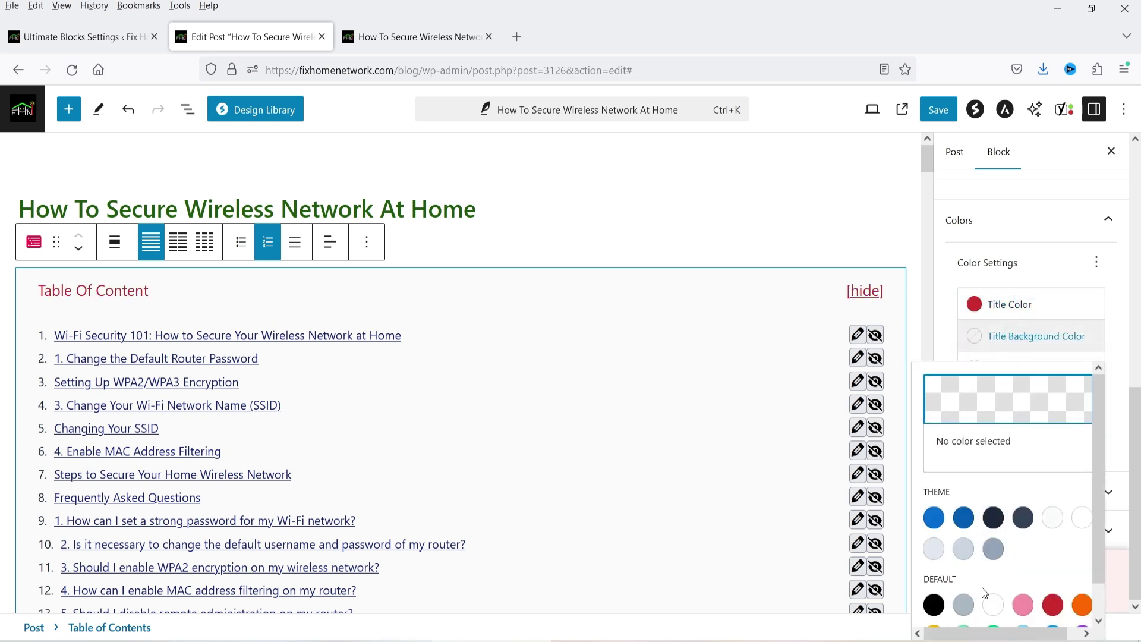
{"action": "left_click", "coordinate": [963, 605]}
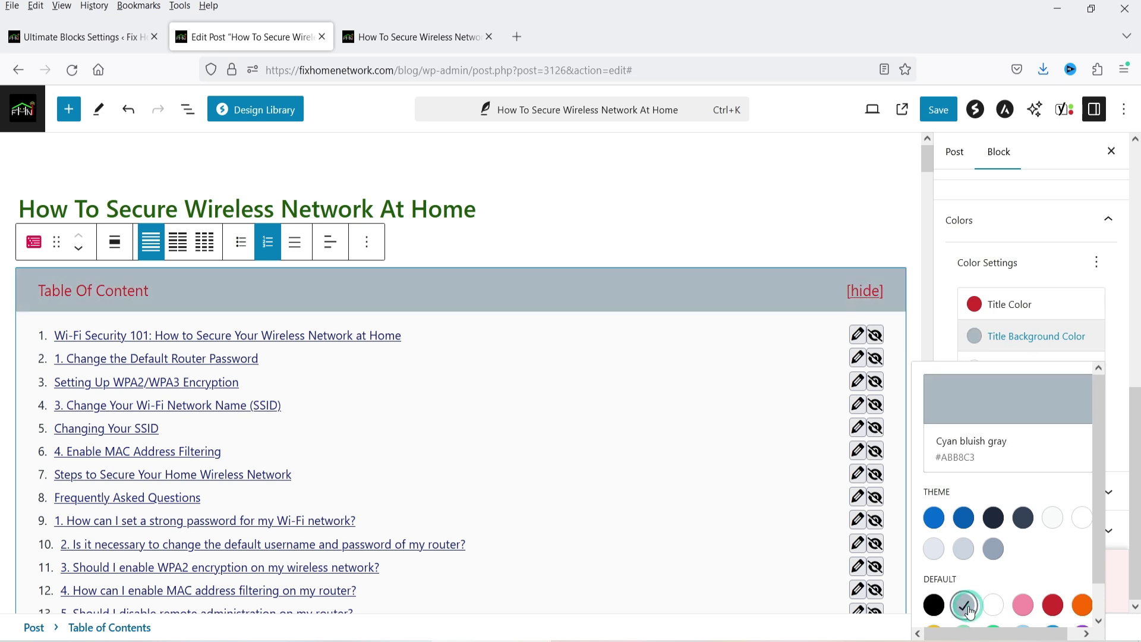
{"action": "left_click", "coordinate": [993, 518]}
{"action": "left_click", "coordinate": [977, 306]}
{"action": "left_click", "coordinate": [978, 306]}
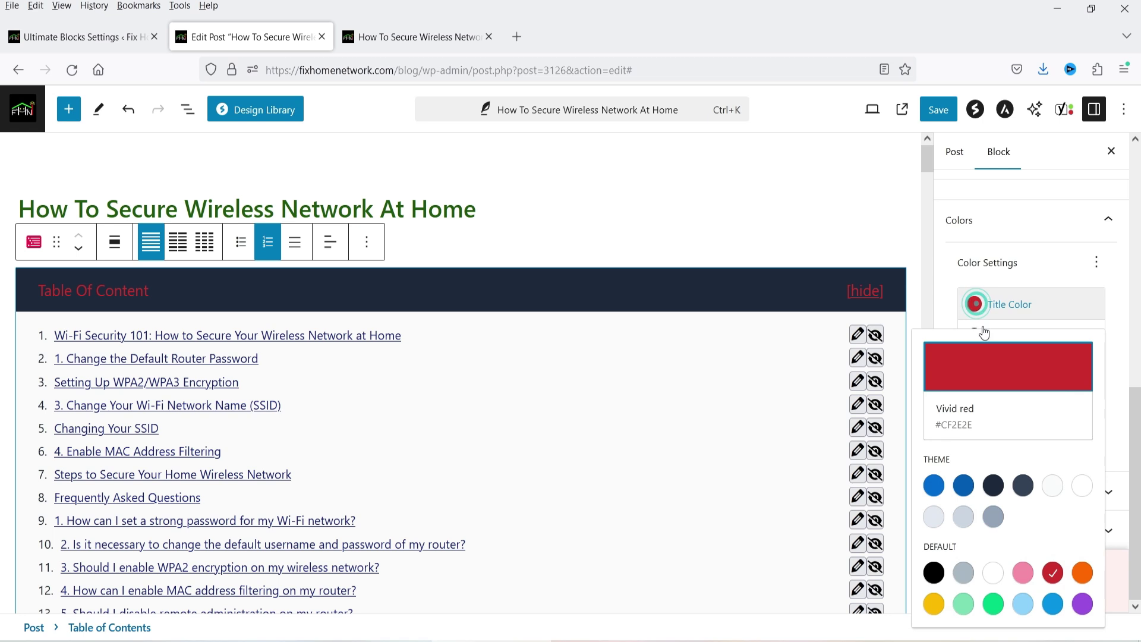
{"action": "left_click", "coordinate": [1082, 487]}
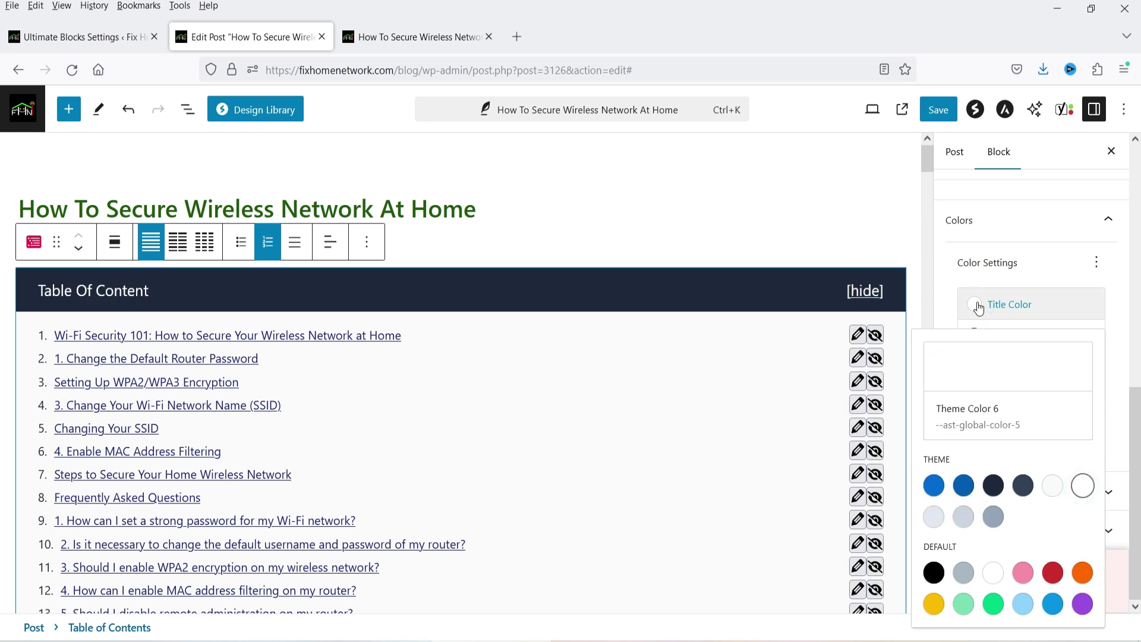
{"action": "left_click", "coordinate": [1021, 305]}
Set the list links to Vivid red and the list background to #EDF89D
{"action": "left_click", "coordinate": [1052, 369]}
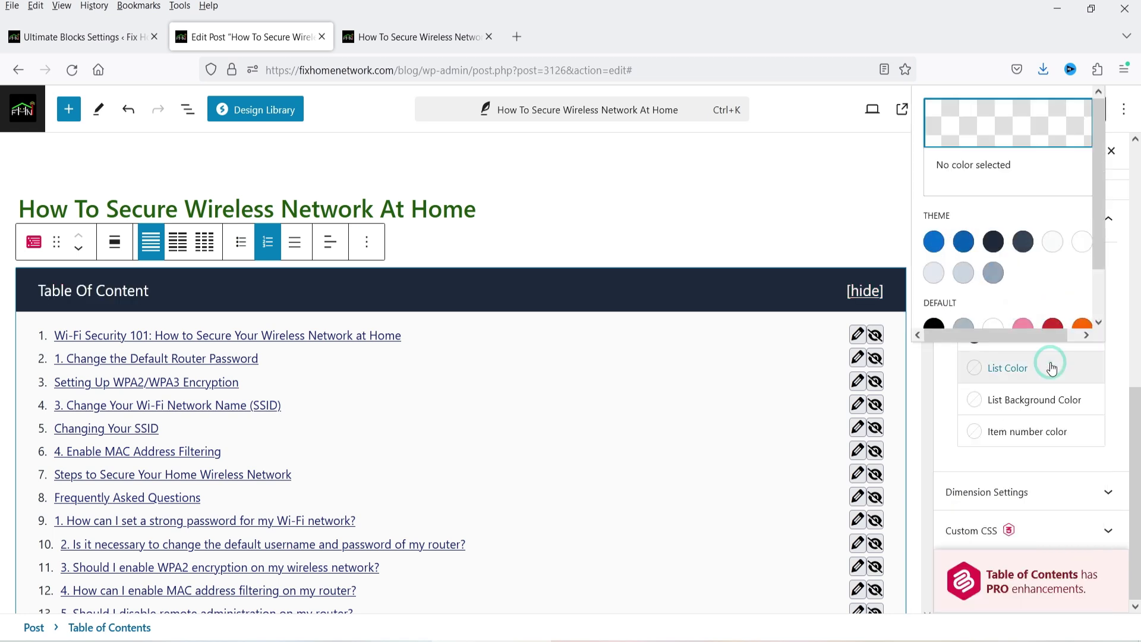
{"action": "left_click", "coordinate": [1052, 327]}
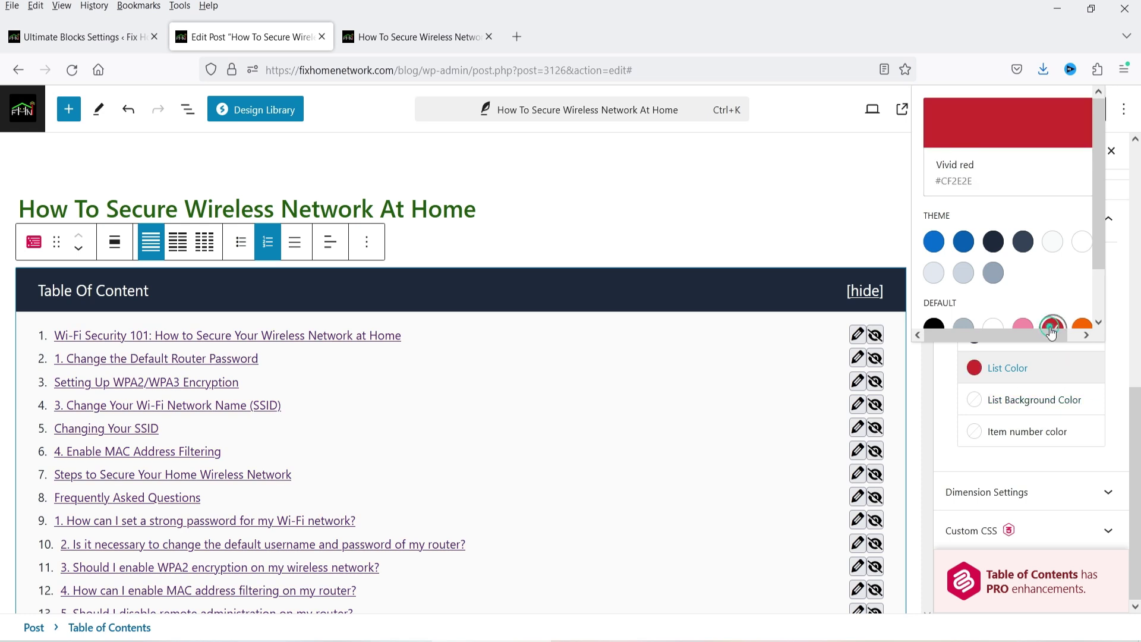
{"action": "left_click", "coordinate": [1037, 401]}
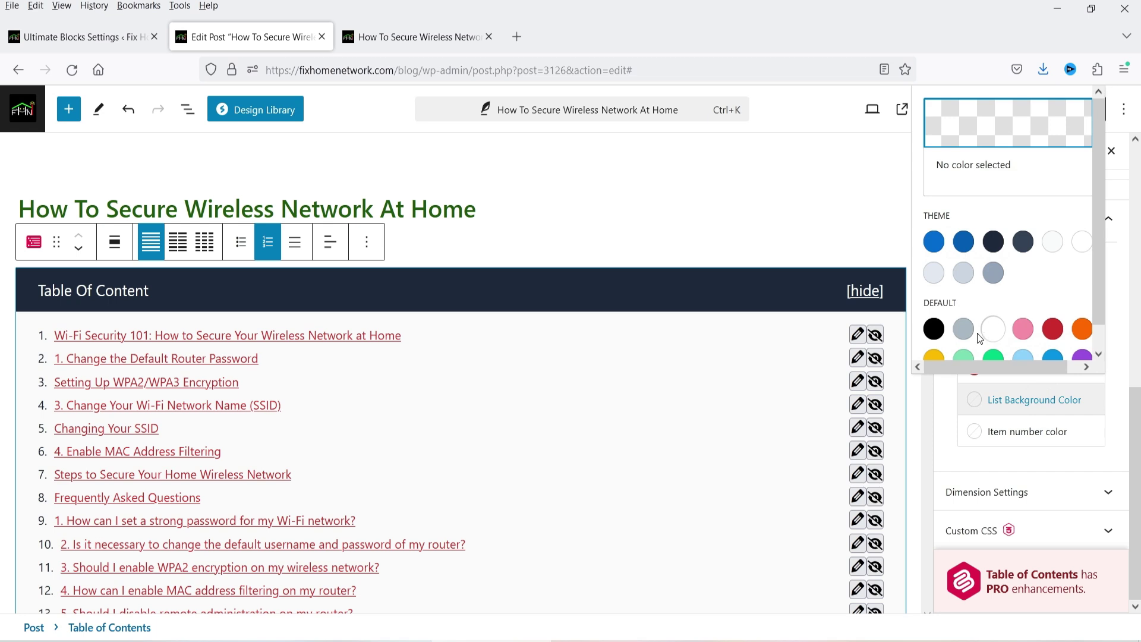
{"action": "left_click", "coordinate": [1026, 125]}
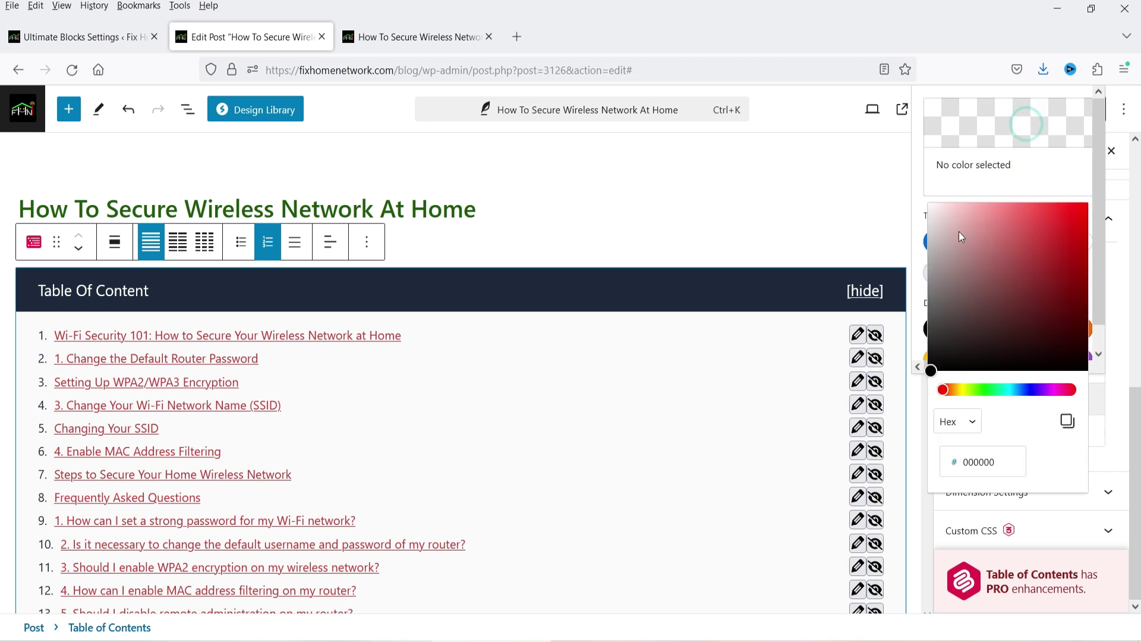
{"action": "left_click", "coordinate": [933, 226]}
{"action": "left_click", "coordinate": [967, 390]}
{"action": "left_click", "coordinate": [988, 209]}
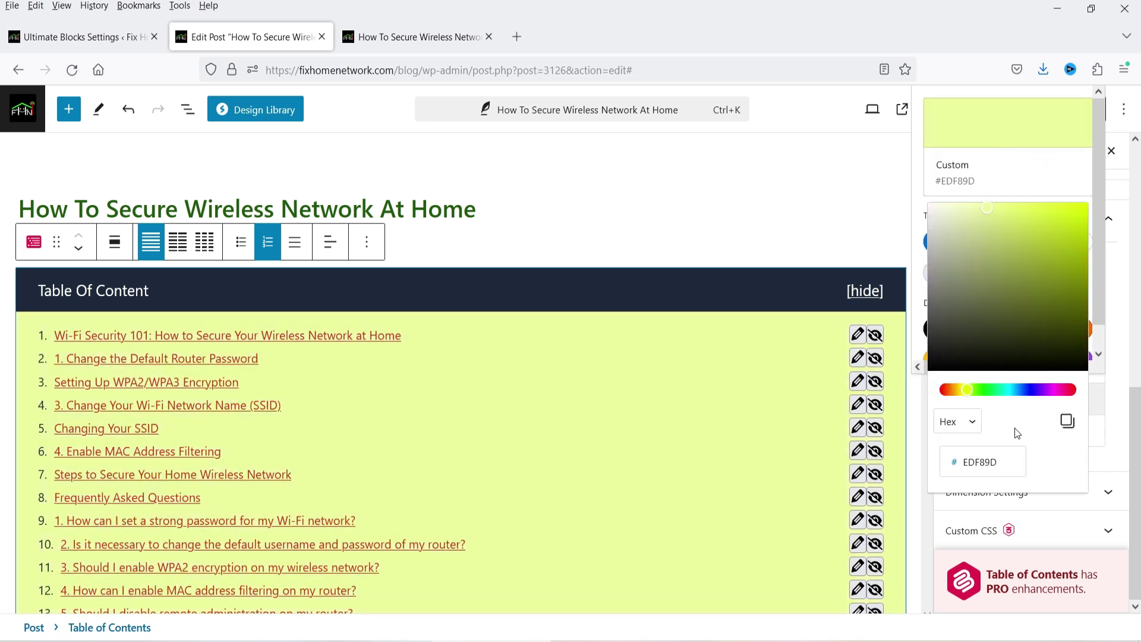
Set the item number colour to blue (Theme Color 2)
{"action": "left_click", "coordinate": [1013, 346]}
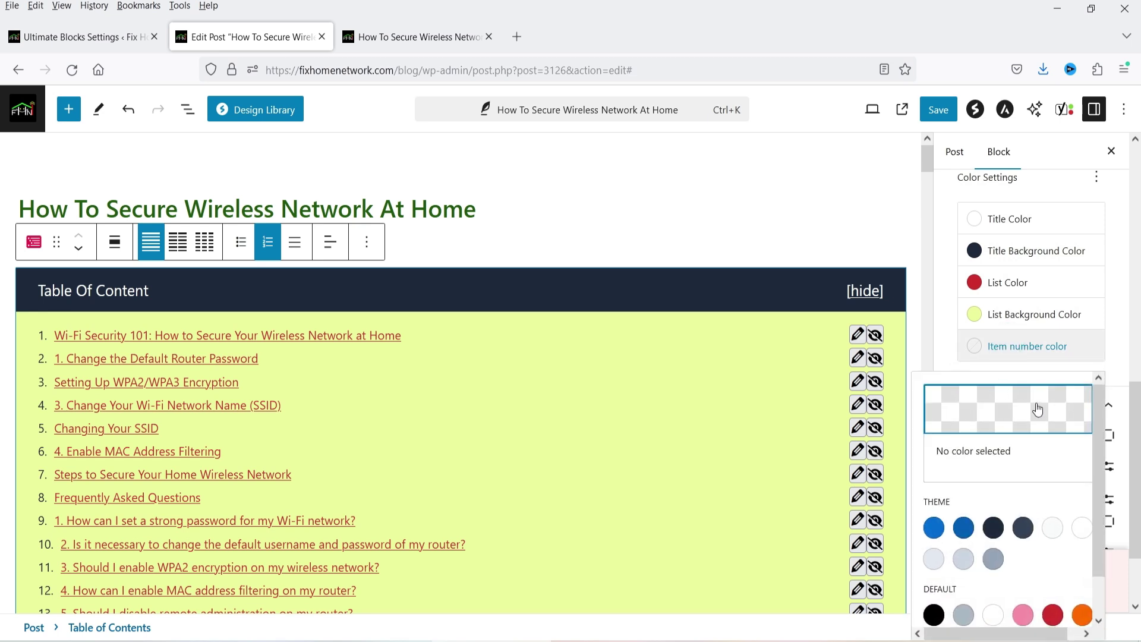
{"action": "scroll", "coordinate": [1038, 410], "scroll_direction": "down", "scroll_amount": 1}
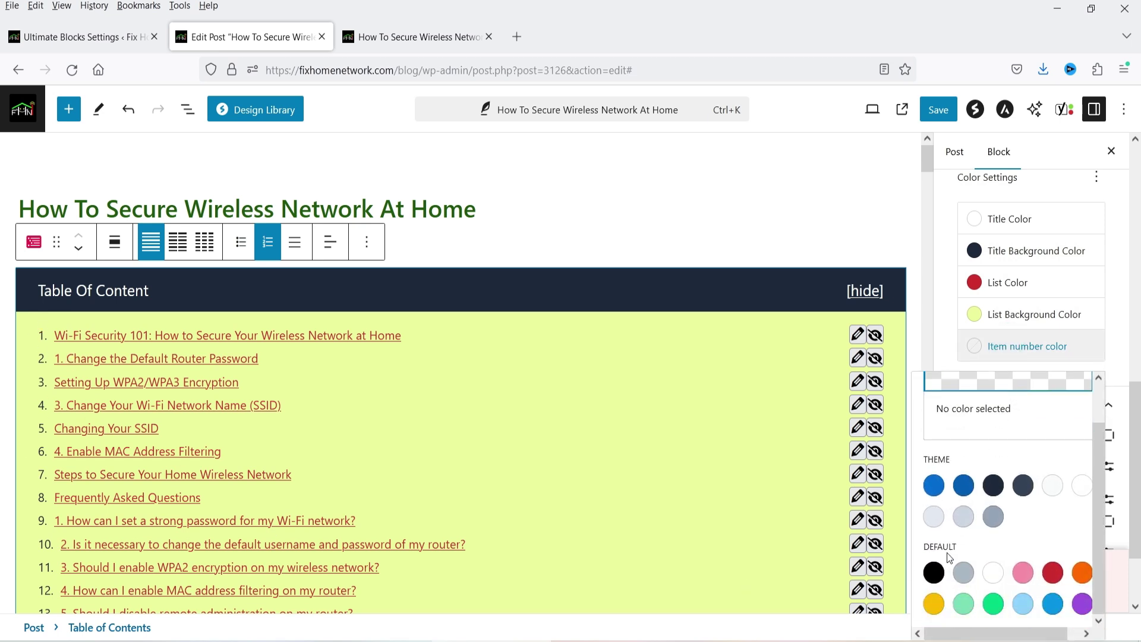
{"action": "left_click", "coordinate": [964, 486]}
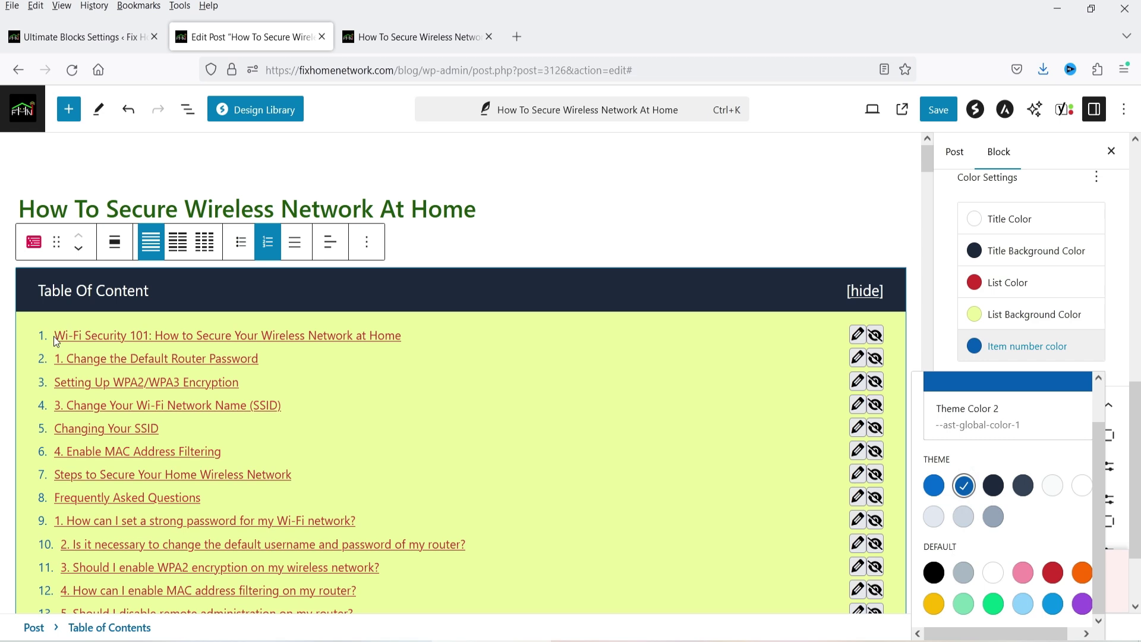
{"action": "left_click", "coordinate": [1042, 285]}
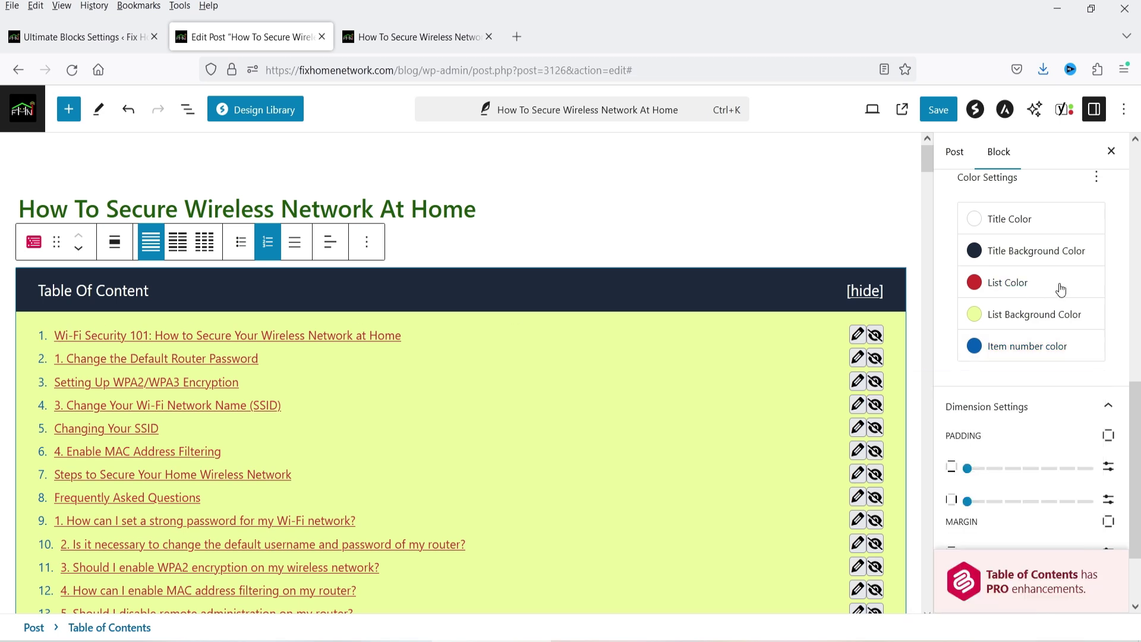
{"action": "left_click", "coordinate": [1110, 306]}
{"action": "scroll", "coordinate": [995, 377], "scroll_direction": "down", "scroll_amount": 3}
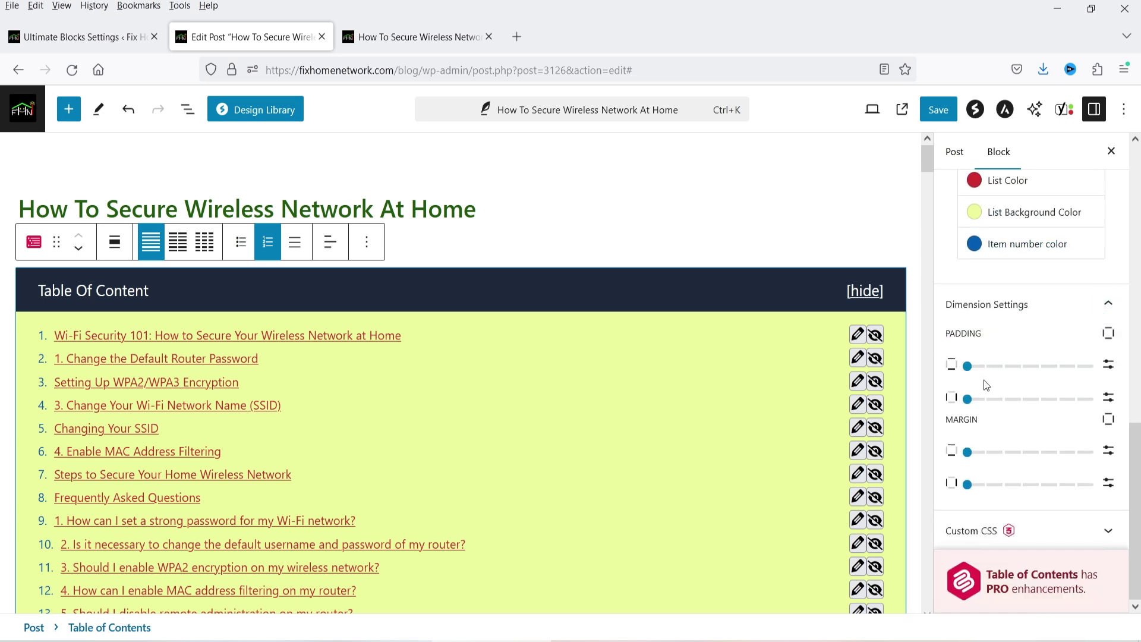
Save the post with the new table of contents colours
{"action": "left_click", "coordinate": [1096, 535]}
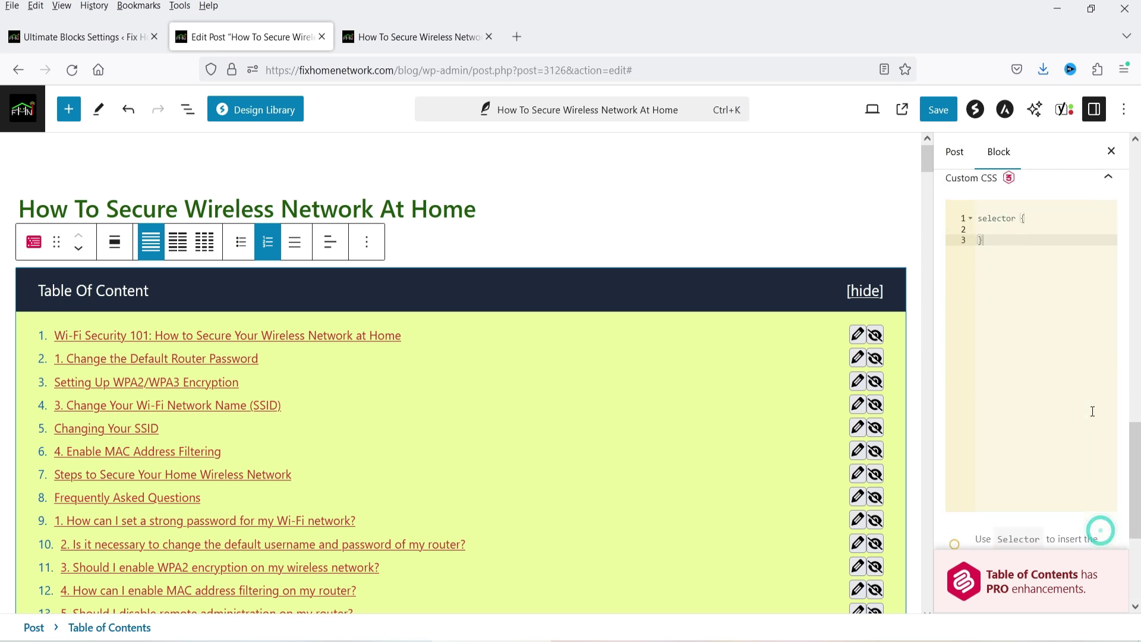
{"action": "scroll", "coordinate": [1062, 340], "scroll_direction": "up", "scroll_amount": 5}
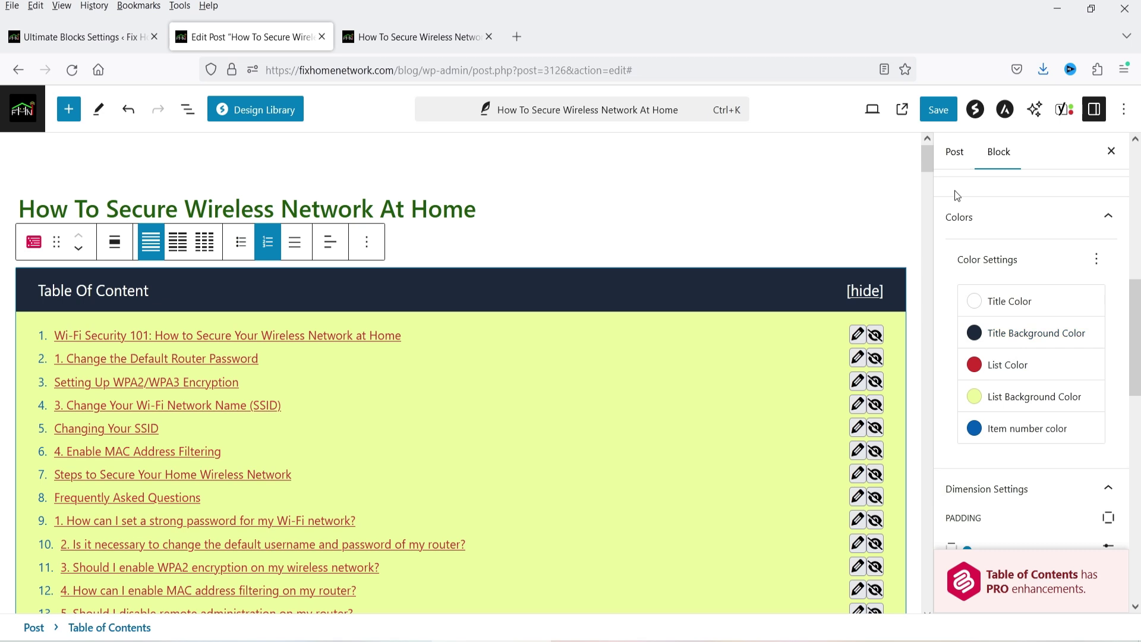
{"action": "left_click", "coordinate": [936, 117]}
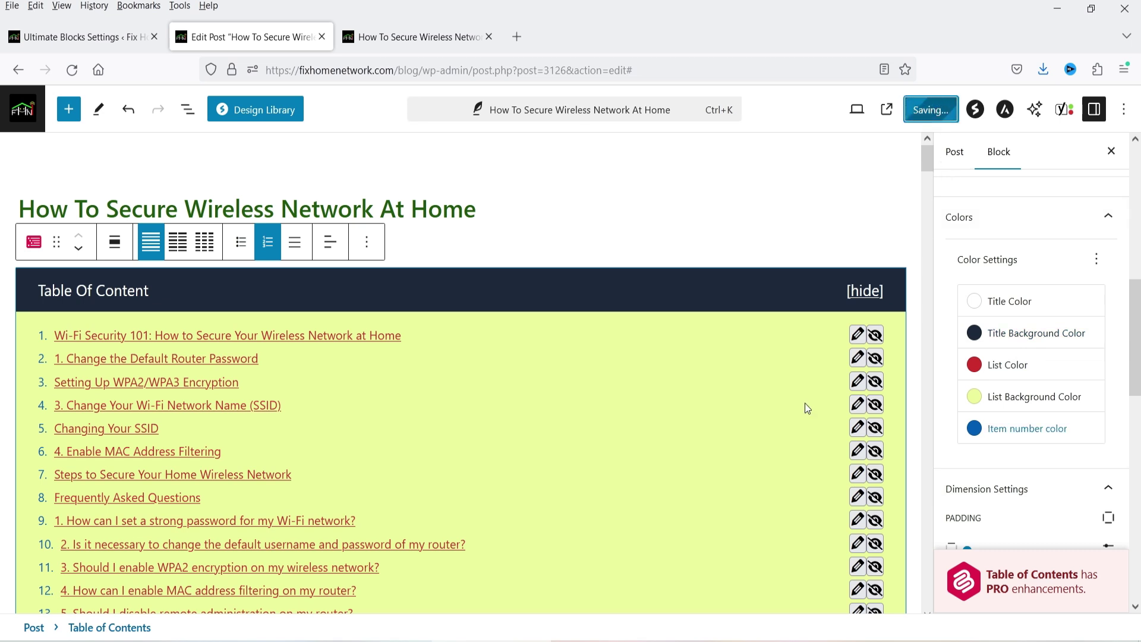
Reload the live post to see the restyled contents and test back-to-top scrolling
{"action": "left_click", "coordinate": [428, 37]}
{"action": "left_click", "coordinate": [72, 70]}
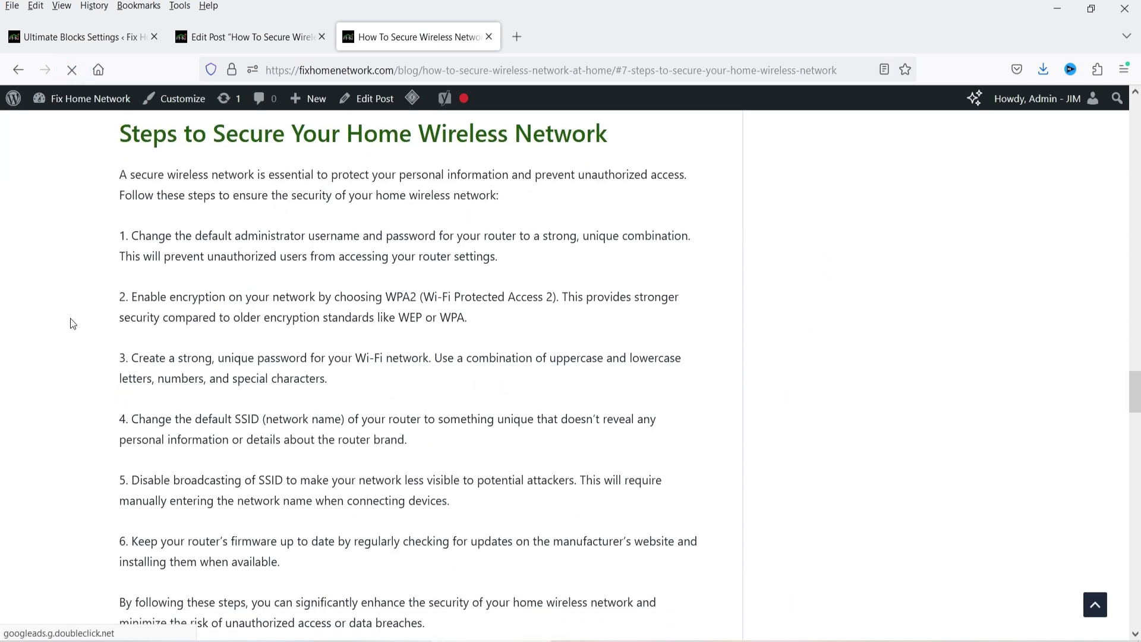
{"action": "left_click", "coordinate": [1095, 606]}
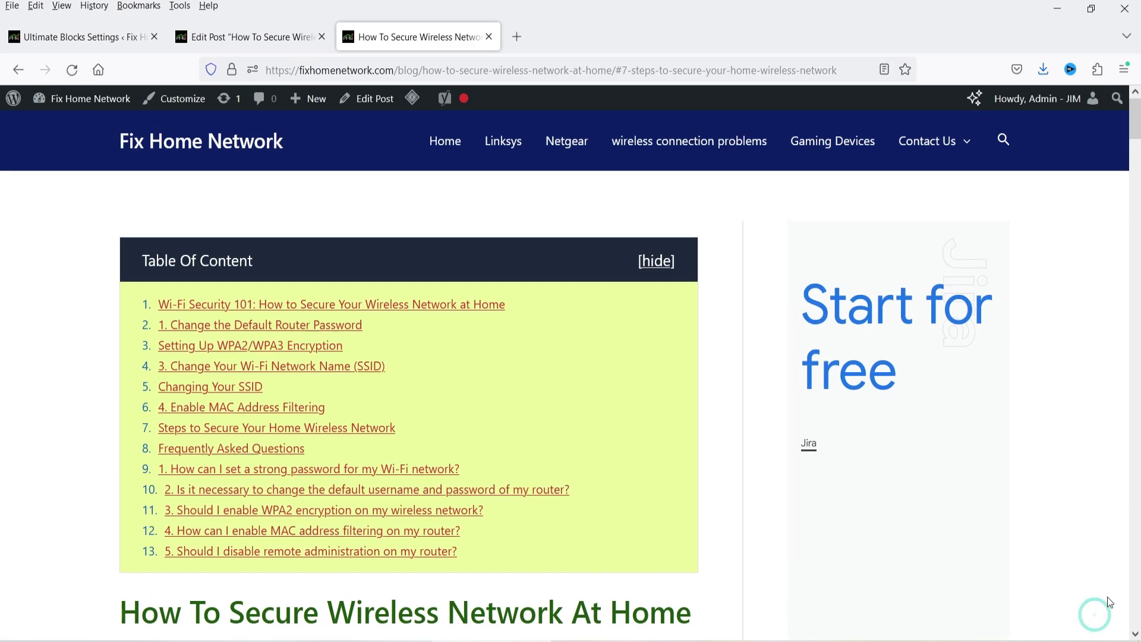
{"action": "left_click", "coordinate": [77, 37]}
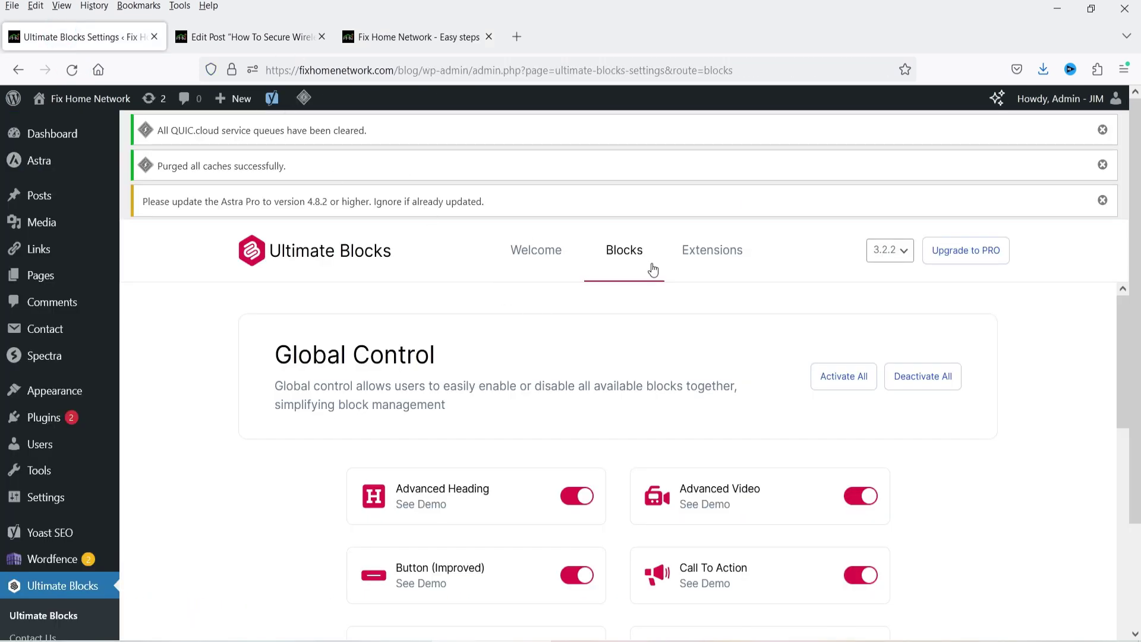
Upload ultimate-blocks-pro.3.2.2.zip through Plugins > Add New Plugin and install it
{"action": "mouse_move", "coordinate": [70, 417]}
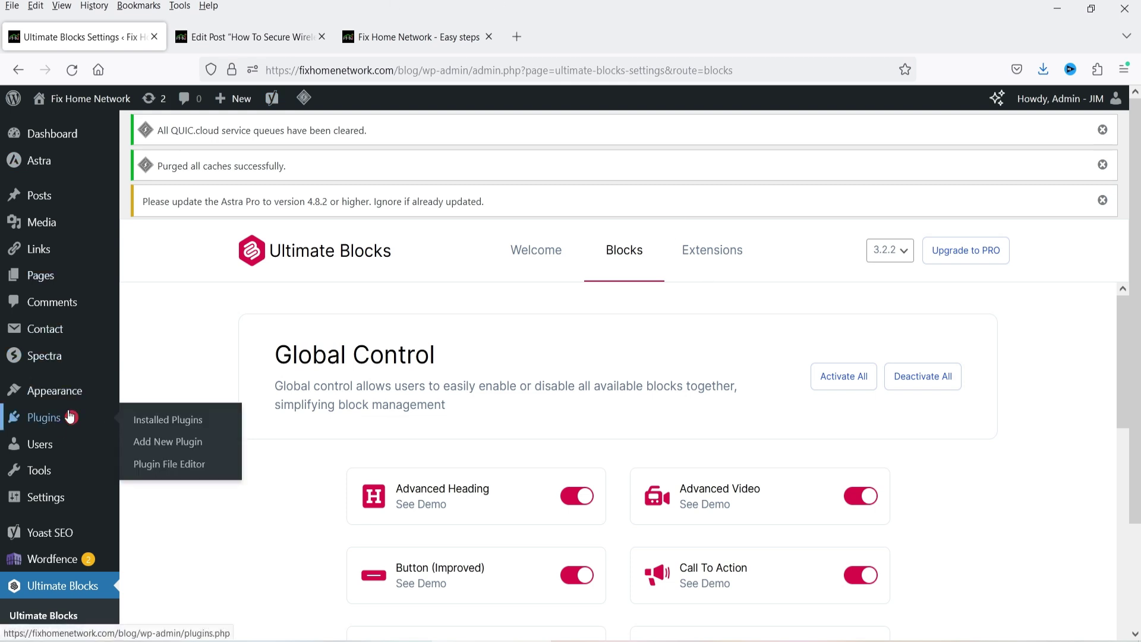
{"action": "left_click", "coordinate": [177, 445]}
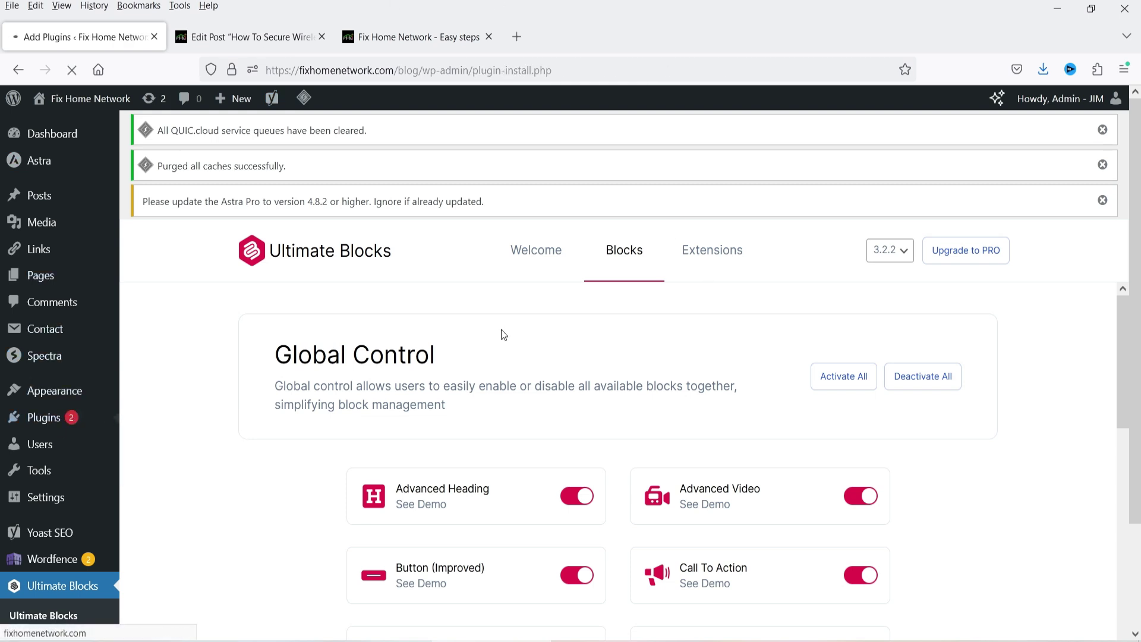
{"action": "left_click", "coordinate": [274, 140]}
{"action": "left_click", "coordinate": [525, 327]}
{"action": "left_click", "coordinate": [359, 131]}
{"action": "double_click", "coordinate": [360, 131]}
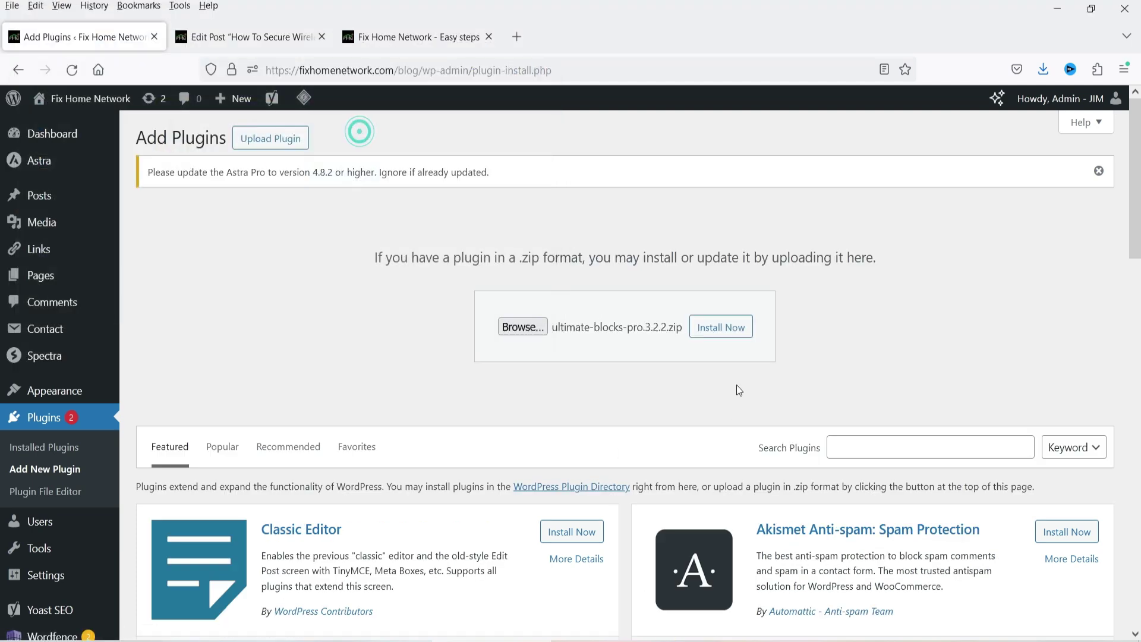
{"action": "left_click", "coordinate": [722, 328]}
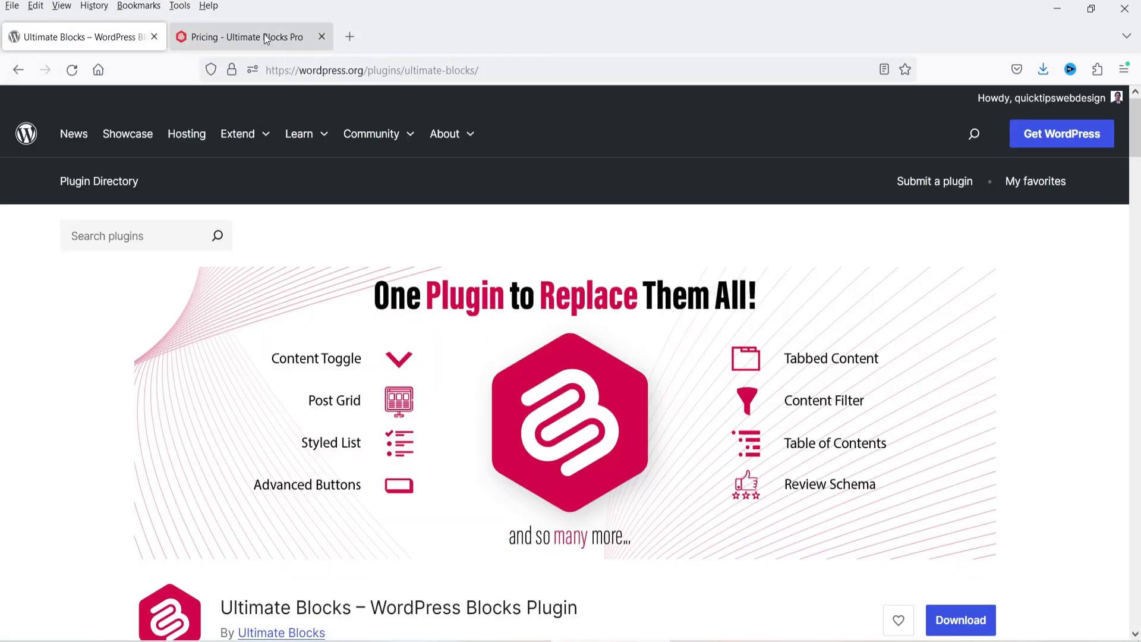
Scroll through the Ultimate Blocks Pro plans and advantages, then activate the Pro plugin
{"action": "left_click", "coordinate": [264, 34]}
{"action": "scroll", "coordinate": [269, 242], "scroll_direction": "down", "scroll_amount": 5}
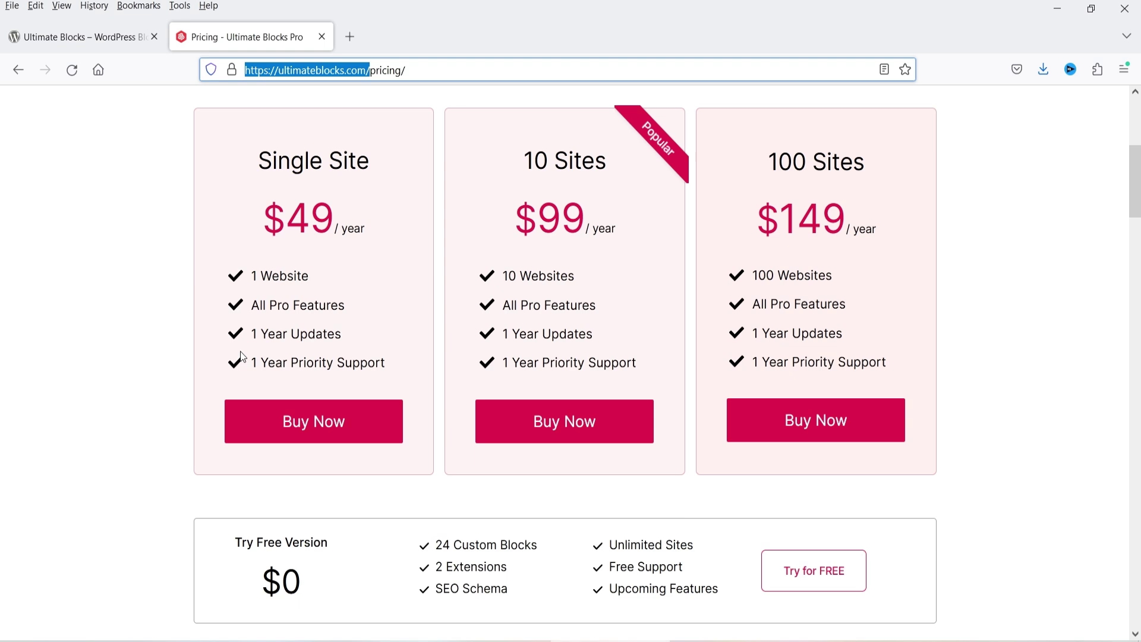
{"action": "scroll", "coordinate": [114, 357], "scroll_direction": "down", "scroll_amount": 4}
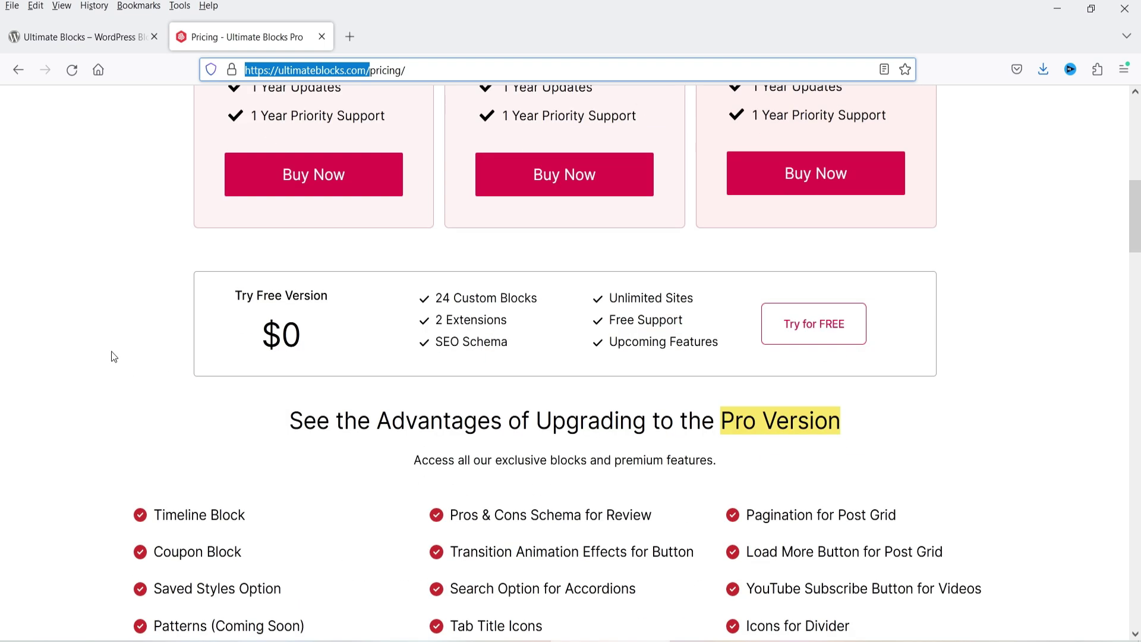
{"action": "scroll", "coordinate": [113, 358], "scroll_direction": "down", "scroll_amount": 4}
{"action": "scroll", "coordinate": [447, 312], "scroll_direction": "up", "scroll_amount": 15}
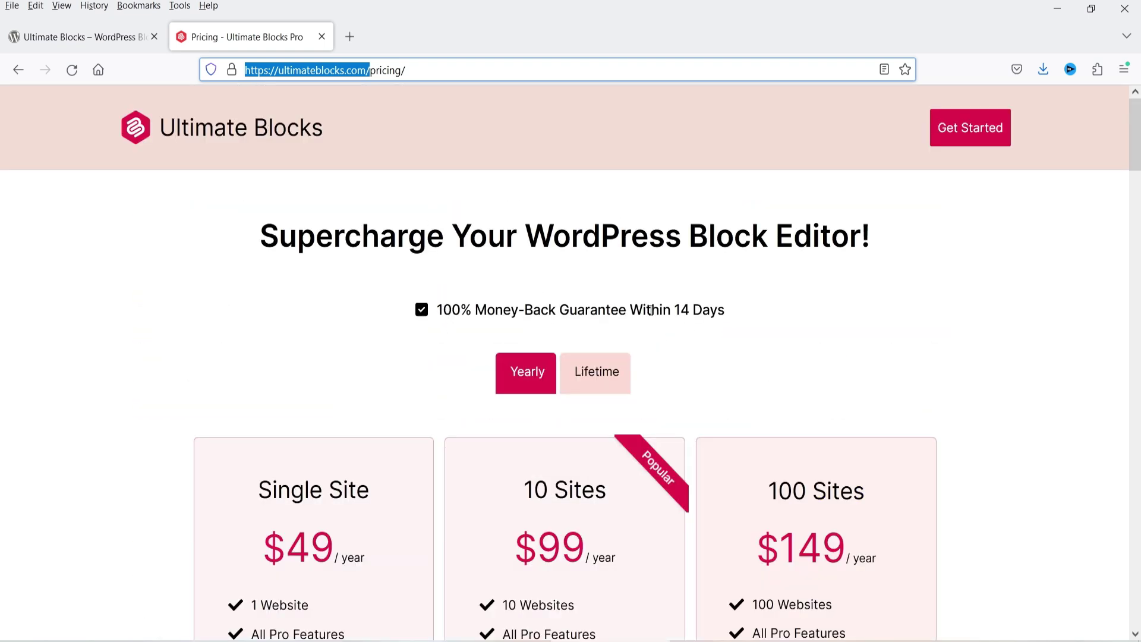
{"action": "scroll", "coordinate": [693, 315], "scroll_direction": "down", "scroll_amount": 11}
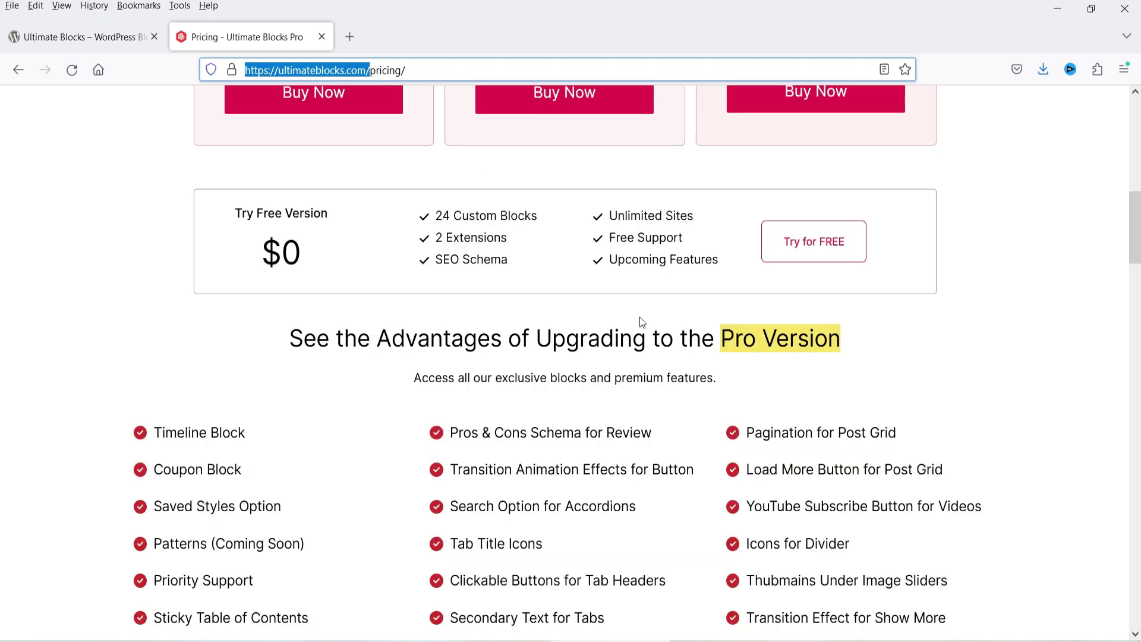
{"action": "scroll", "coordinate": [640, 316], "scroll_direction": "down", "scroll_amount": 3}
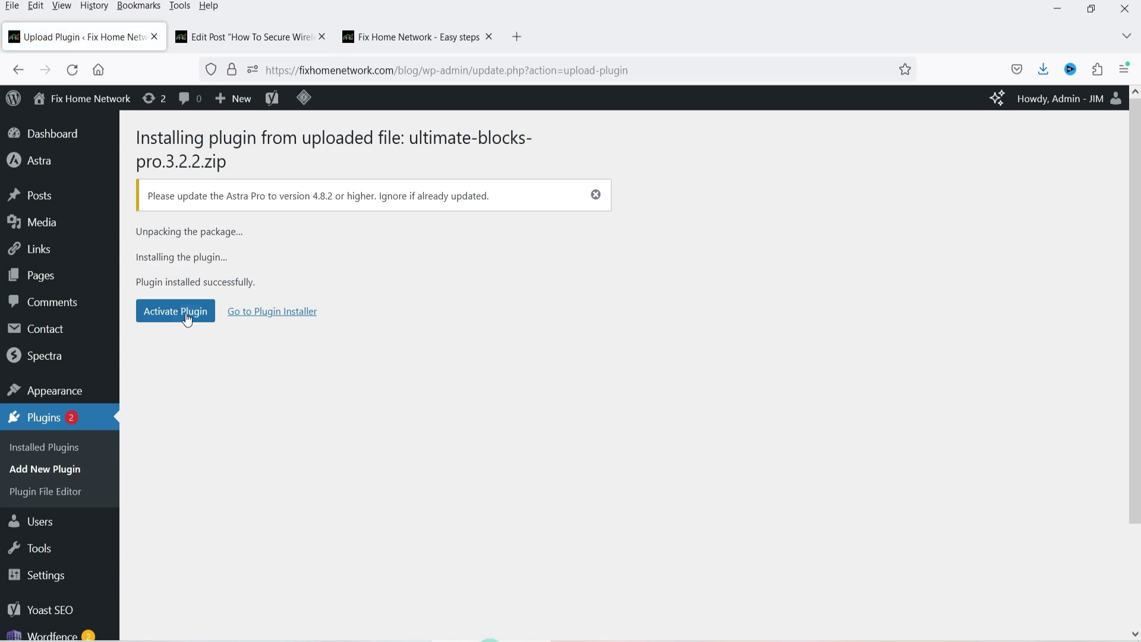
{"action": "left_click", "coordinate": [184, 315]}
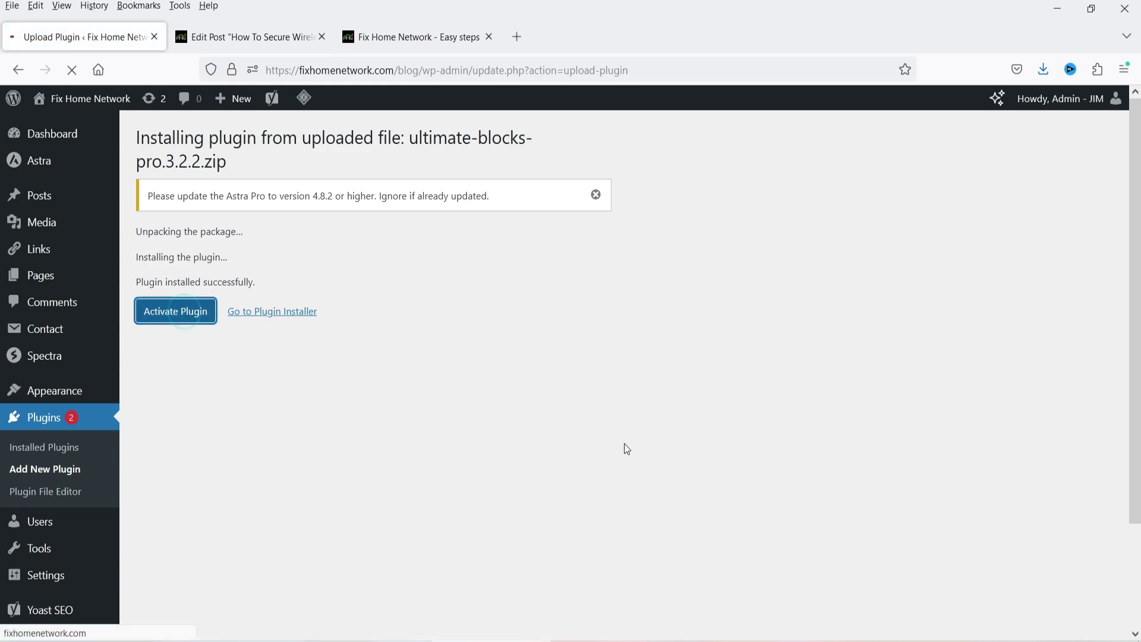
Activate the Ultimate Blocks Pro licence with the pasted key, then open Ultimate Blocks settings
{"action": "scroll", "coordinate": [477, 545], "scroll_direction": "down", "scroll_amount": 10}
{"action": "left_click", "coordinate": [199, 323]}
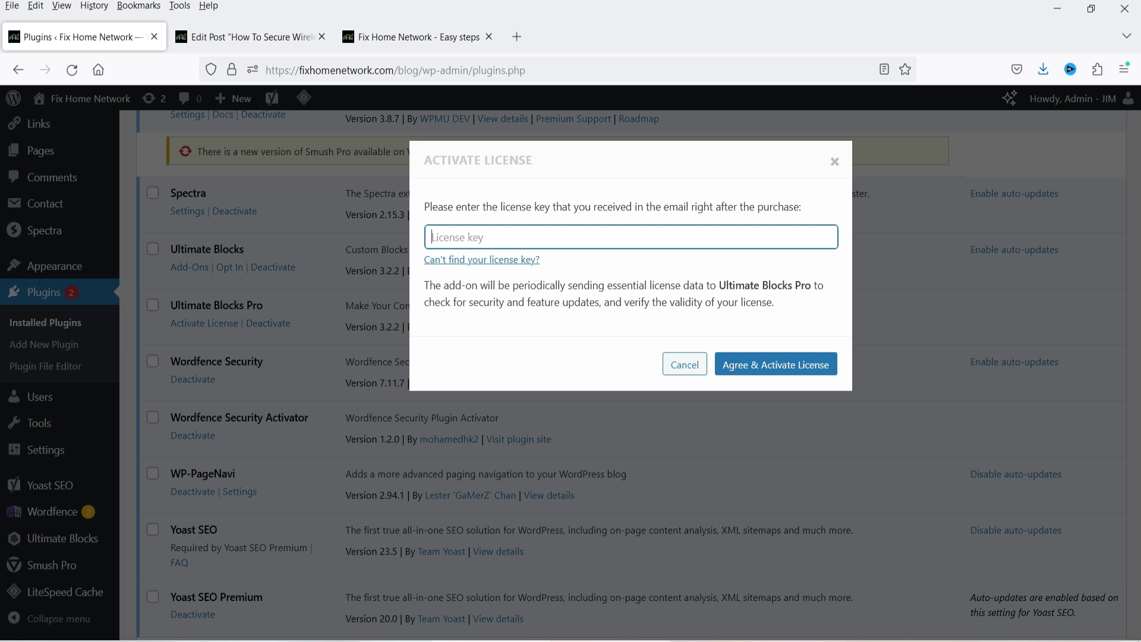
{"action": "key", "text": "ctrl+v"}
{"action": "key", "text": "Return"}
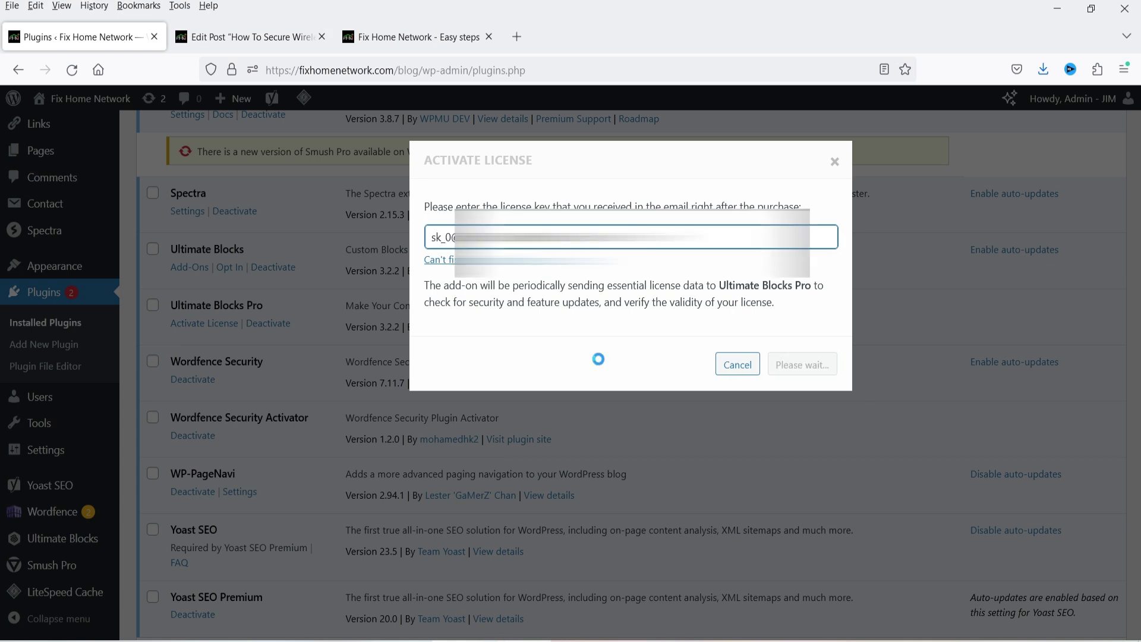
{"action": "left_click", "coordinate": [429, 330]}
{"action": "left_click", "coordinate": [777, 380]}
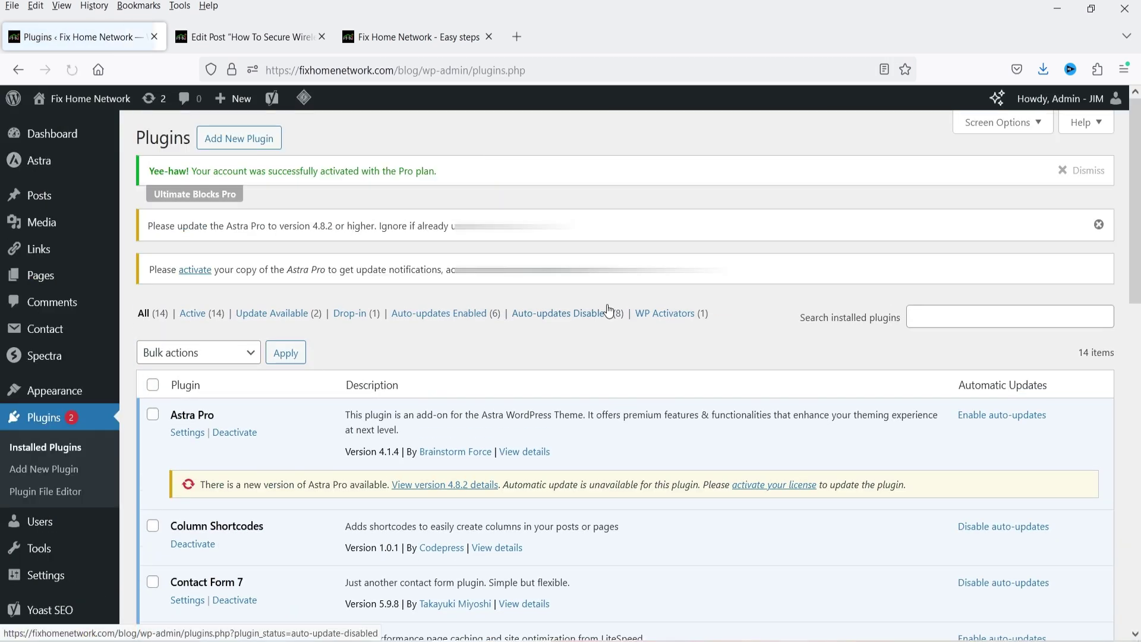
{"action": "scroll", "coordinate": [35, 359], "scroll_direction": "down", "scroll_amount": 5}
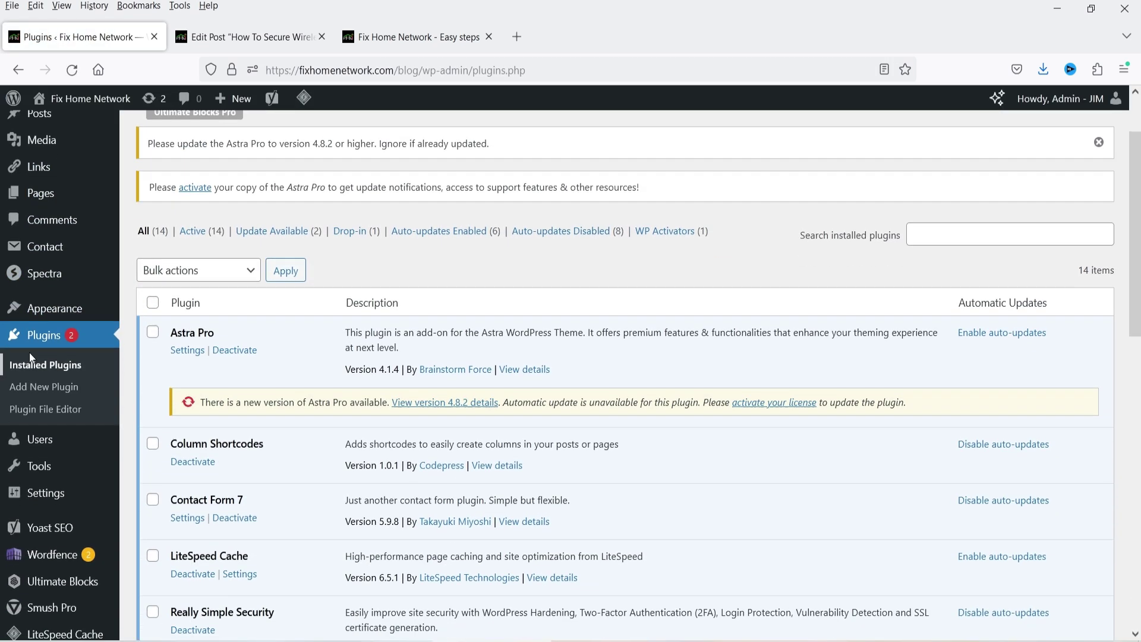
{"action": "left_click", "coordinate": [51, 538]}
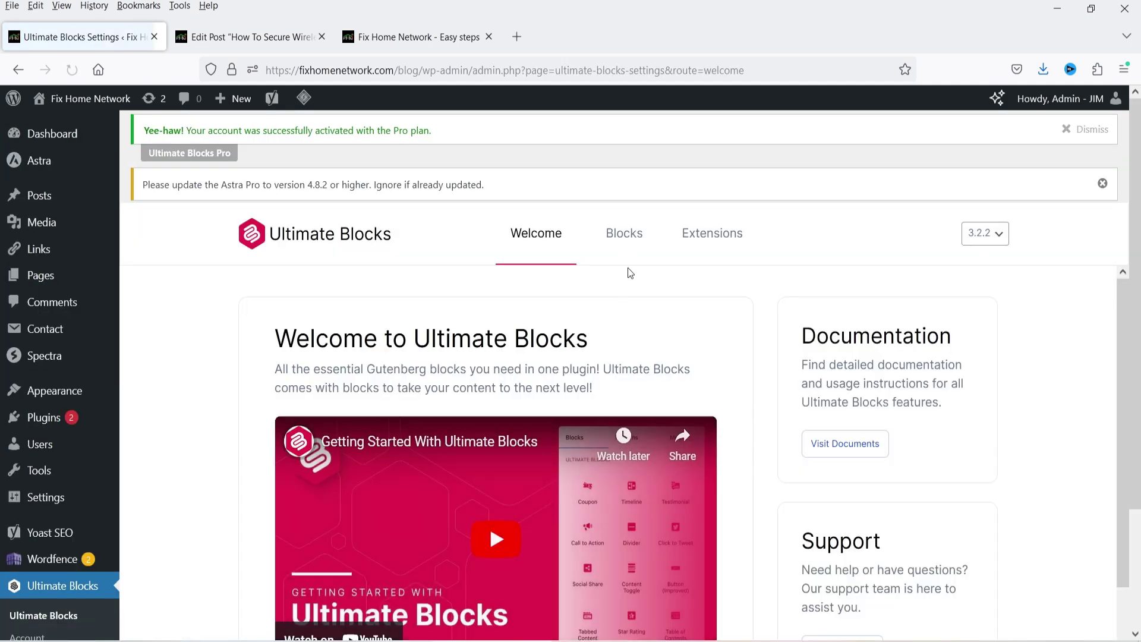
Scroll the Blocks tab toggles to confirm Table Of Contents is enabled
{"action": "left_click", "coordinate": [625, 232]}
{"action": "scroll", "coordinate": [972, 369], "scroll_direction": "down", "scroll_amount": 15}
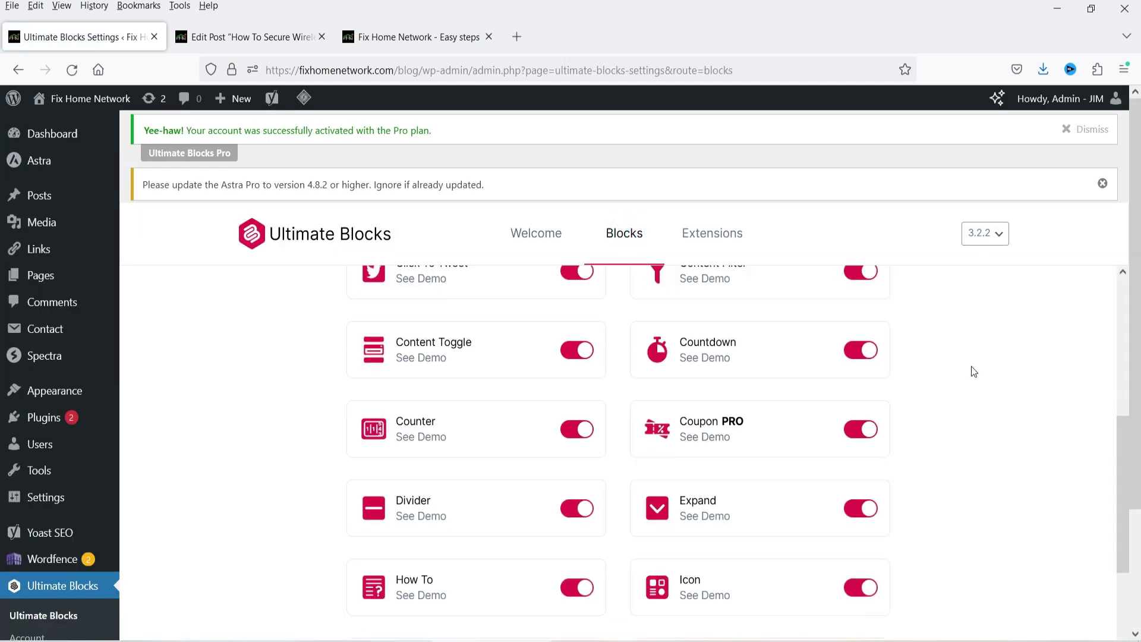
{"action": "scroll", "coordinate": [975, 390], "scroll_direction": "down", "scroll_amount": 3}
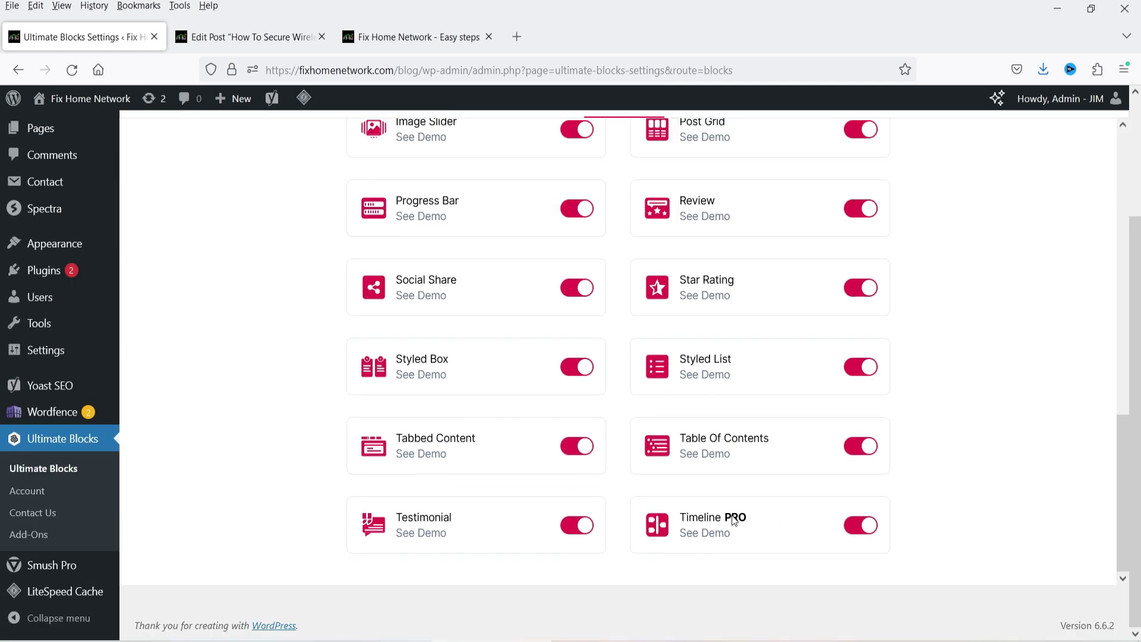
{"action": "scroll", "coordinate": [257, 476], "scroll_direction": "up", "scroll_amount": 2}
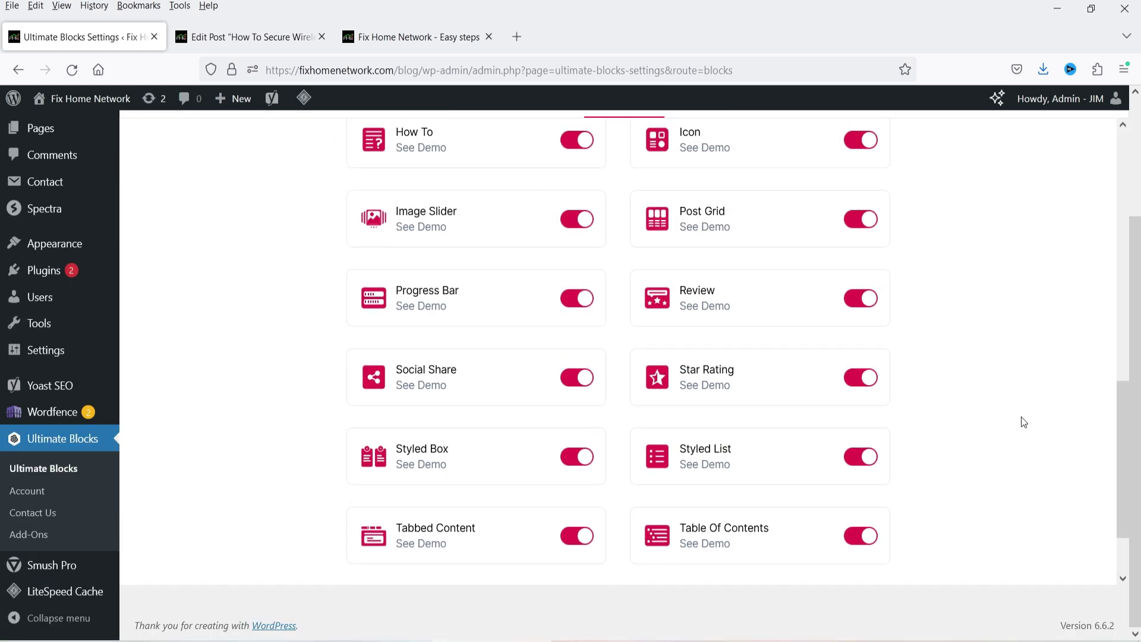
{"action": "scroll", "coordinate": [1032, 415], "scroll_direction": "up", "scroll_amount": 3}
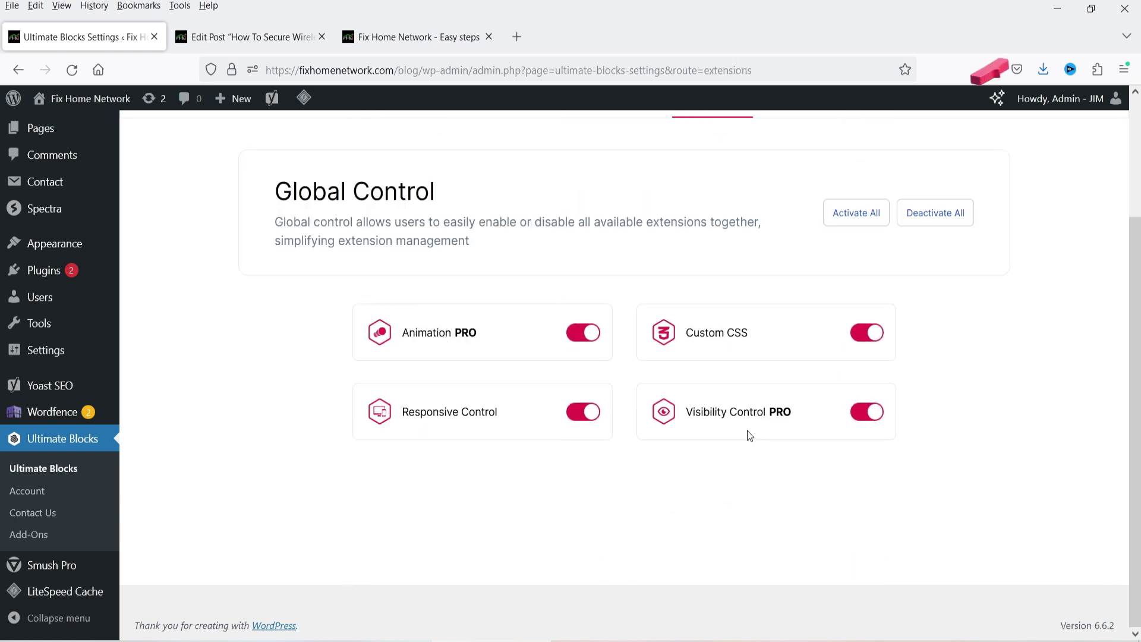
{"action": "scroll", "coordinate": [36, 357], "scroll_direction": "up", "scroll_amount": 3}
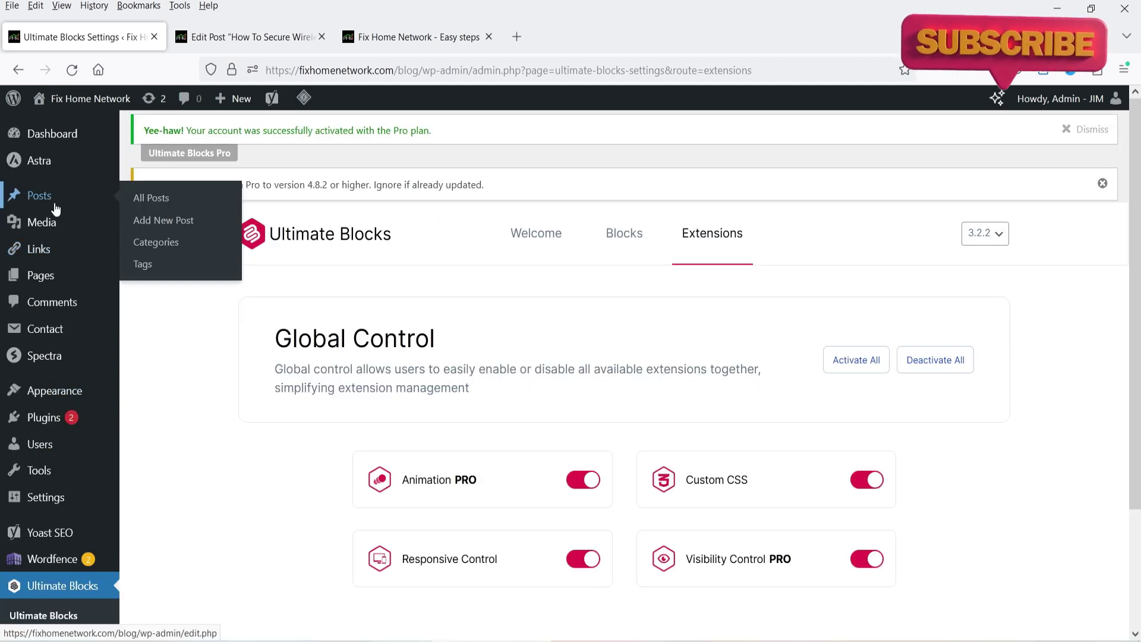
Open 'What is Linksys Shield?' for editing in a new tab
{"action": "left_click", "coordinate": [48, 196]}
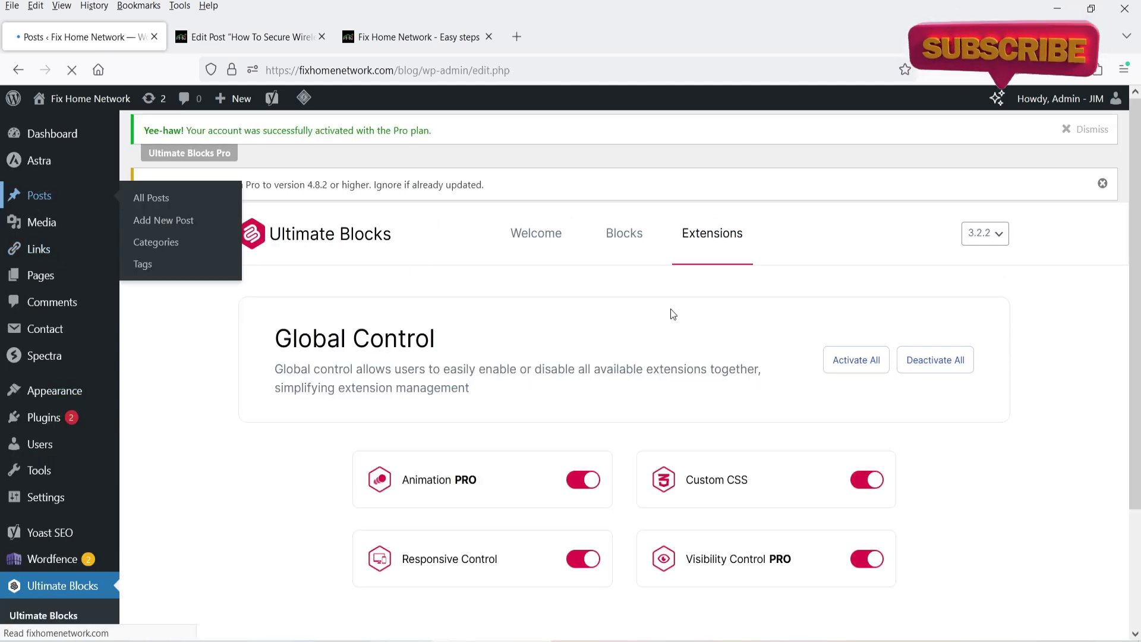
{"action": "scroll", "coordinate": [416, 357], "scroll_direction": "down", "scroll_amount": 3}
{"action": "middle_click", "coordinate": [177, 315]}
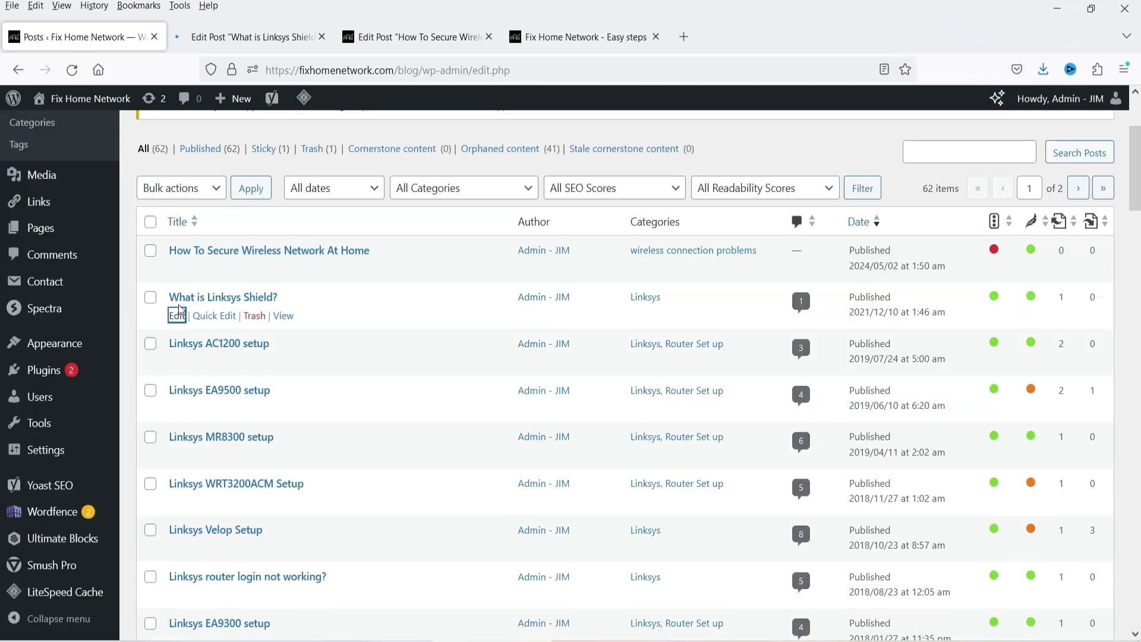
{"action": "left_click", "coordinate": [232, 37]}
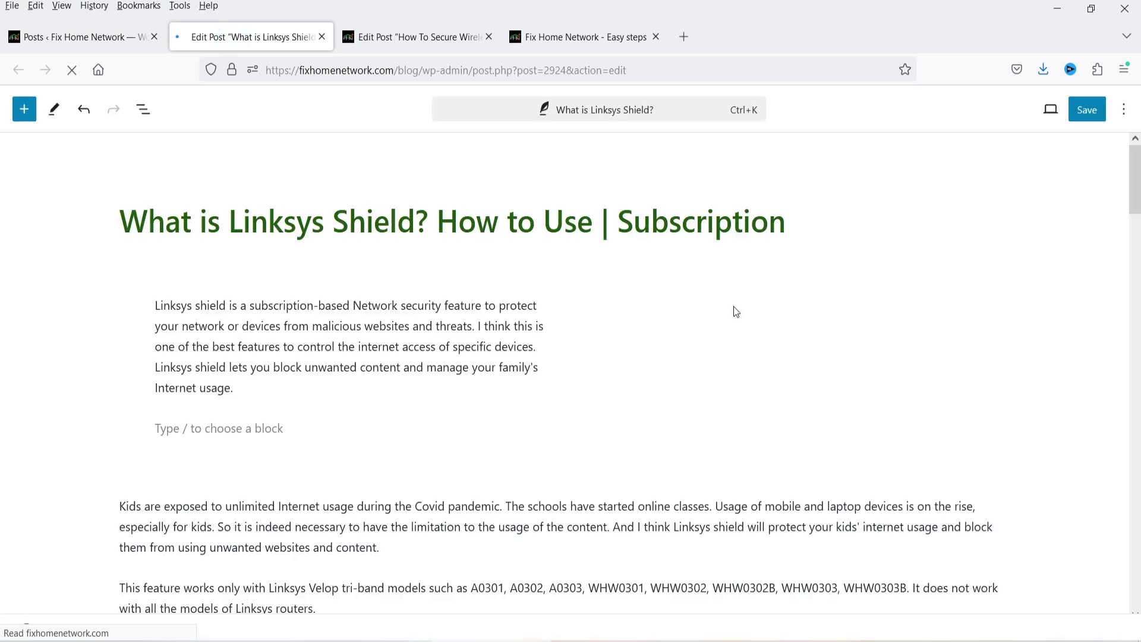
Add an empty block directly below the post title
{"action": "left_click", "coordinate": [301, 211]}
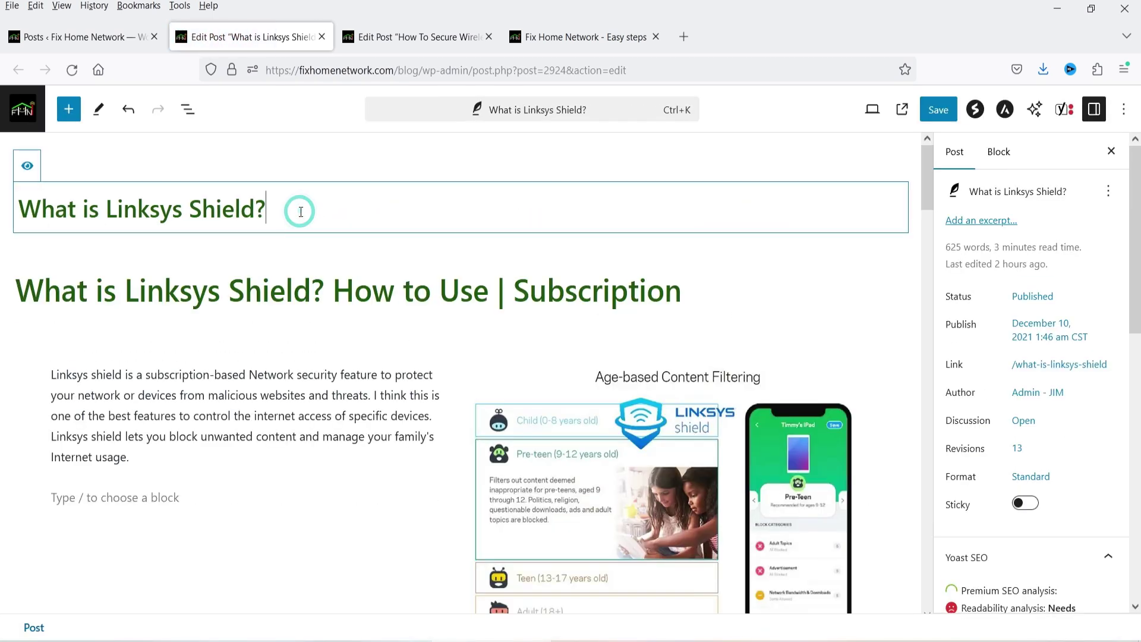
{"action": "key", "text": "Return"}
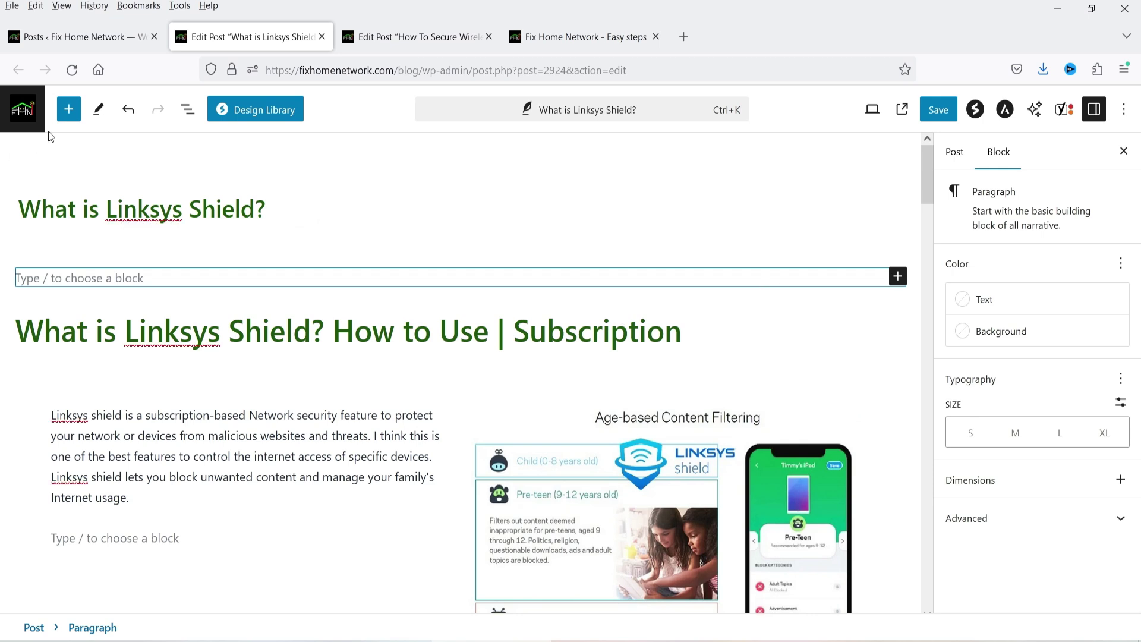
{"action": "left_click", "coordinate": [69, 109]}
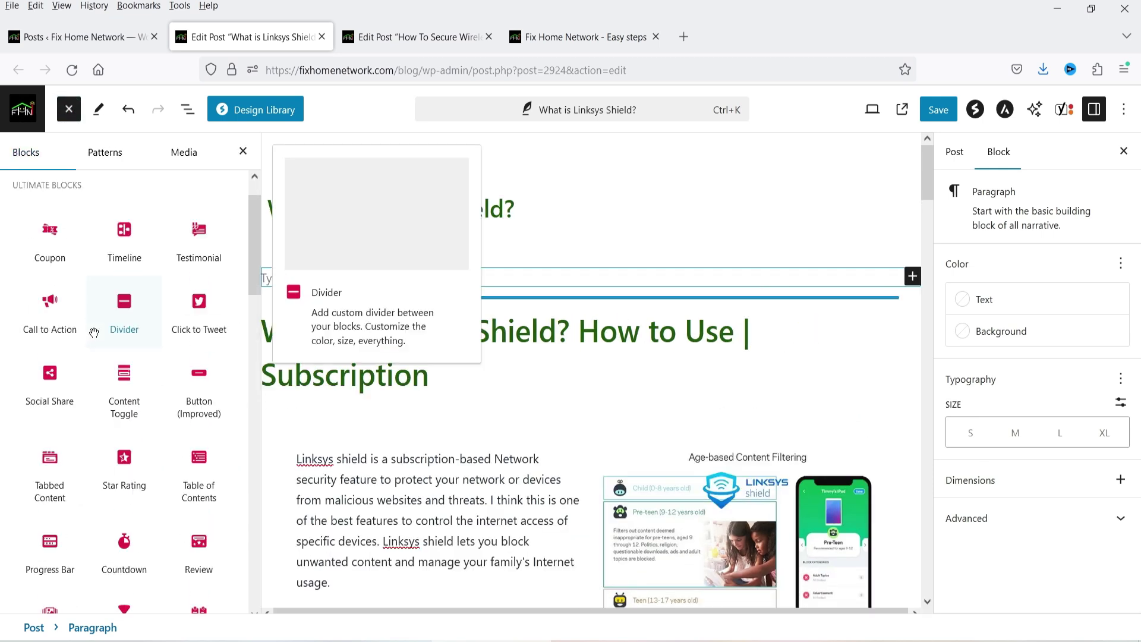
Drag a Table of Contents block into the empty block under the title
{"action": "scroll", "coordinate": [51, 375], "scroll_direction": "down", "scroll_amount": 3}
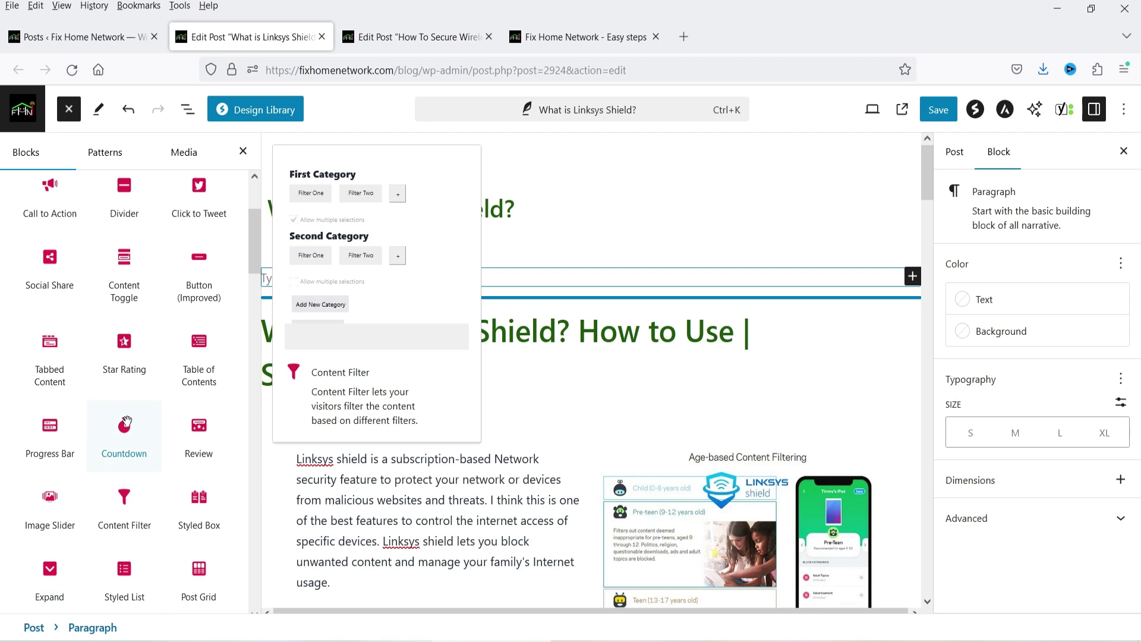
{"action": "scroll", "coordinate": [199, 520], "scroll_direction": "up", "scroll_amount": 3}
{"action": "left_click_drag", "start_coordinate": [200, 517], "coordinate": [632, 278]}
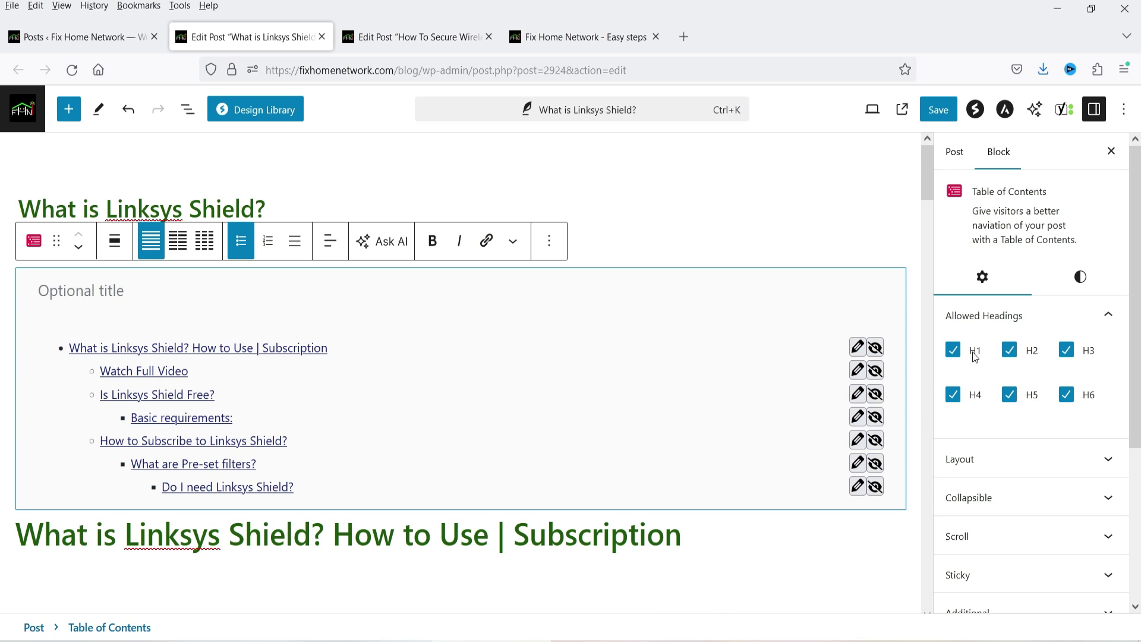
Limit the contents to H2 and H3 by unchecking H1, H4, H5 and H6
{"action": "left_click", "coordinate": [954, 351]}
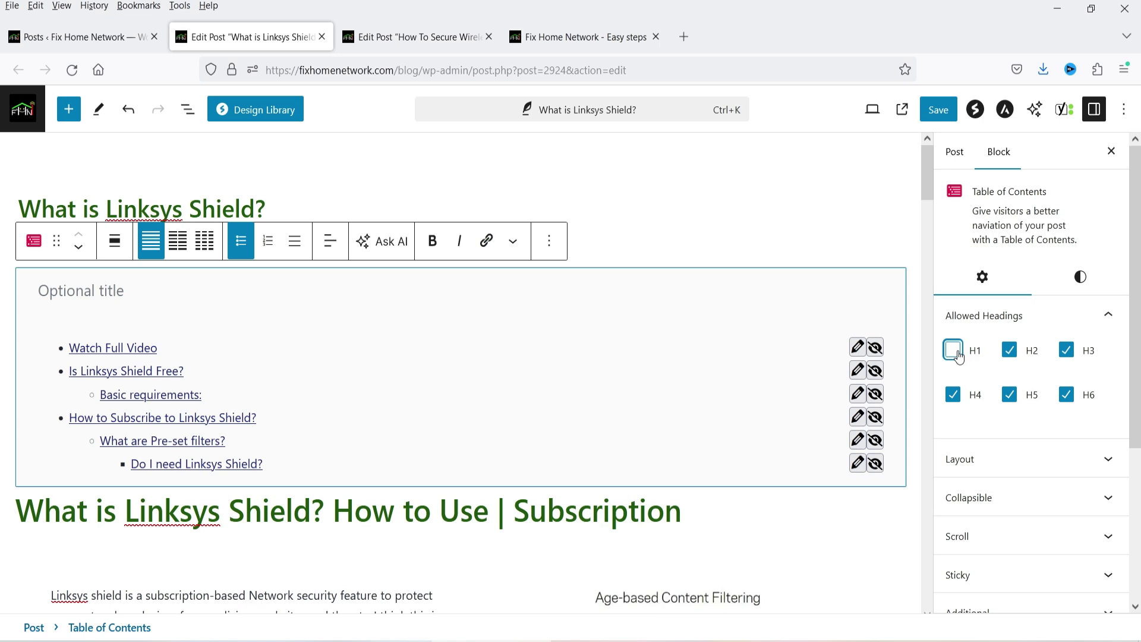
{"action": "left_click", "coordinate": [1067, 398]}
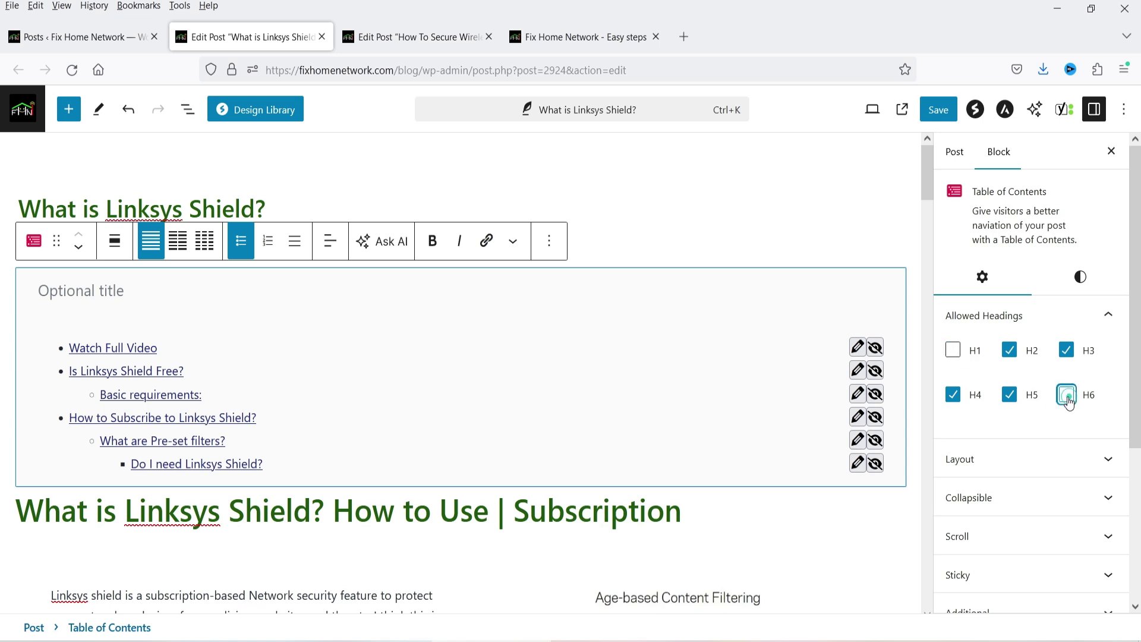
{"action": "left_click", "coordinate": [1010, 394]}
{"action": "left_click", "coordinate": [953, 398]}
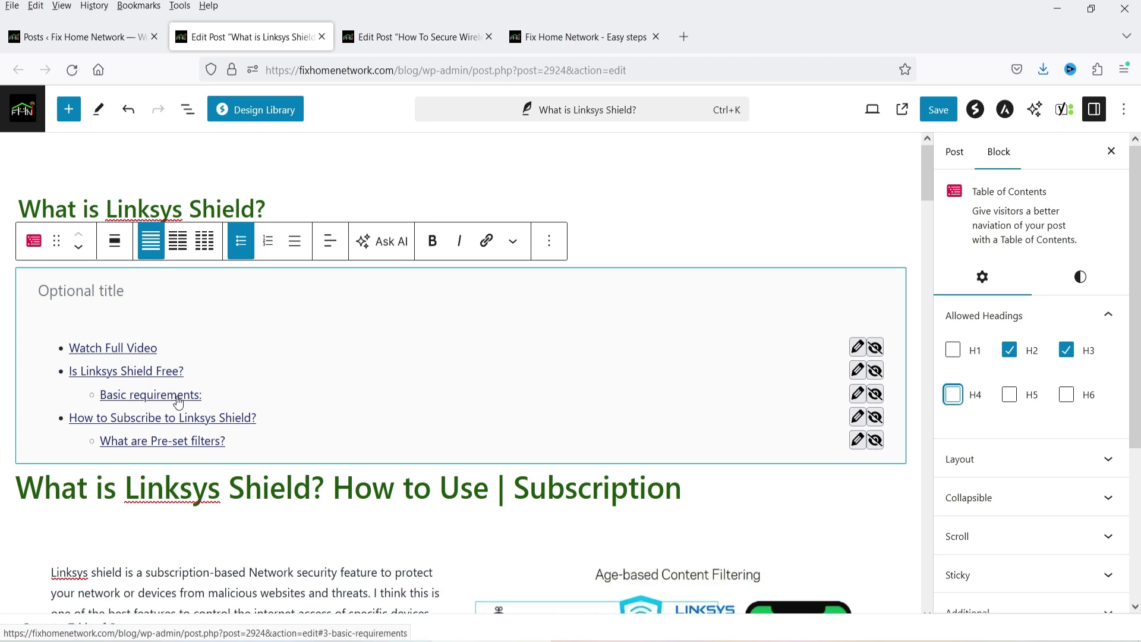
{"action": "left_click", "coordinate": [1022, 459]}
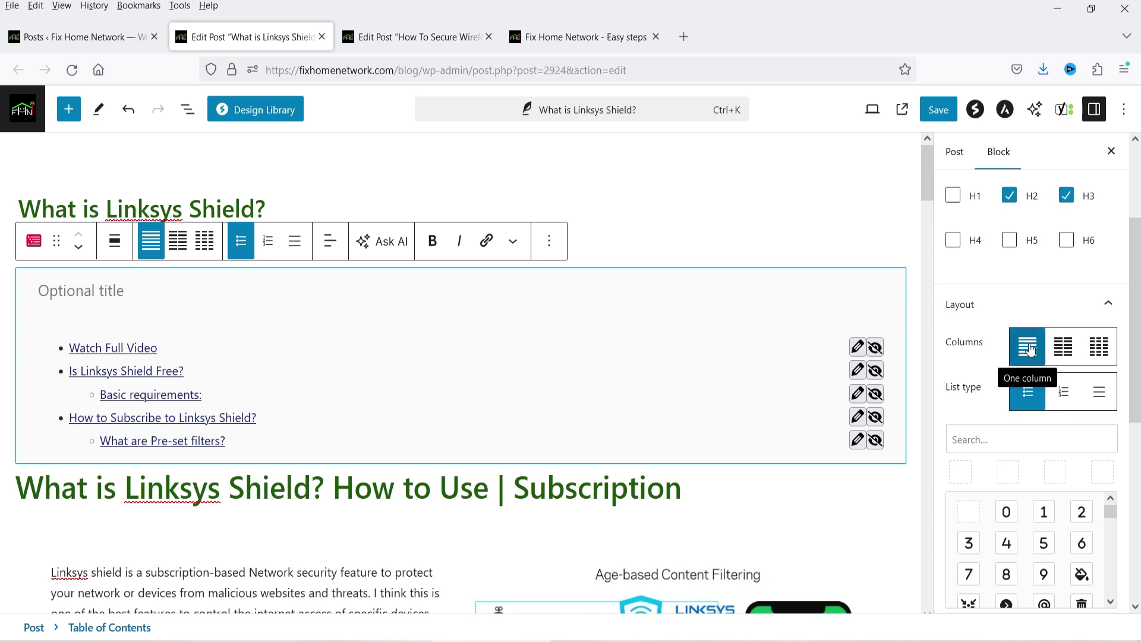
Make the table of contents a numbered list and enable Collapsible
{"action": "left_click", "coordinate": [1064, 394]}
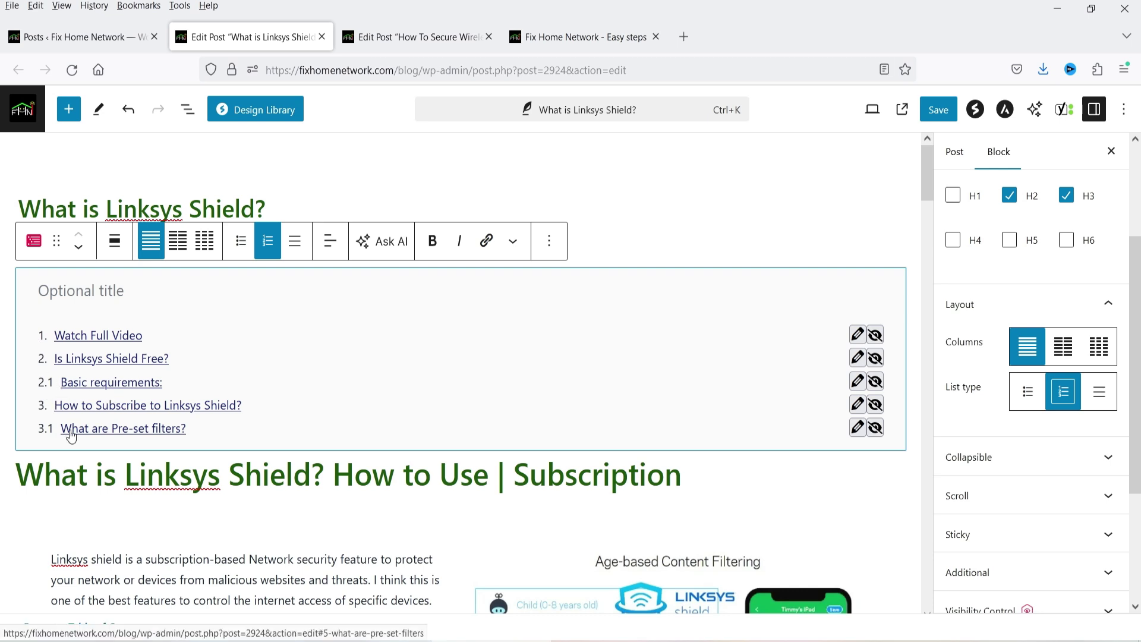
{"action": "scroll", "coordinate": [996, 379], "scroll_direction": "down", "scroll_amount": 2}
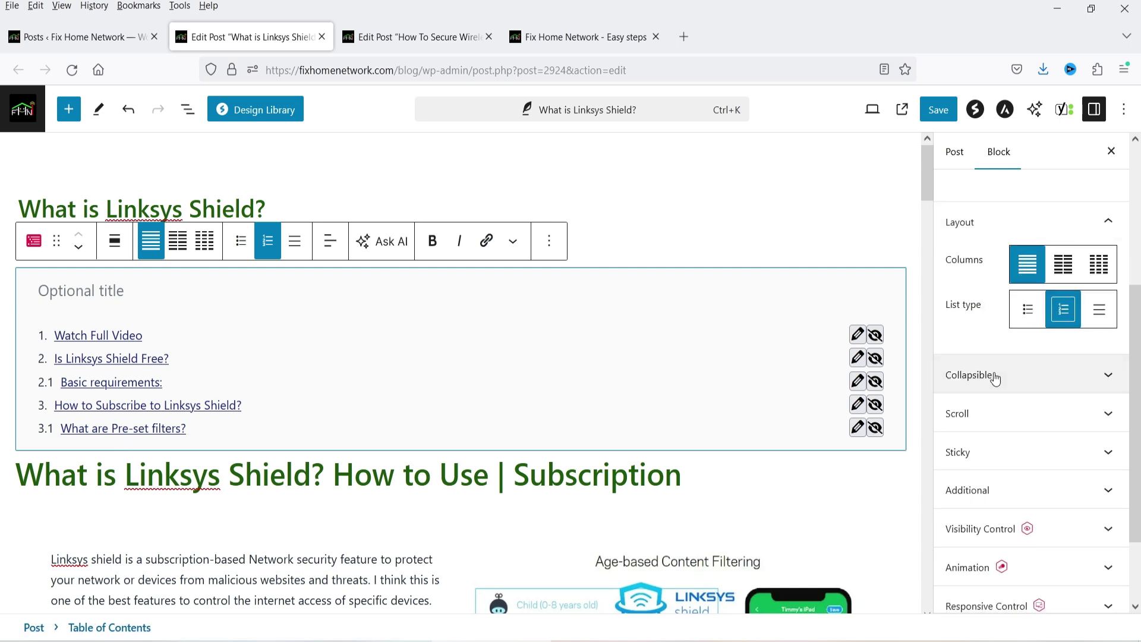
{"action": "left_click", "coordinate": [996, 378]}
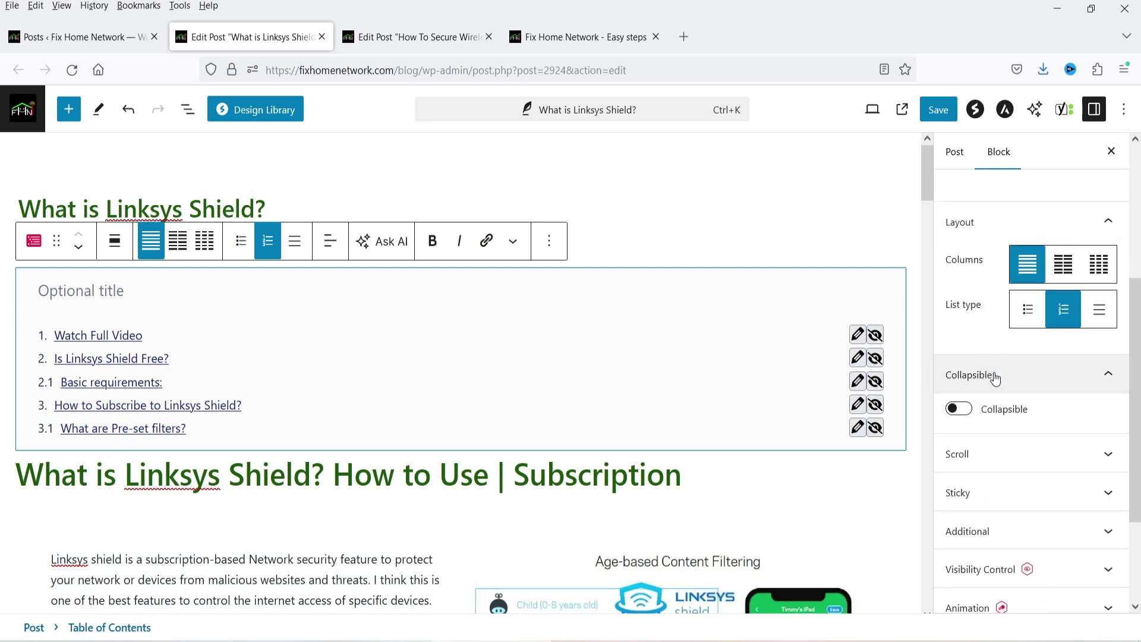
{"action": "left_click", "coordinate": [958, 409]}
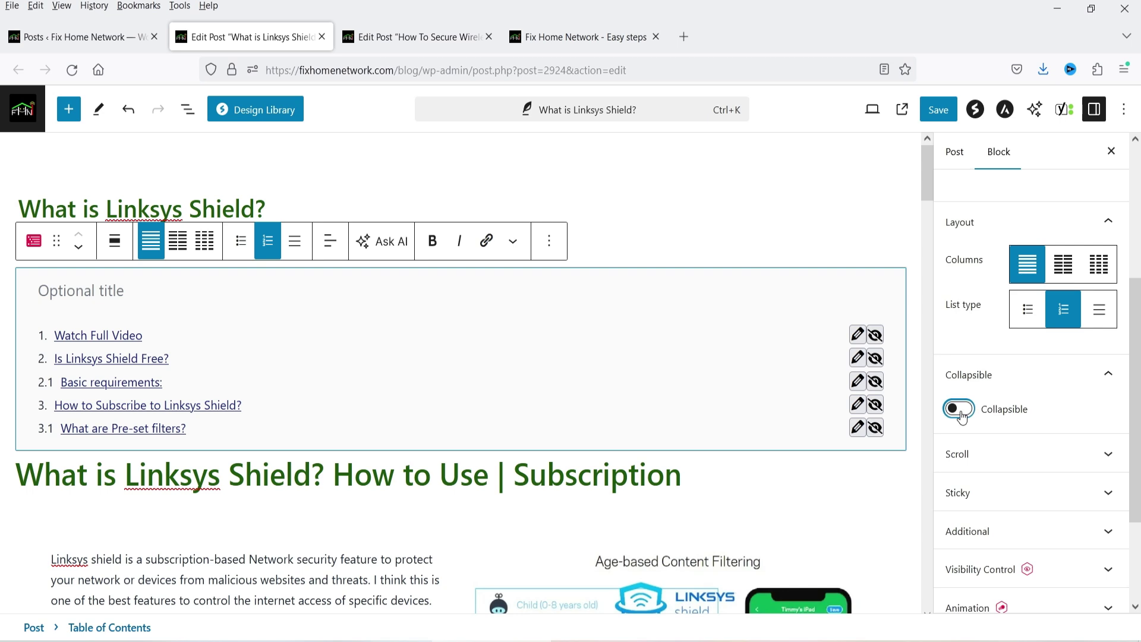
{"action": "scroll", "coordinate": [1036, 400], "scroll_direction": "down", "scroll_amount": 5}
{"action": "scroll", "coordinate": [1036, 400], "scroll_direction": "down", "scroll_amount": 2}
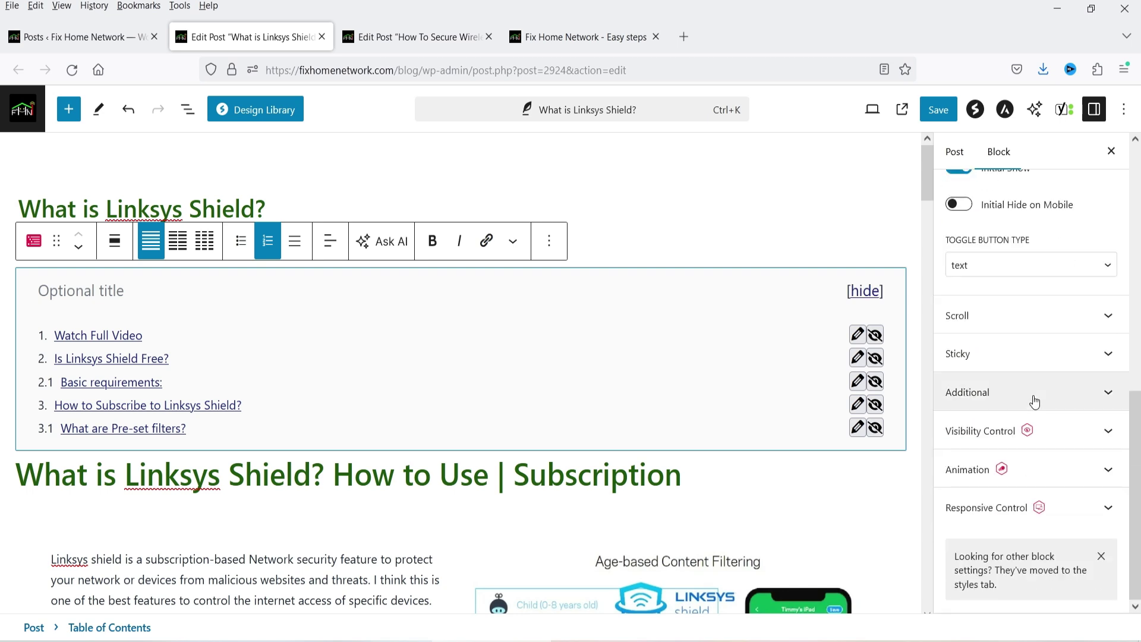
Enable the block's visibility schedule, running from 3/10/2024 to 4/10/2024
{"action": "left_click", "coordinate": [1046, 437]}
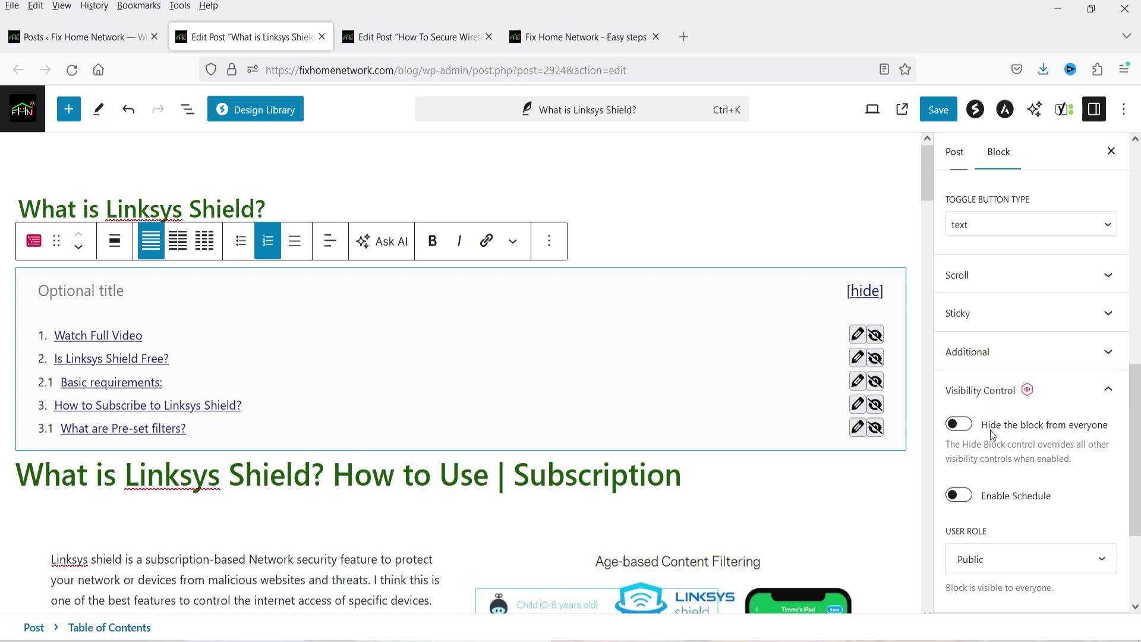
{"action": "scroll", "coordinate": [1077, 433], "scroll_direction": "down", "scroll_amount": 2}
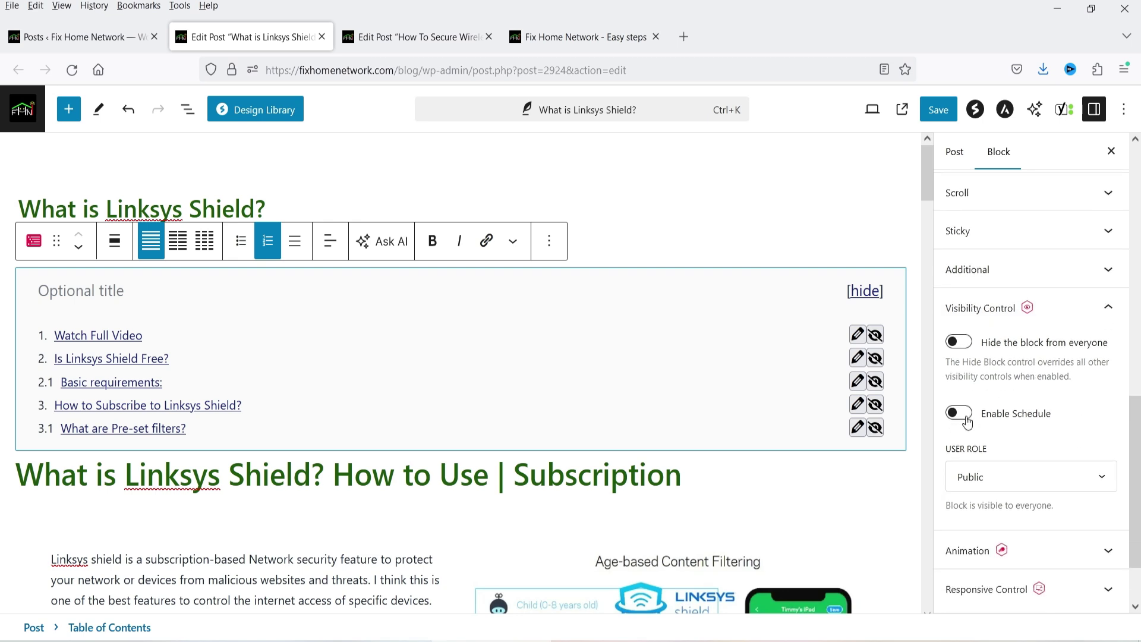
{"action": "scroll", "coordinate": [967, 422], "scroll_direction": "down", "scroll_amount": 3}
{"action": "left_click", "coordinate": [963, 334]}
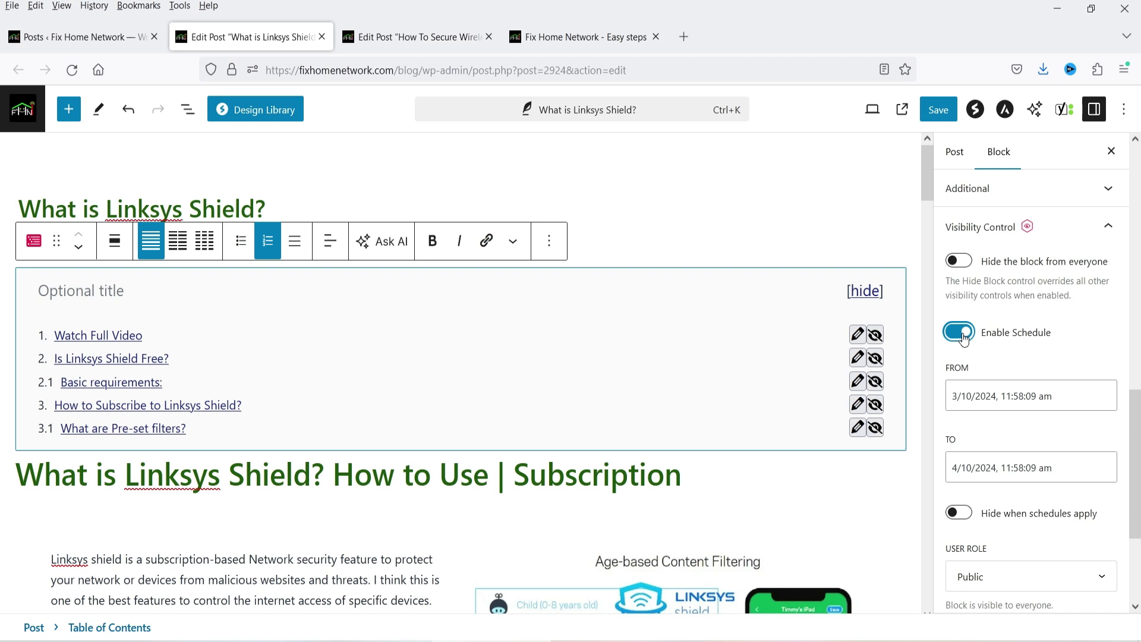
{"action": "scroll", "coordinate": [1032, 331], "scroll_direction": "down", "scroll_amount": 3}
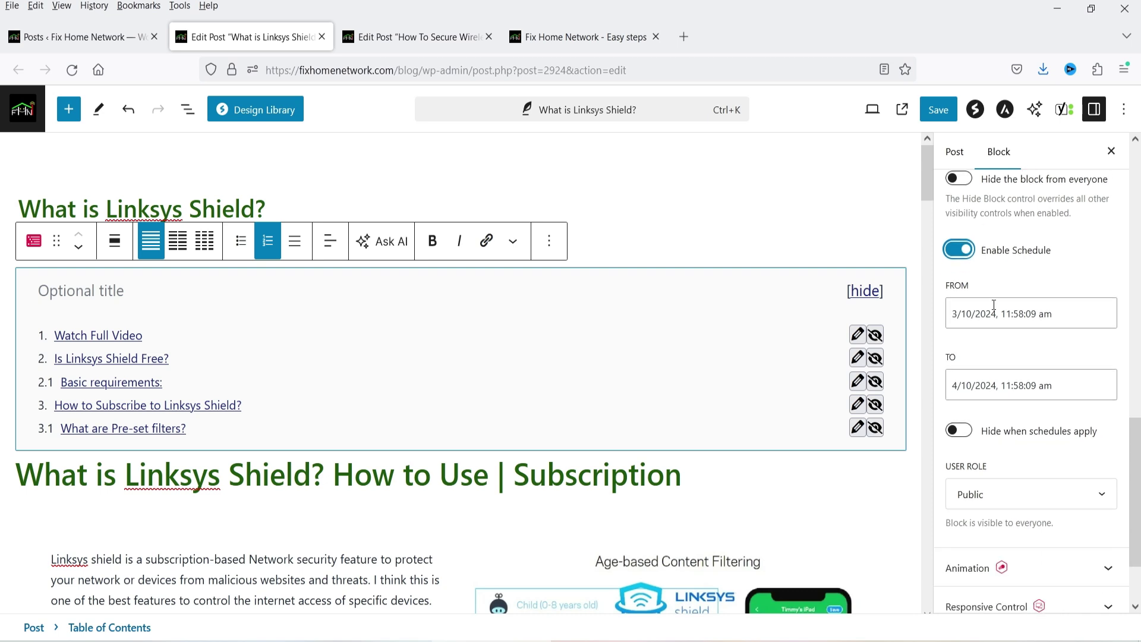
{"action": "scroll", "coordinate": [998, 273], "scroll_direction": "down", "scroll_amount": 3}
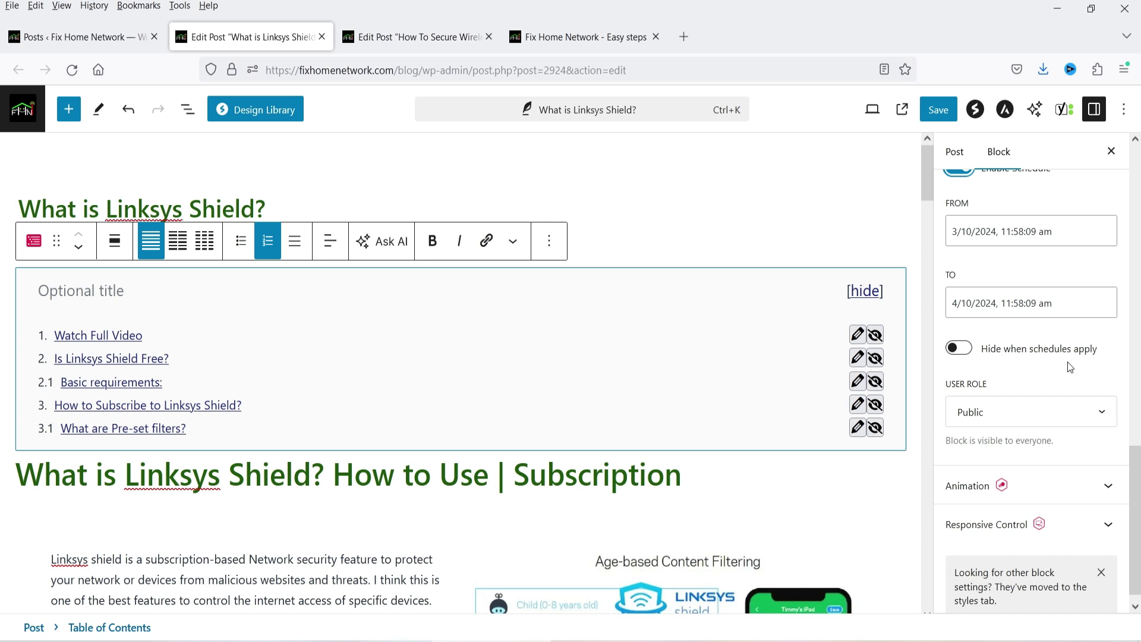
{"action": "scroll", "coordinate": [1064, 359], "scroll_direction": "down", "scroll_amount": 1}
{"action": "left_click", "coordinate": [1048, 470]}
{"action": "scroll", "coordinate": [1101, 364], "scroll_direction": "down", "scroll_amount": 2}
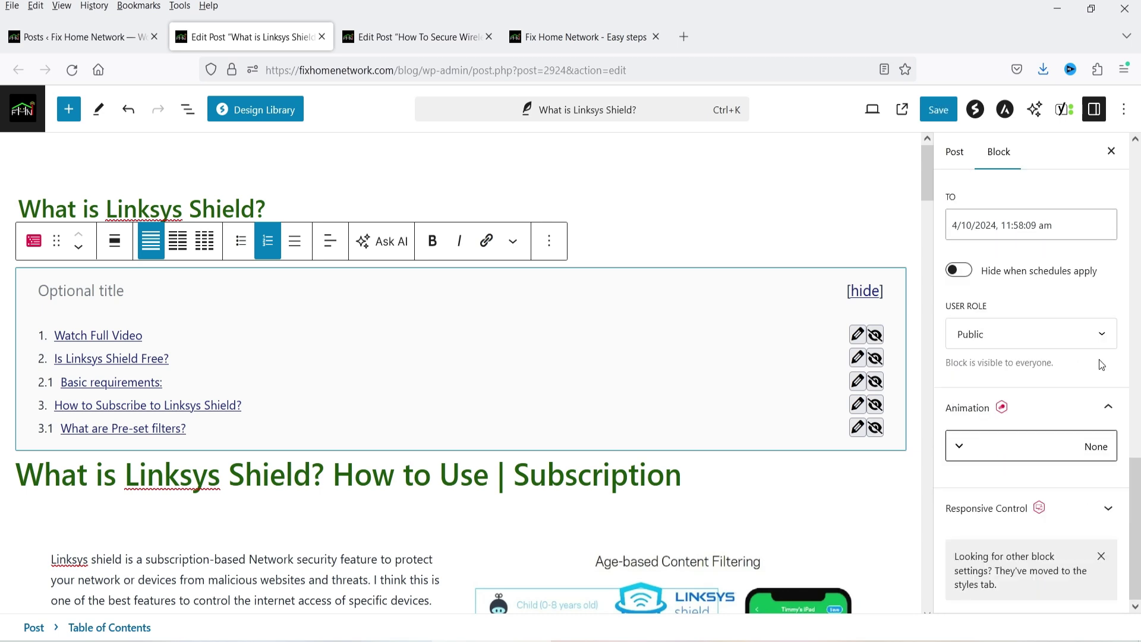
Set the block's animation to Bounce with a repeat count of 2
{"action": "left_click", "coordinate": [989, 453]}
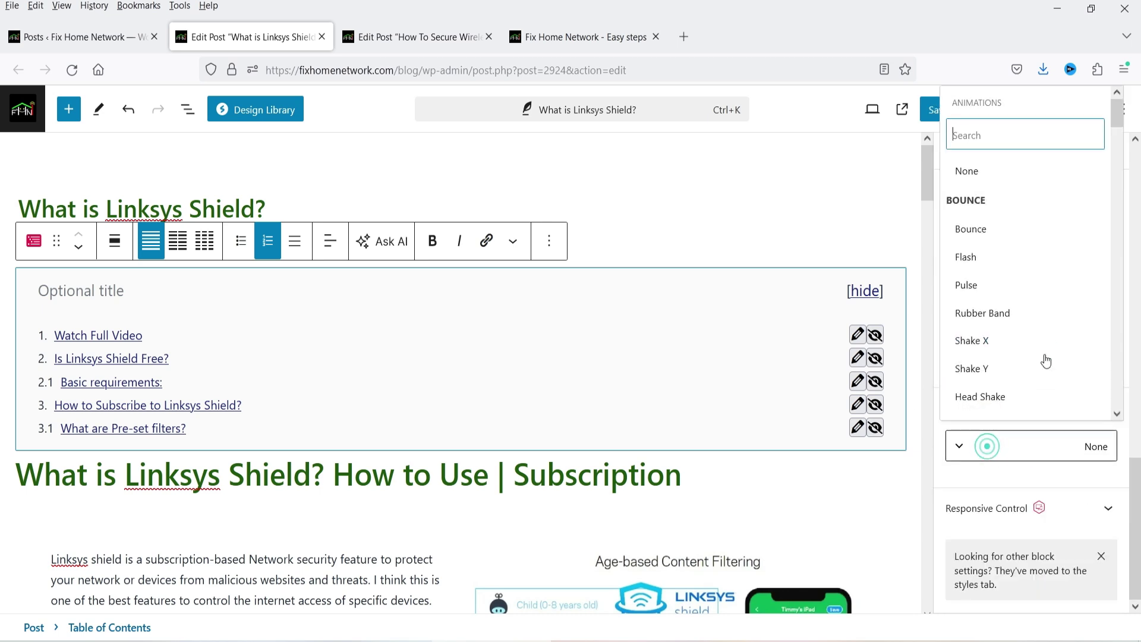
{"action": "left_click", "coordinate": [1056, 230]}
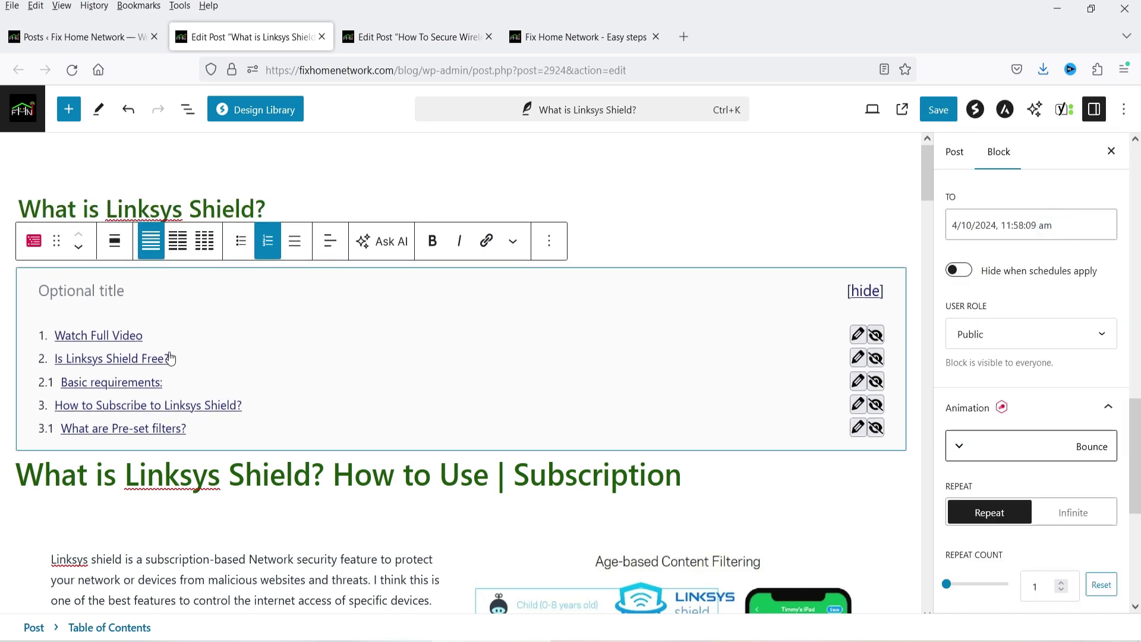
{"action": "left_click", "coordinate": [1030, 455]}
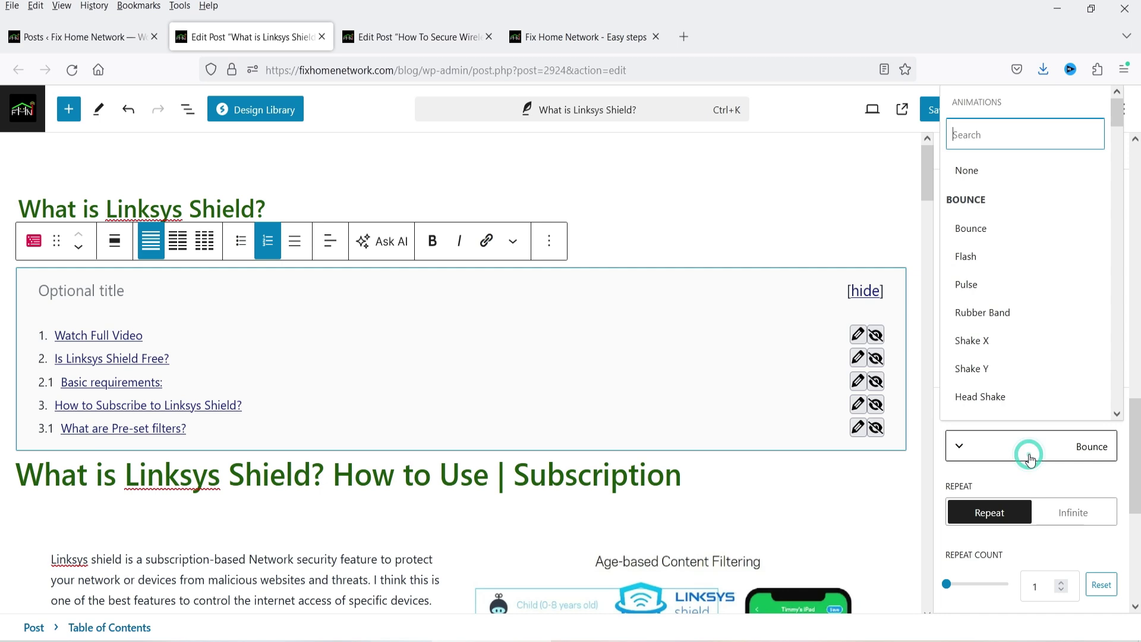
{"action": "left_click", "coordinate": [990, 255]}
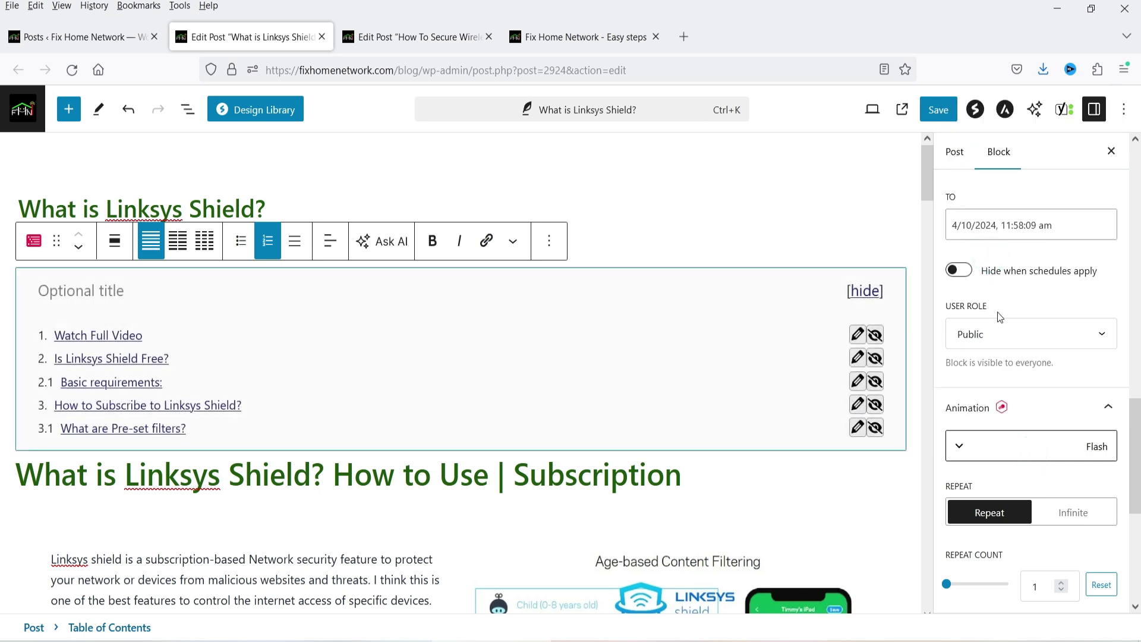
{"action": "left_click", "coordinate": [1016, 446]}
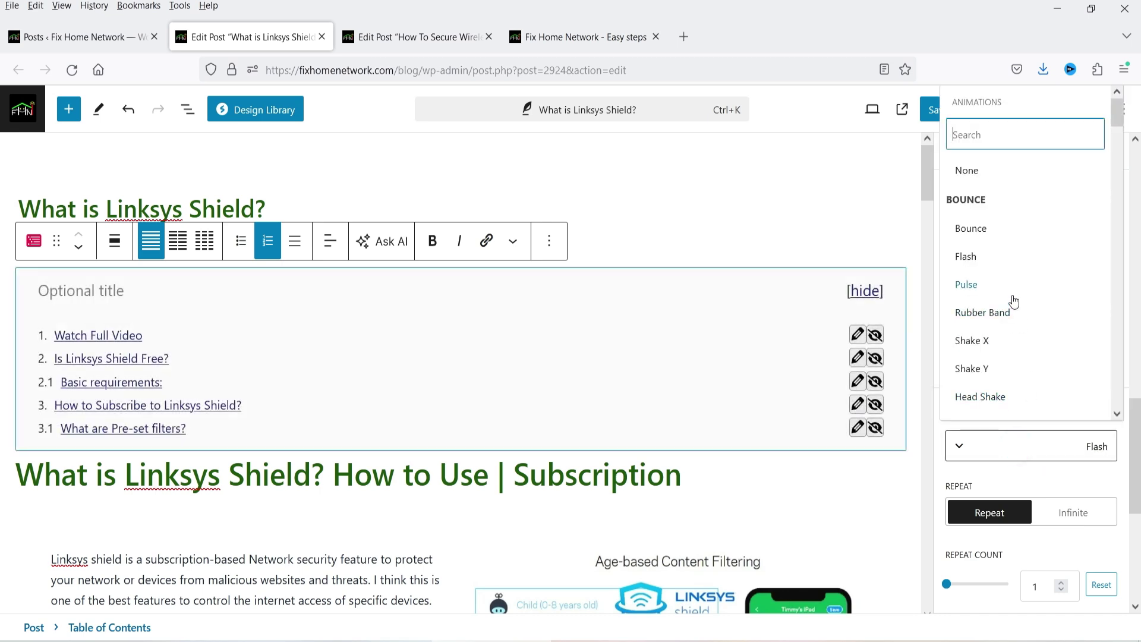
{"action": "left_click", "coordinate": [1014, 315]}
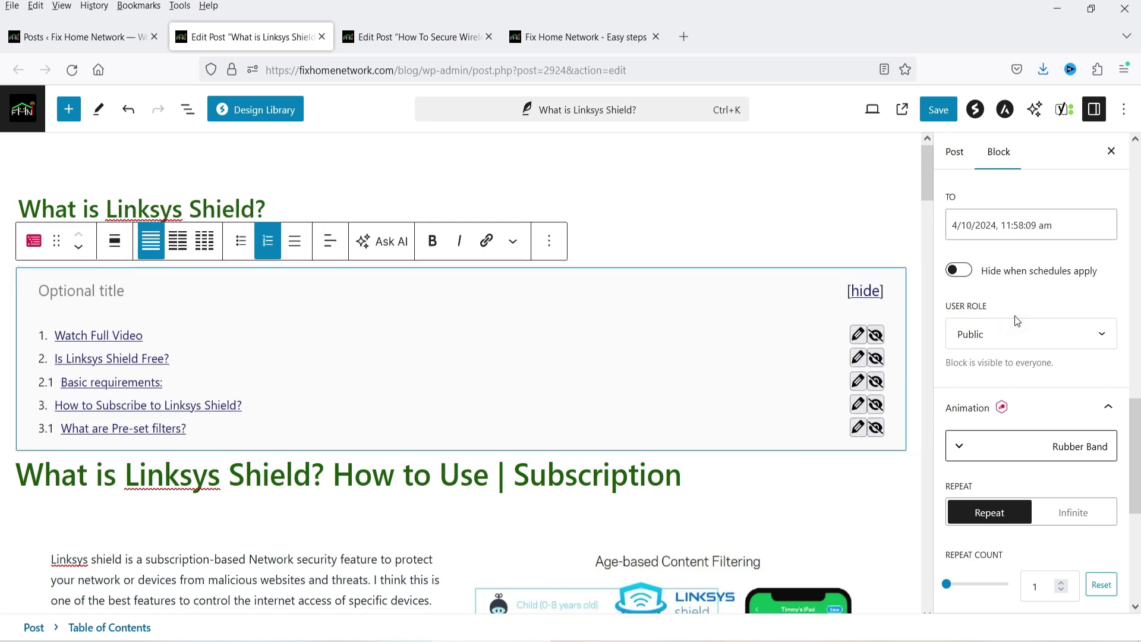
{"action": "scroll", "coordinate": [1017, 334], "scroll_direction": "down", "scroll_amount": 4}
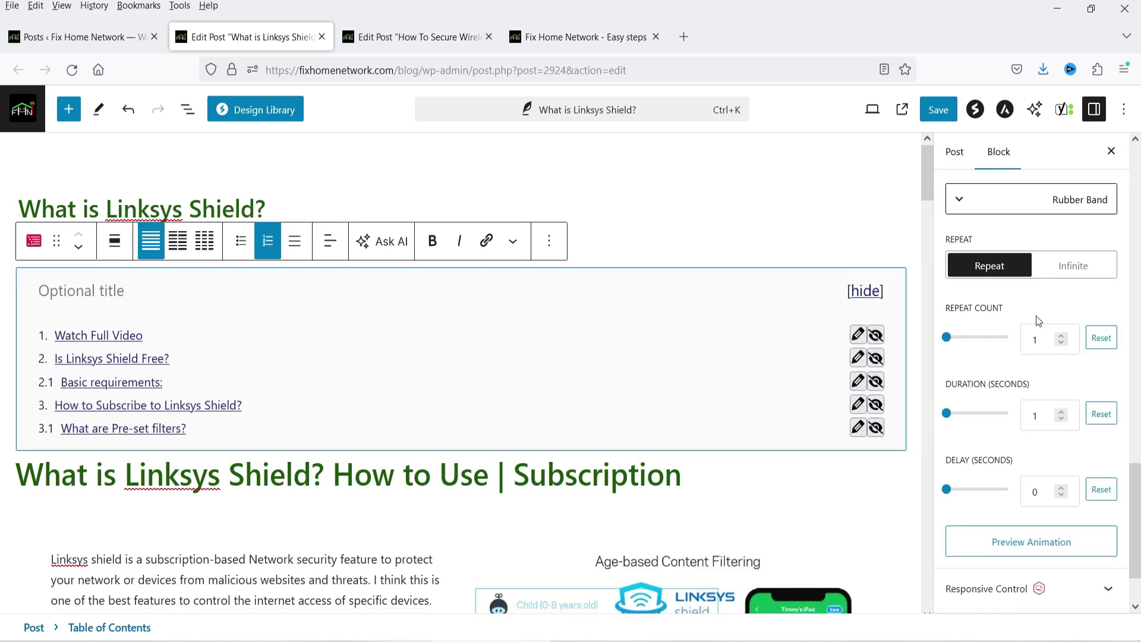
{"action": "left_click", "coordinate": [1063, 336]}
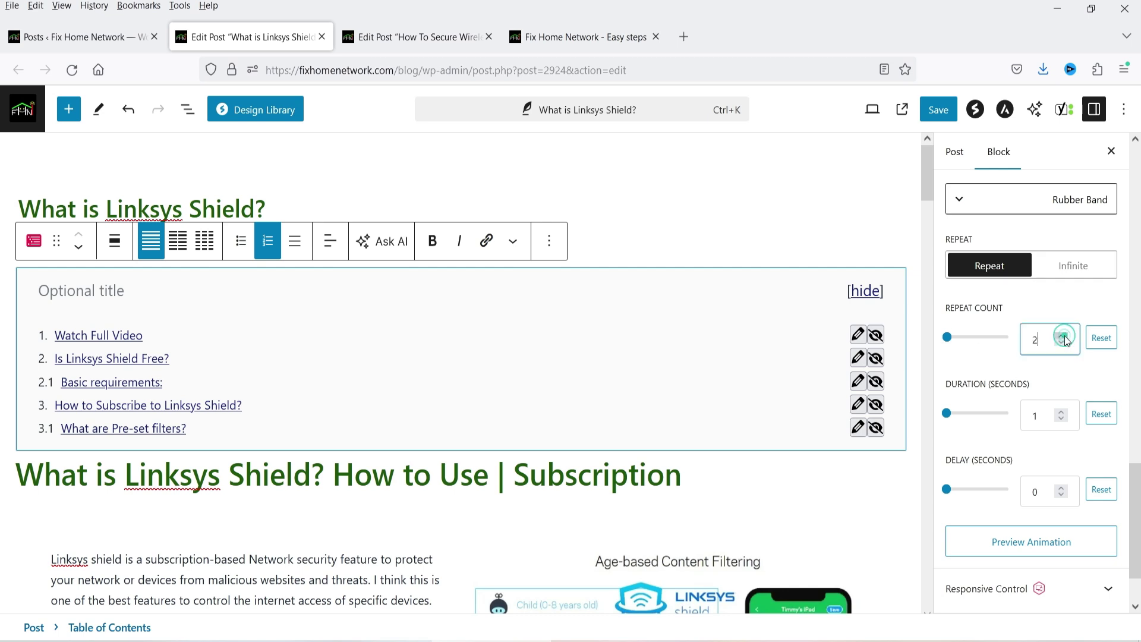
{"action": "left_click", "coordinate": [1023, 203]}
{"action": "left_click", "coordinate": [1018, 373]}
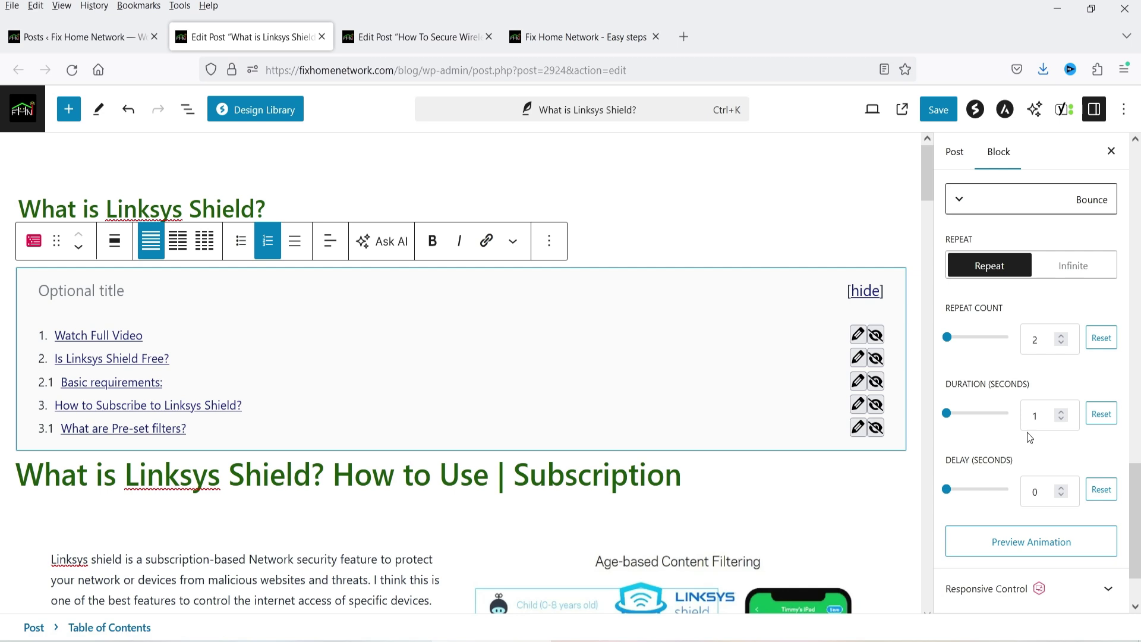
Hide the table of contents on mobile under Responsive Control and save the post
{"action": "scroll", "coordinate": [1038, 478], "scroll_direction": "down", "scroll_amount": 3}
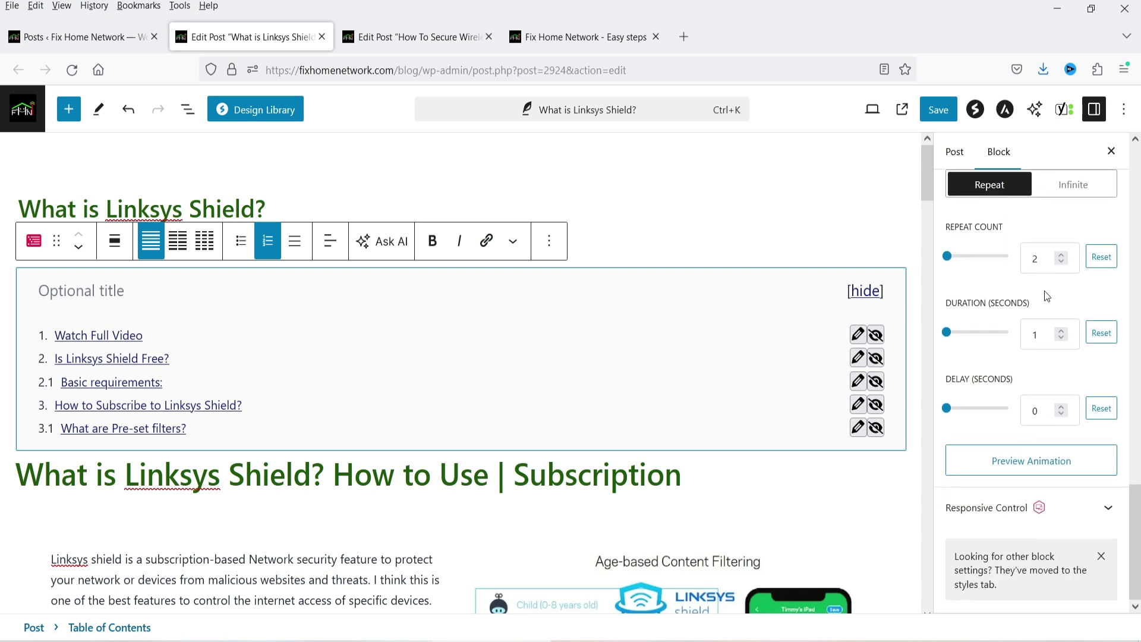
{"action": "left_click", "coordinate": [1098, 508]}
{"action": "scroll", "coordinate": [1046, 410], "scroll_direction": "down", "scroll_amount": 2}
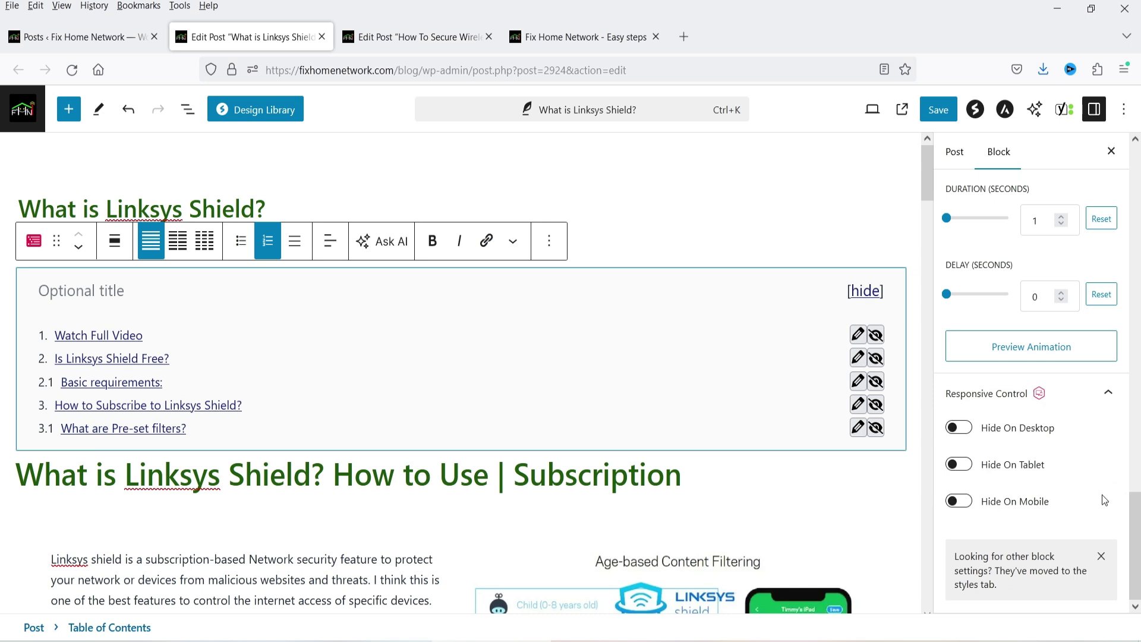
{"action": "left_click", "coordinate": [958, 501]}
{"action": "left_click", "coordinate": [938, 109]}
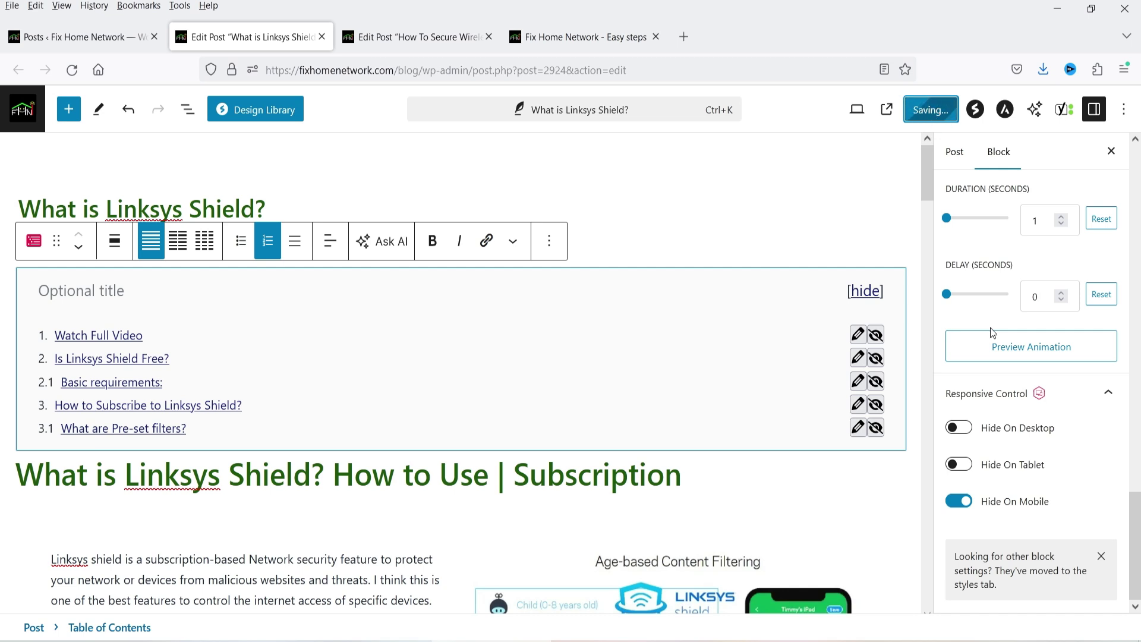
Open the live post in a new tab, test the Basic requirements link, then return to editing
{"action": "right_click", "coordinate": [125, 609]}
{"action": "left_click", "coordinate": [197, 333]}
{"action": "left_click", "coordinate": [395, 27]}
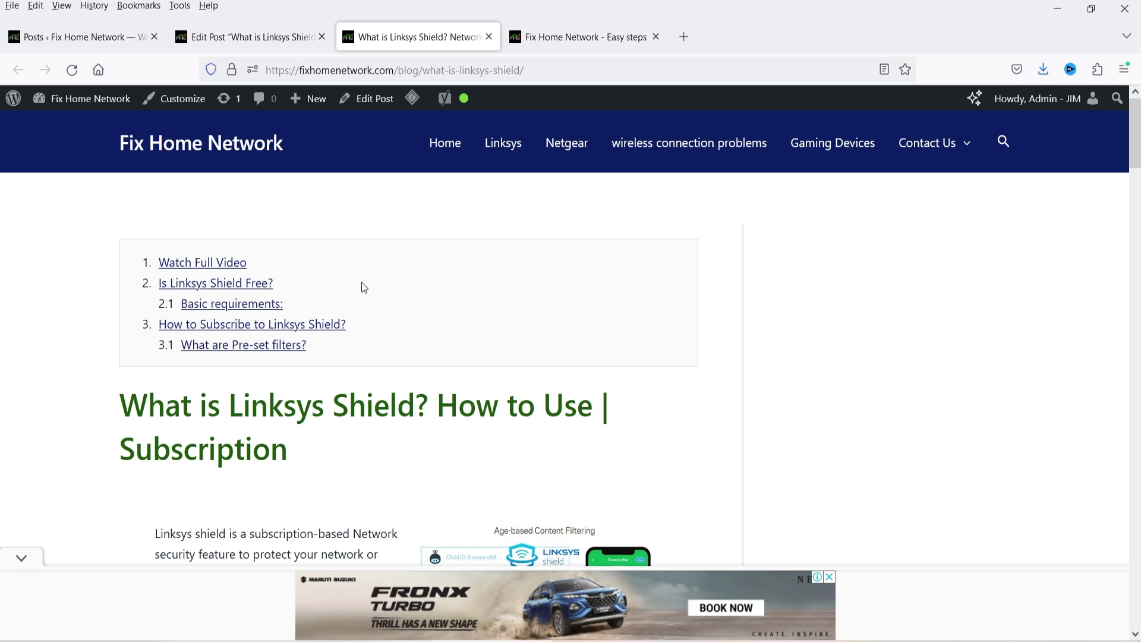
{"action": "left_click", "coordinate": [249, 304]}
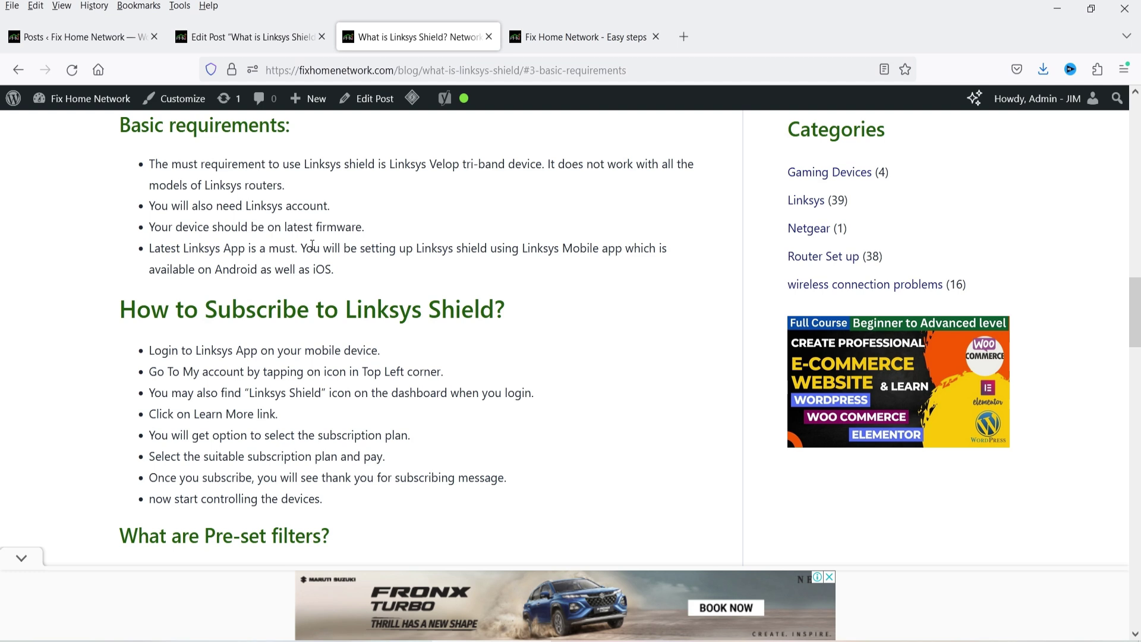
{"action": "left_click", "coordinate": [251, 33]}
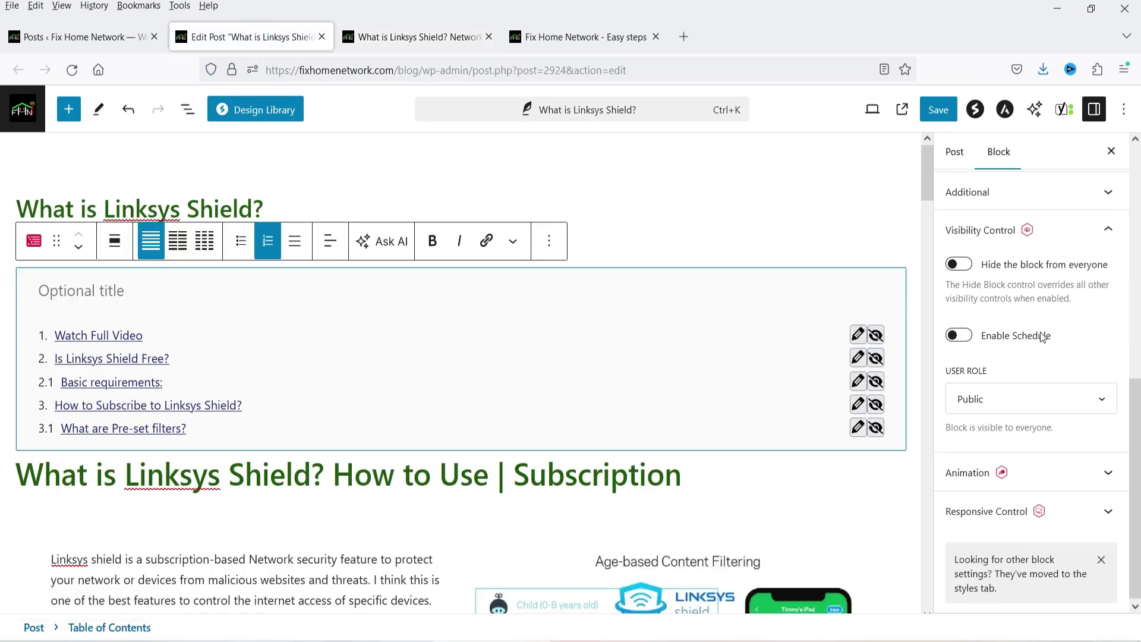
Switch on Enable smooth scrolling in the block's Scroll settings and save the post
{"action": "scroll", "coordinate": [1040, 326], "scroll_direction": "up", "scroll_amount": 10}
{"action": "left_click", "coordinate": [1019, 459]}
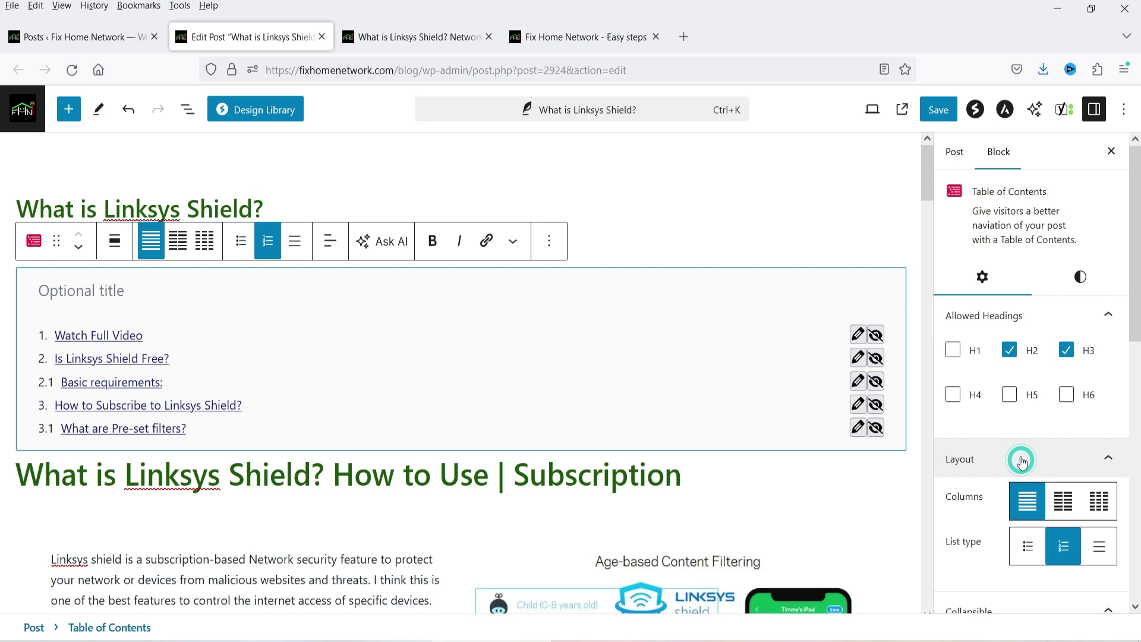
{"action": "scroll", "coordinate": [1021, 409], "scroll_direction": "down", "scroll_amount": 3}
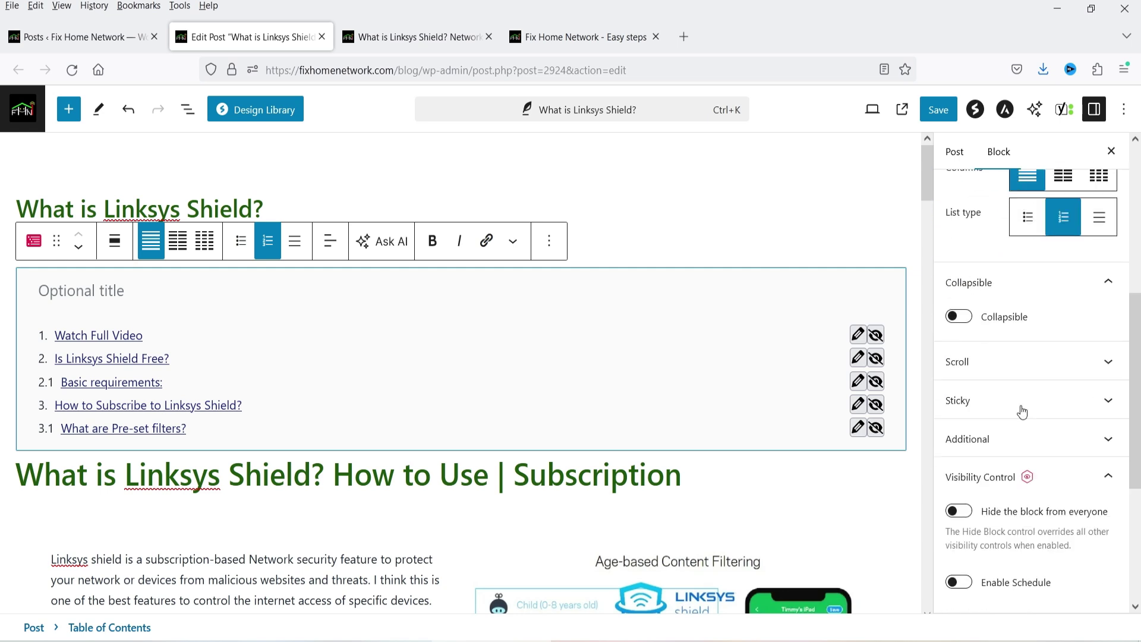
{"action": "left_click", "coordinate": [1018, 375]}
{"action": "left_click", "coordinate": [958, 462]}
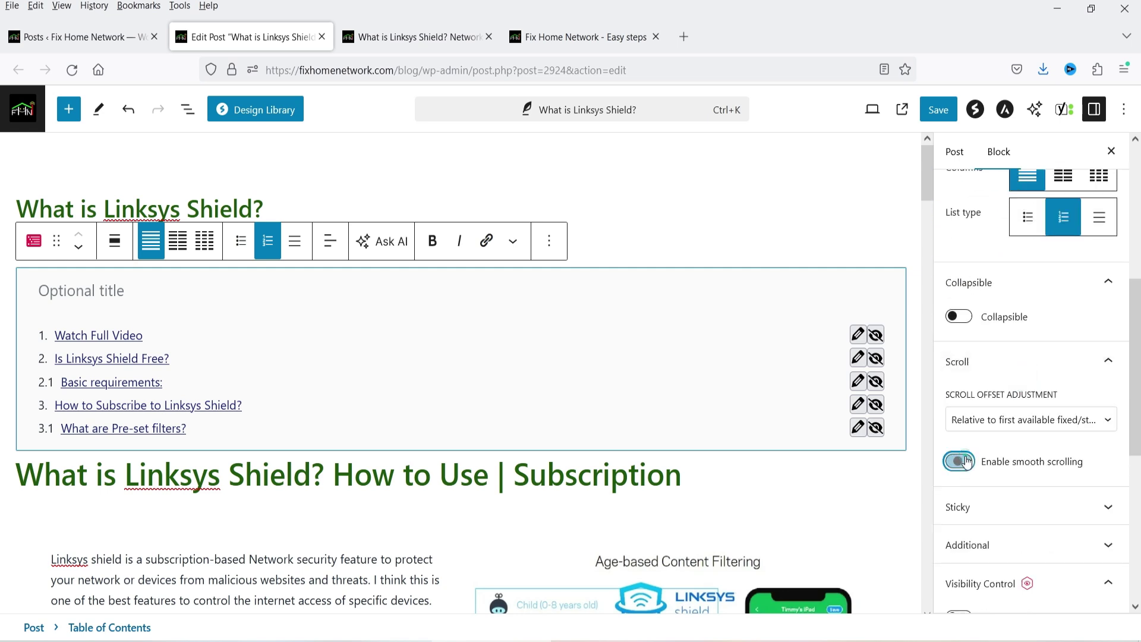
{"action": "left_click", "coordinate": [941, 113]}
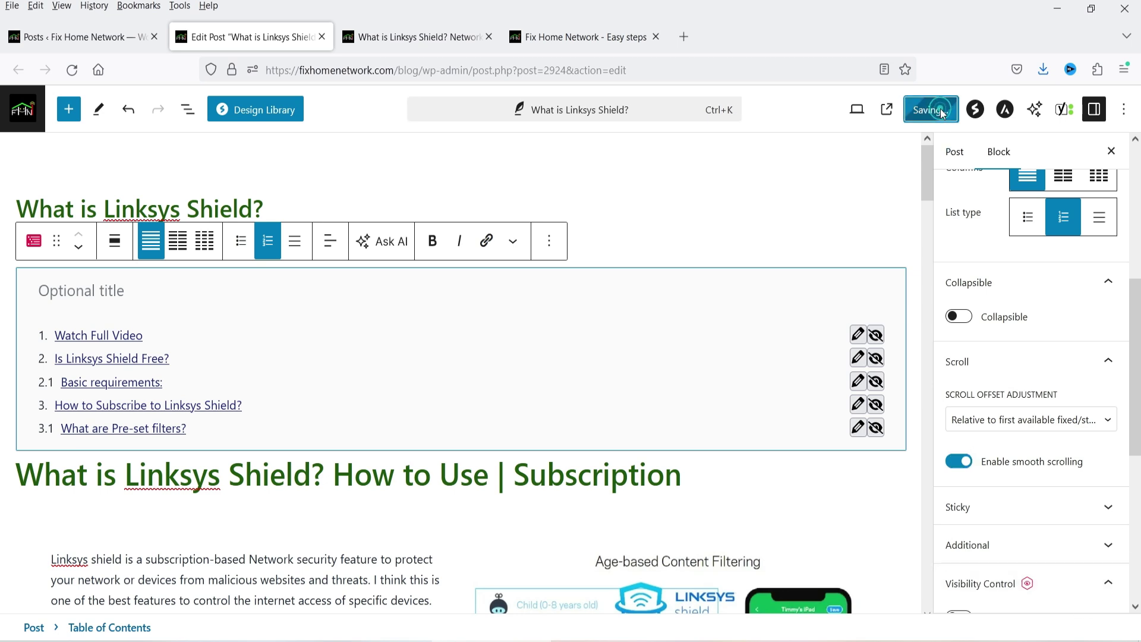
Reload the live post and test the Pre-set filters, Watch Full Video and Is Linksys Shield Free? links
{"action": "left_click", "coordinate": [425, 37]}
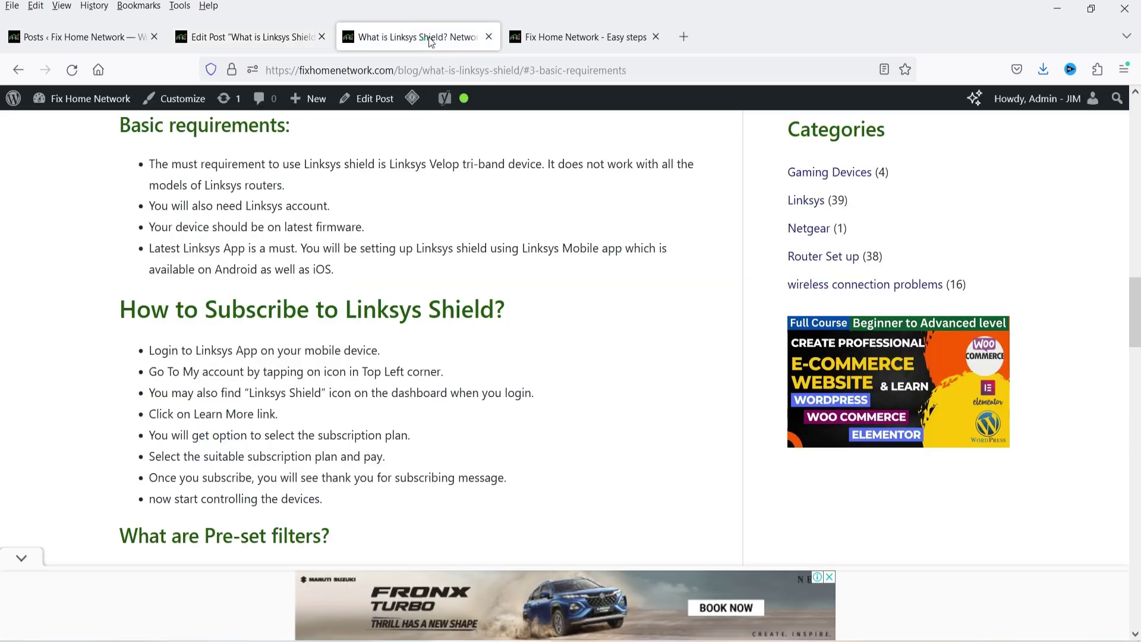
{"action": "left_click", "coordinate": [72, 70]}
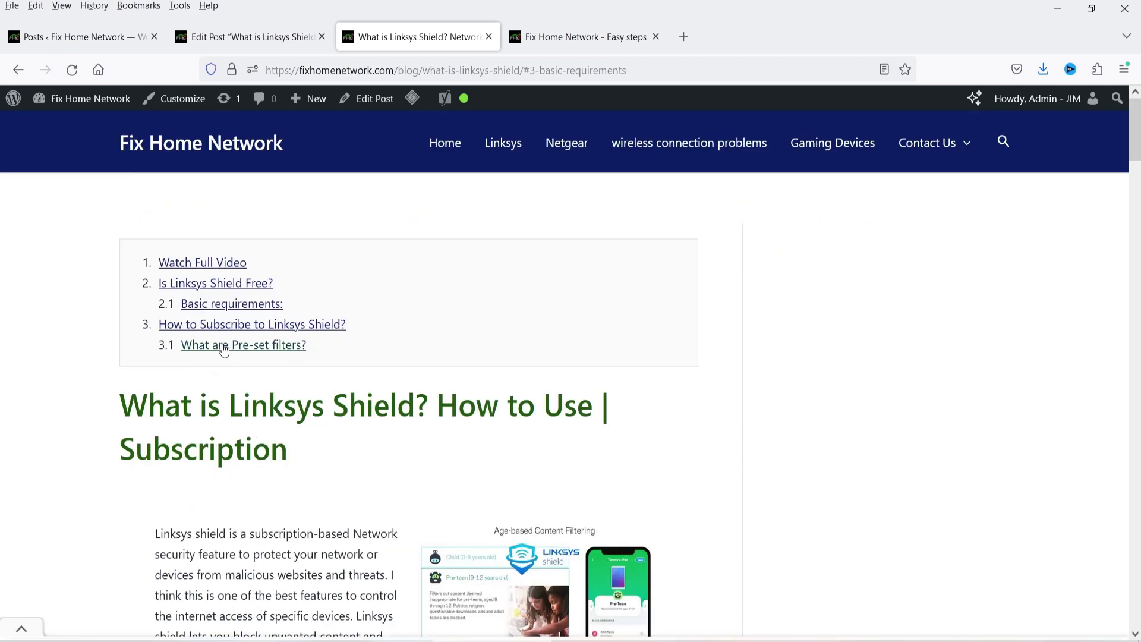
{"action": "left_click", "coordinate": [226, 342]}
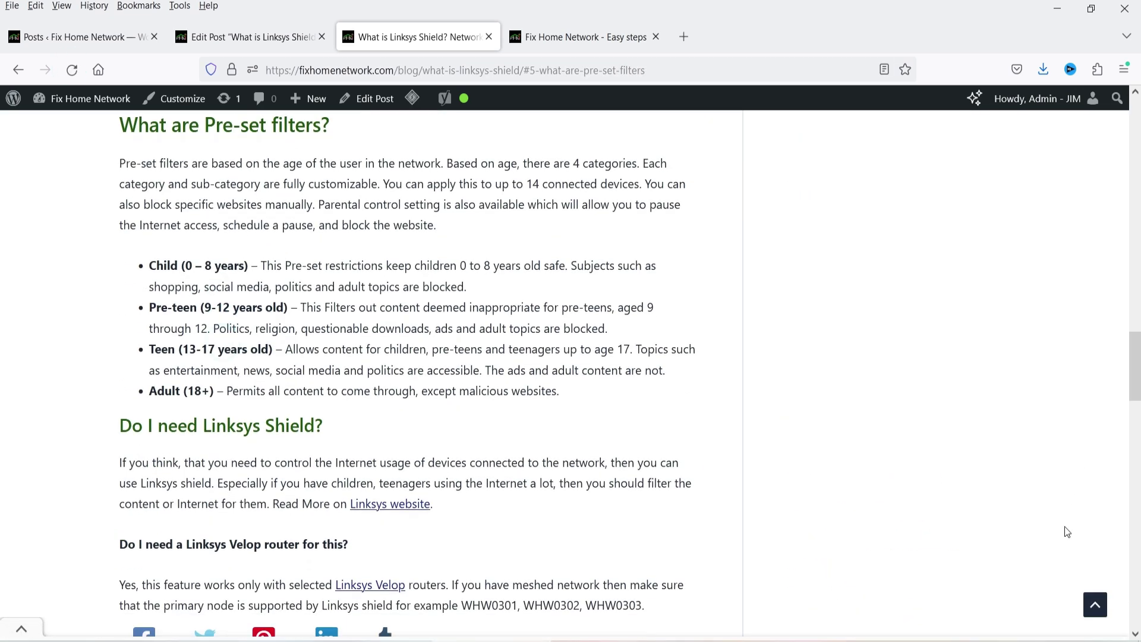
{"action": "left_click", "coordinate": [1095, 604]}
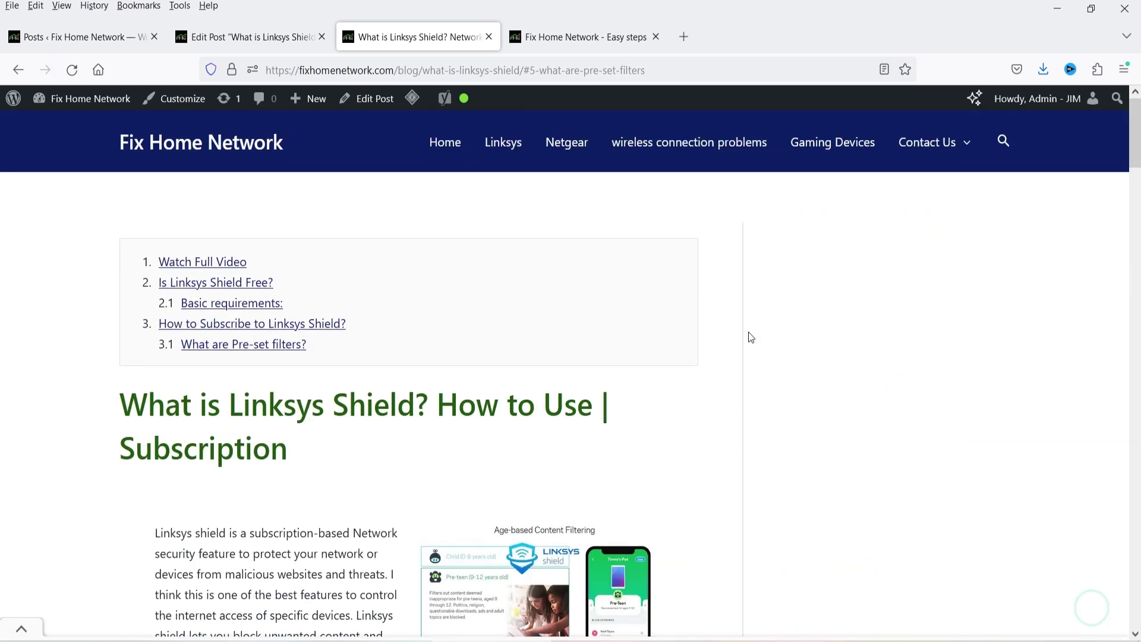
{"action": "left_click", "coordinate": [215, 262]}
{"action": "left_click", "coordinate": [1096, 604]}
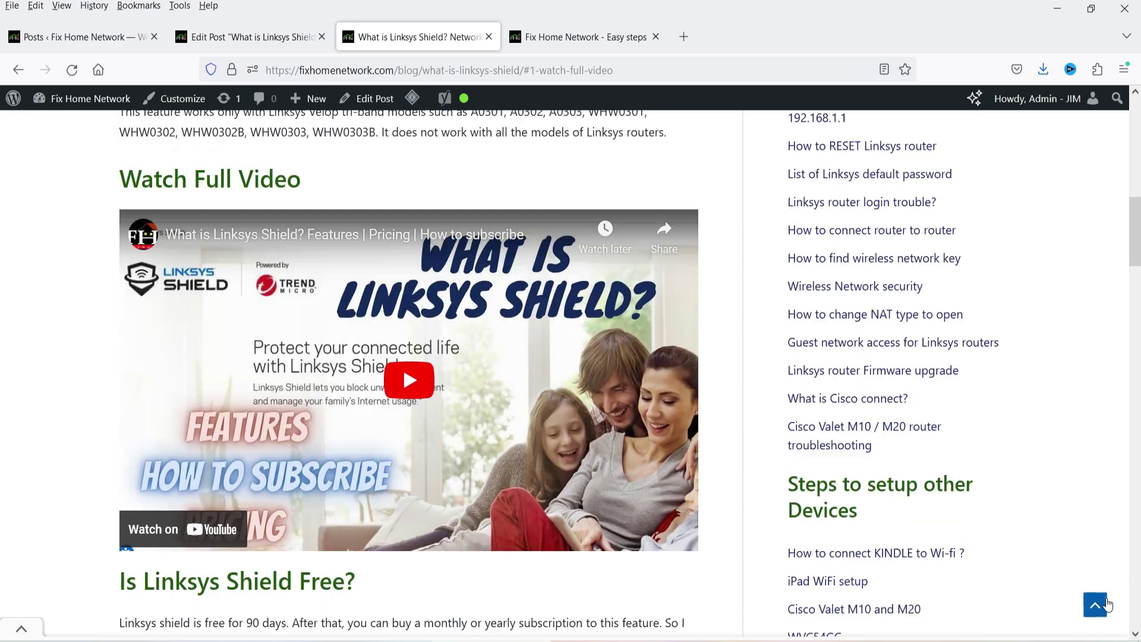
{"action": "left_click", "coordinate": [241, 284]}
{"action": "left_click", "coordinate": [1095, 605]}
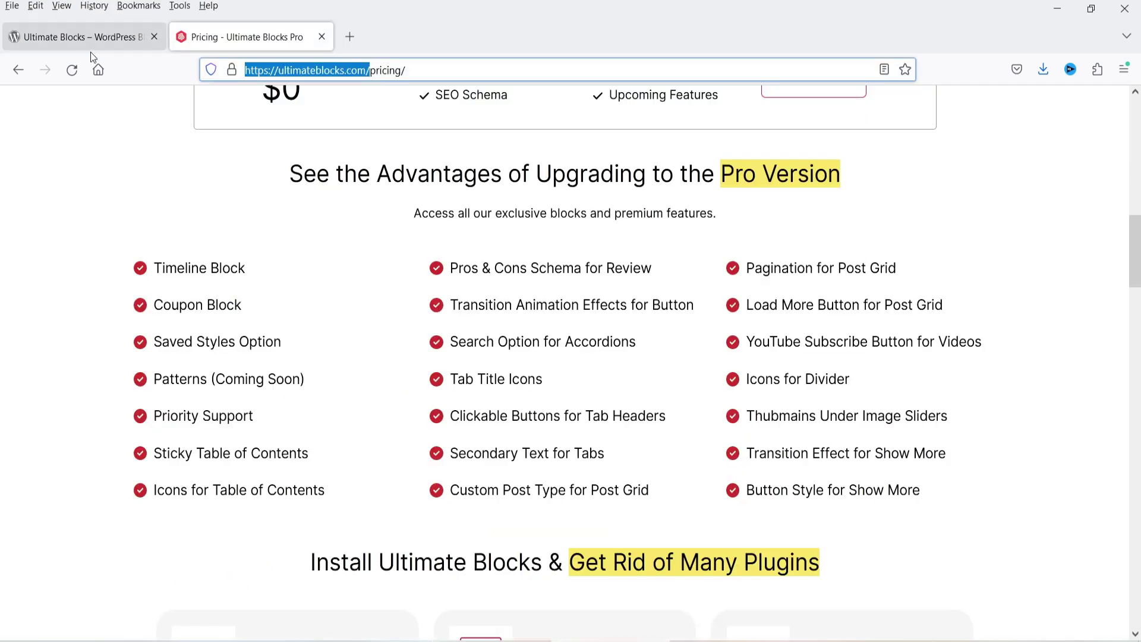
{"action": "left_click", "coordinate": [90, 46]}
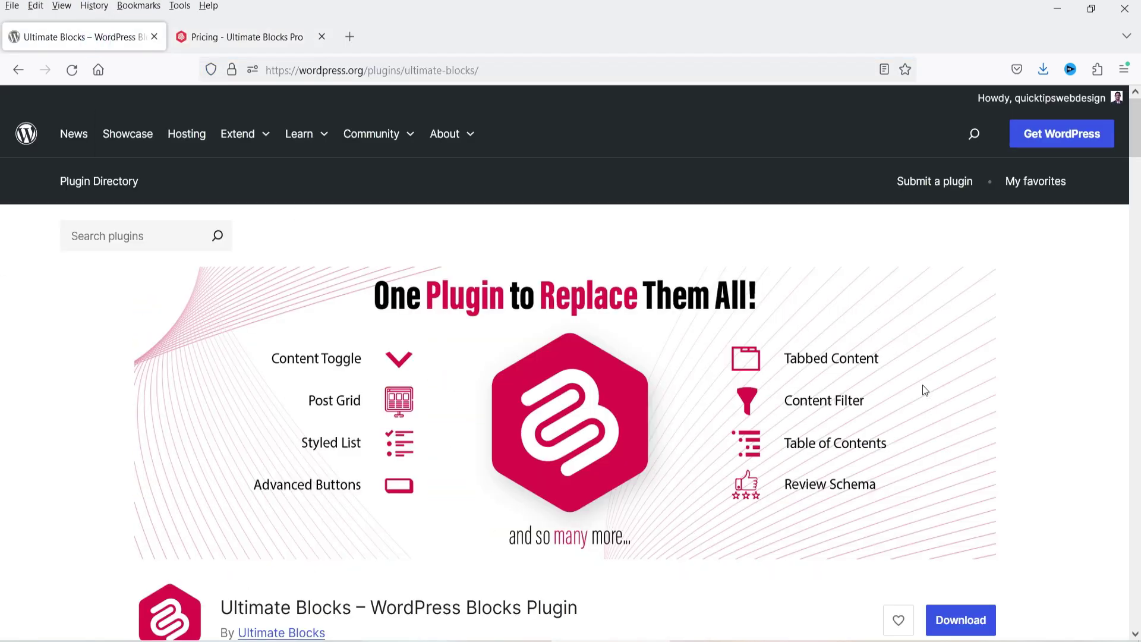
Browse the Ultimate Blocks plugin page, then view the $49, $99 and $149 Pro plans
{"action": "scroll", "coordinate": [853, 381], "scroll_direction": "down", "scroll_amount": 4}
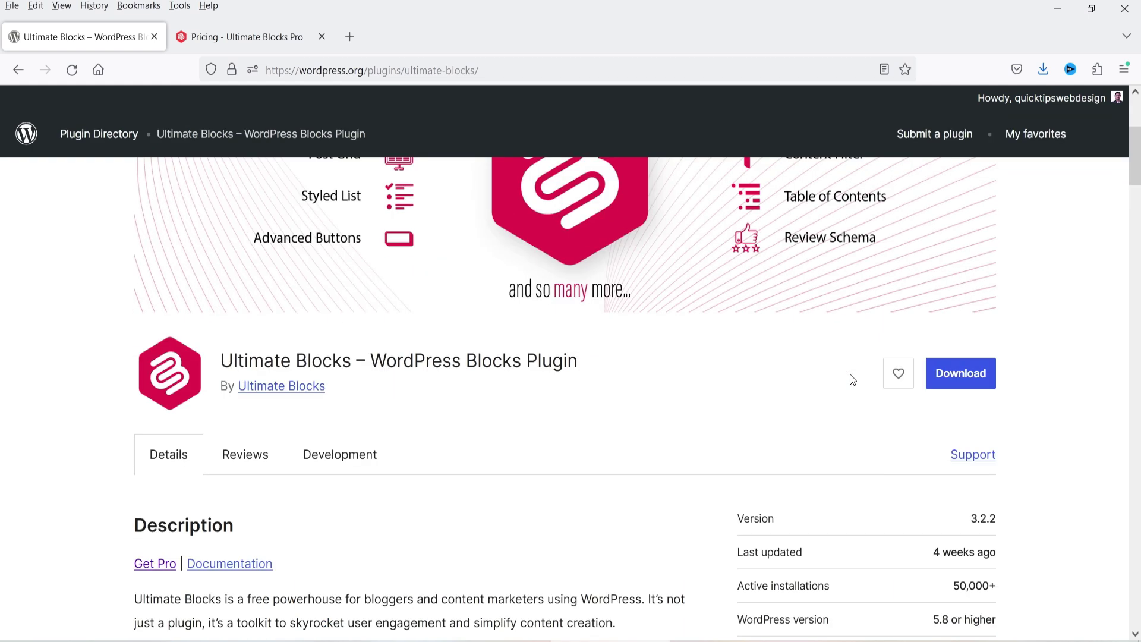
{"action": "scroll", "coordinate": [851, 377], "scroll_direction": "up", "scroll_amount": 3}
{"action": "key", "text": "ctrl+Tab"}
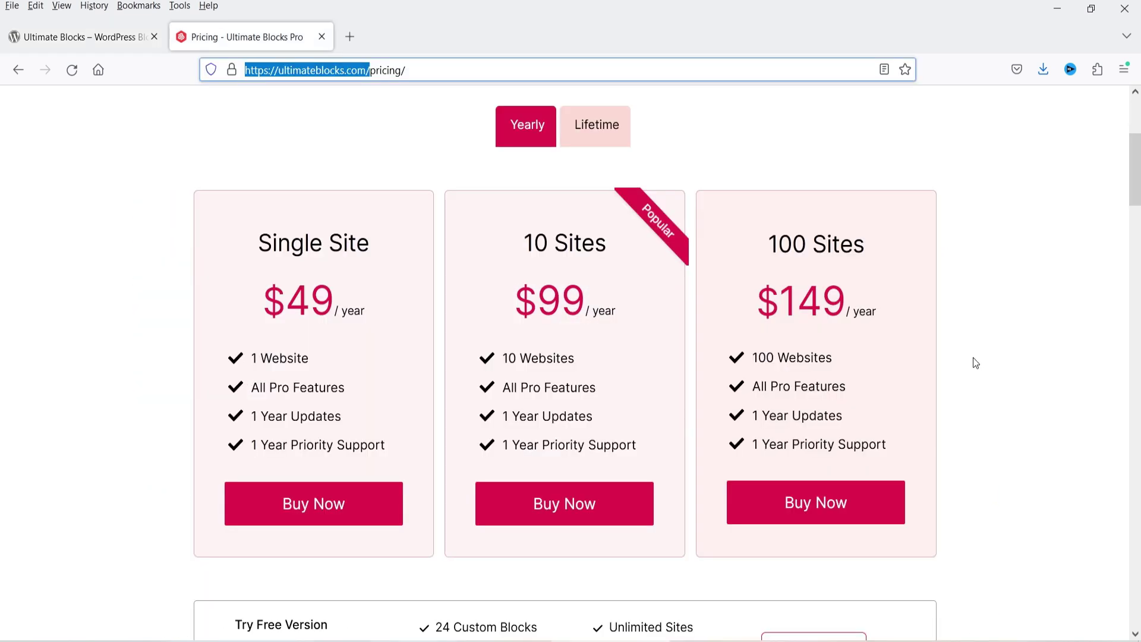